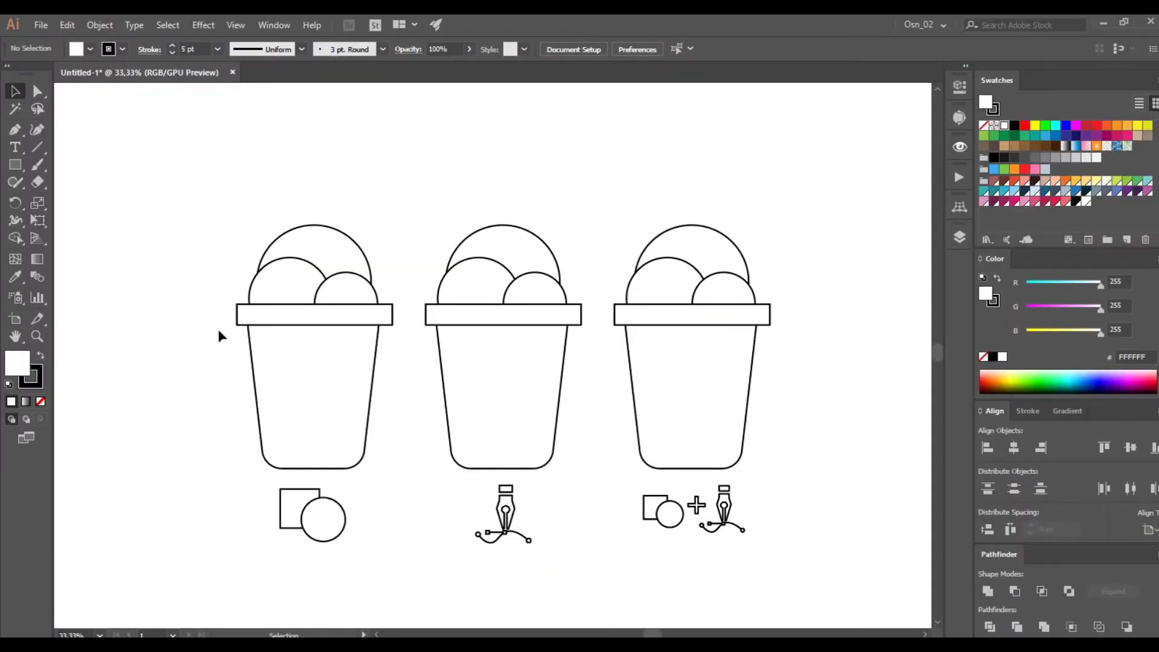
Draw a small circle and position it where the first cup's right scoop meets the rim
left_click(16, 170)
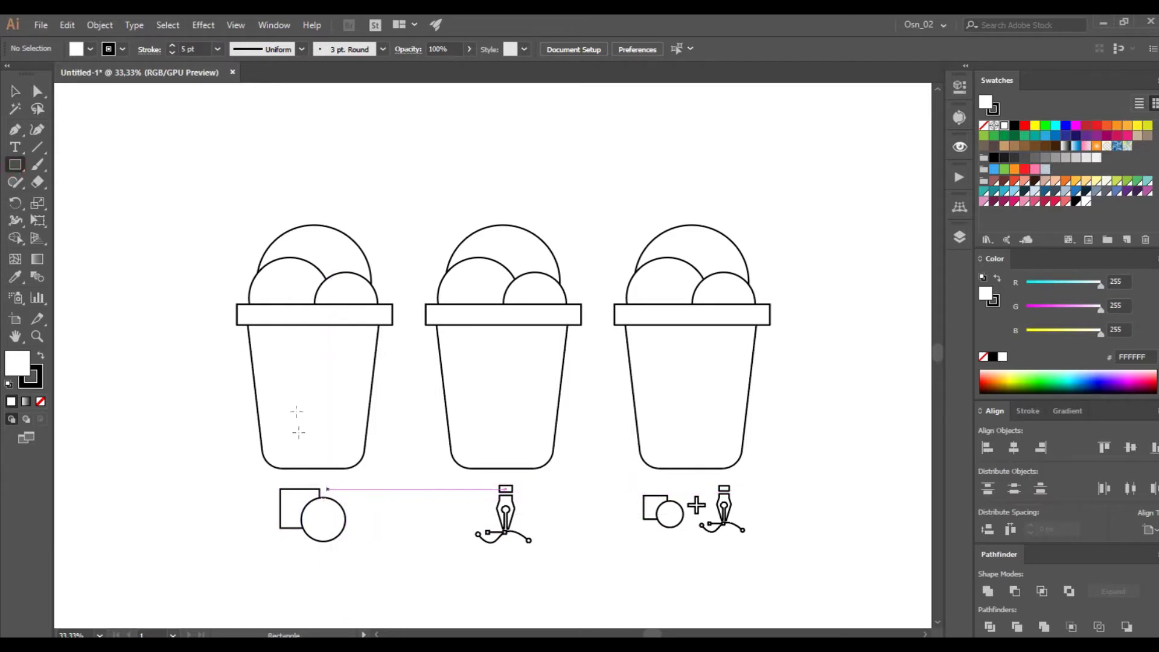
scroll(273, 324, "up", 1, "alt")
scroll(272, 323, "up", 1, "alt")
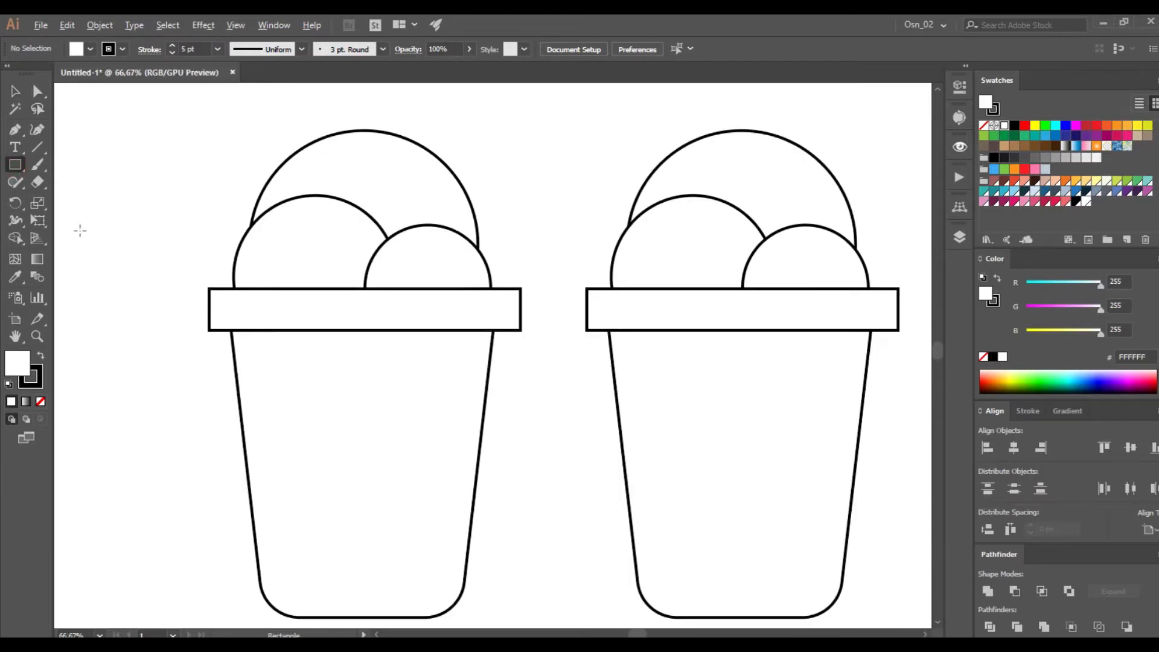
left_click_drag(13, 166, 72, 205)
mouse_move(338, 381)
left_mouse_down()
mouse_move(400, 444)
mouse_move(394, 314)
left_mouse_up()
key("v")
left_click(106, 146)
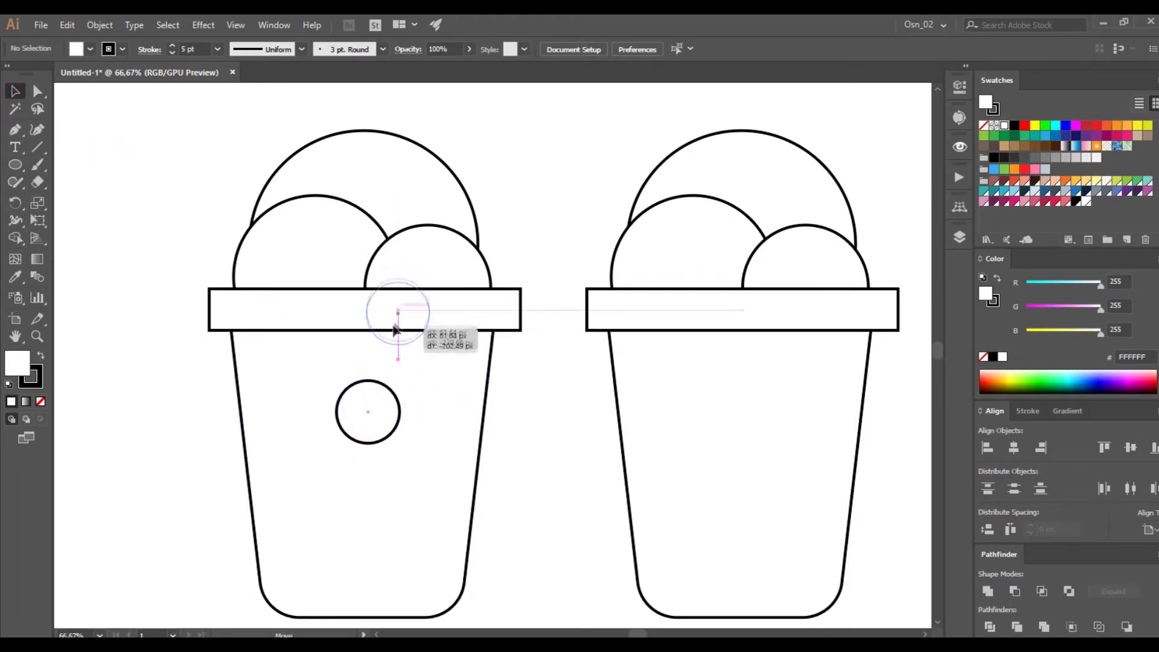
left_click_drag(393, 314, 390, 303)
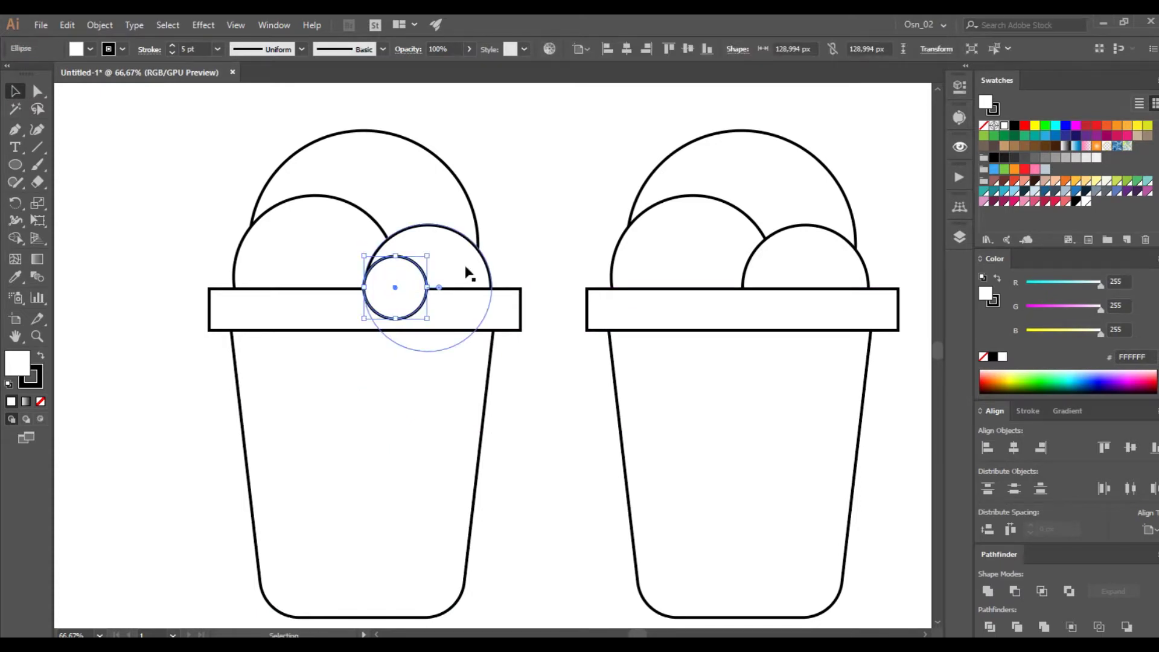
scroll(468, 273, "up", 1)
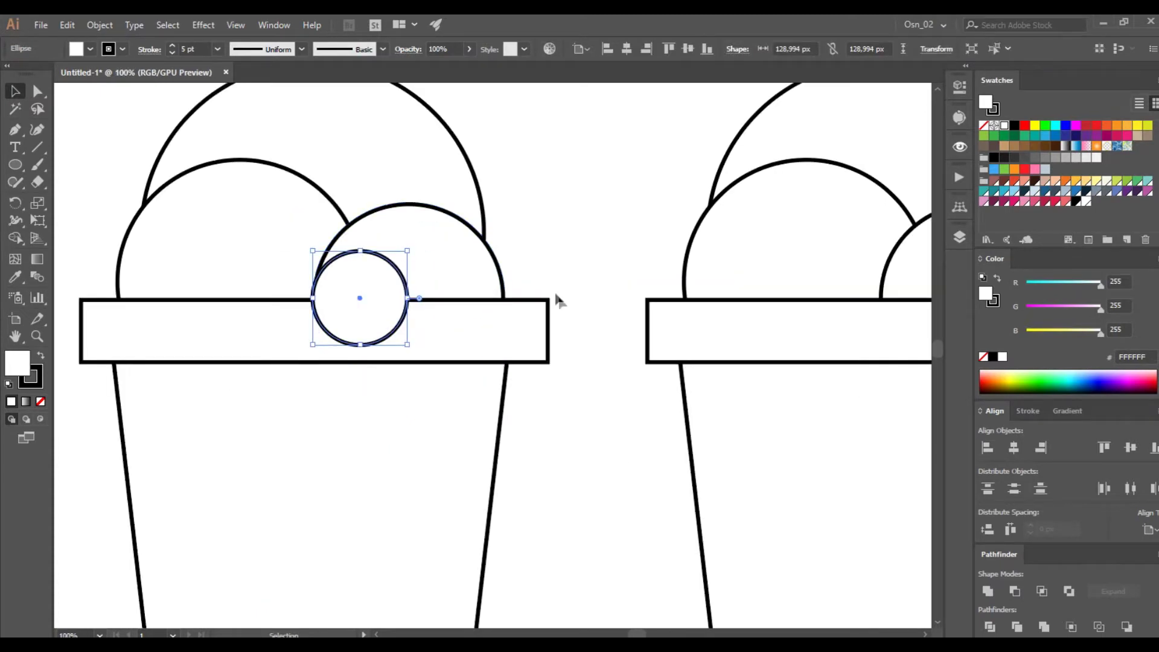
left_click(577, 326)
Merge the circle into the right scoop with Shape Builder, including its half below the rim
left_click_drag(250, 398, 543, 228)
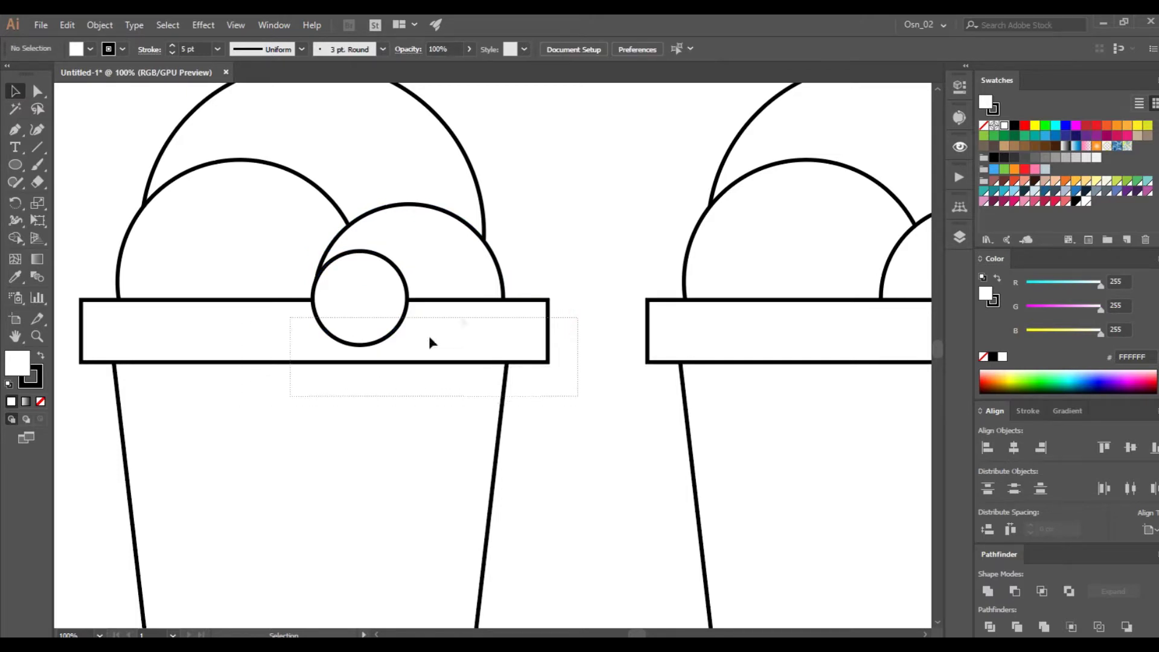
left_click(366, 304, "shift")
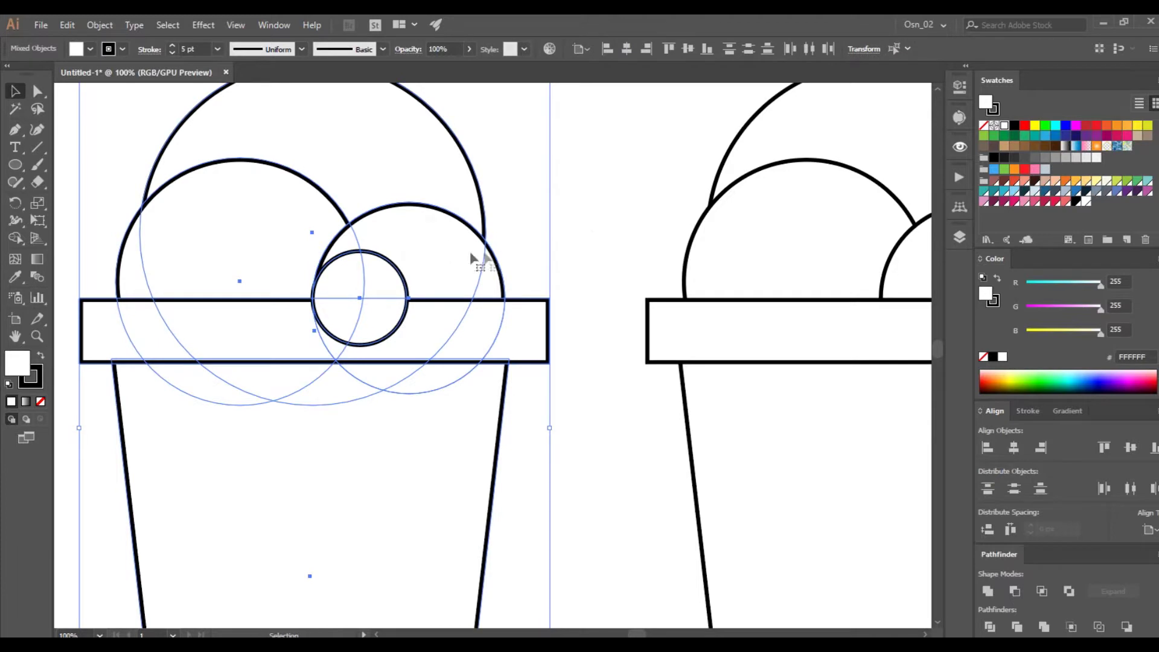
left_click(597, 227)
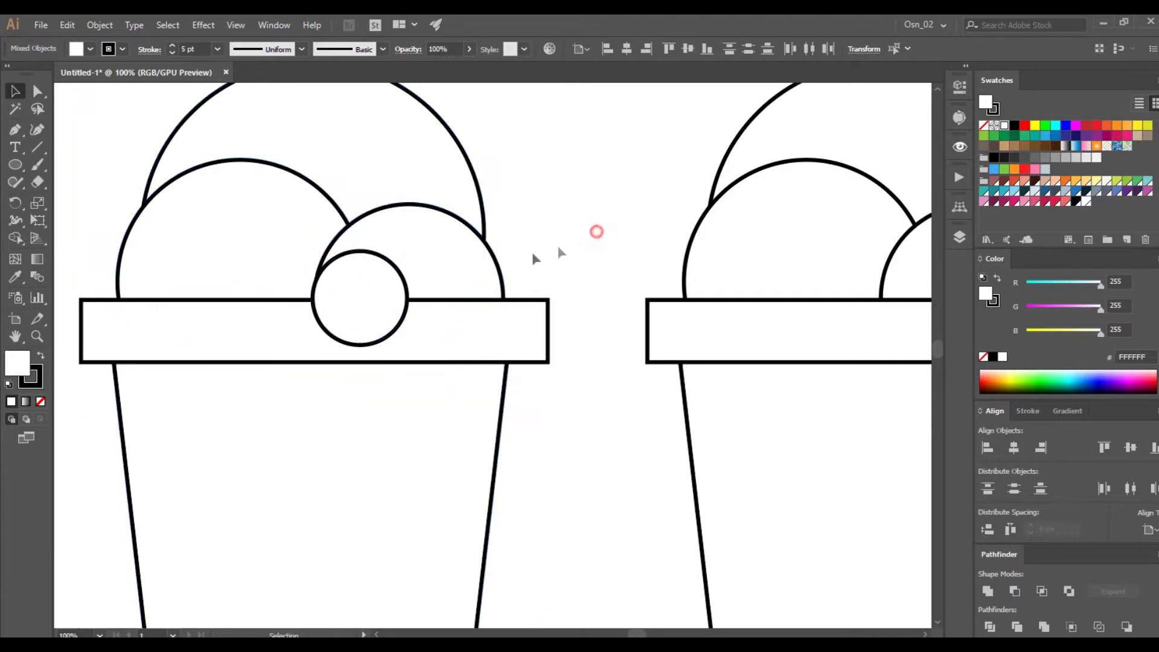
left_click(372, 284)
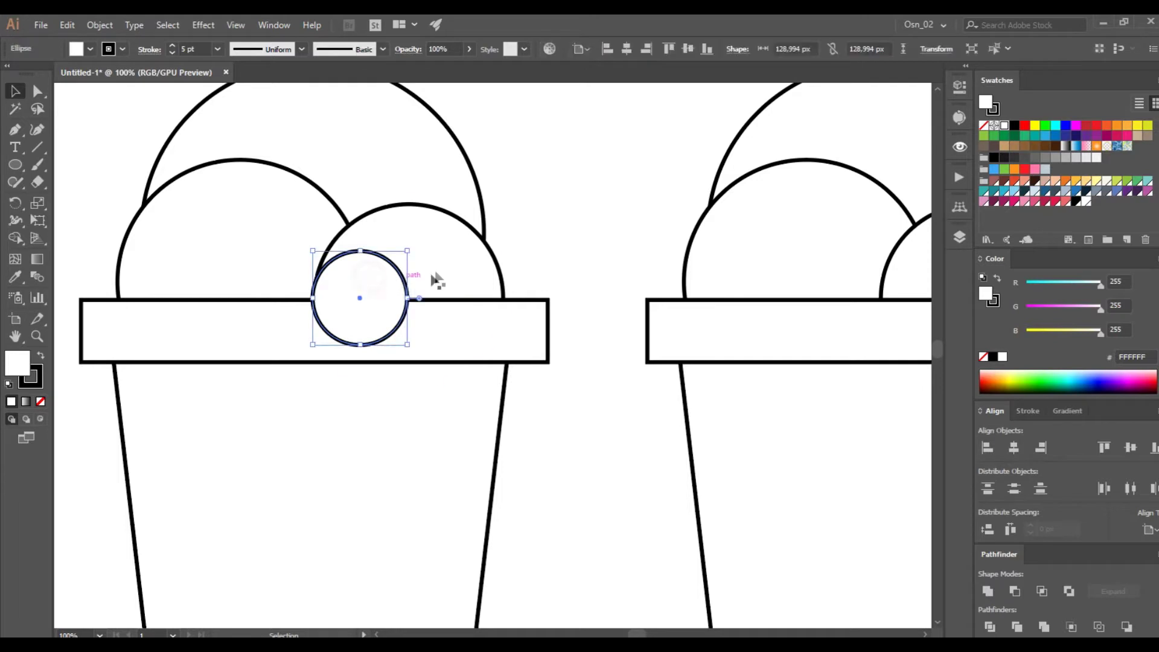
left_click(441, 264, "shift")
left_click(15, 238)
mouse_move(346, 281)
left_mouse_down()
mouse_move(382, 258)
mouse_move(362, 243)
left_mouse_up()
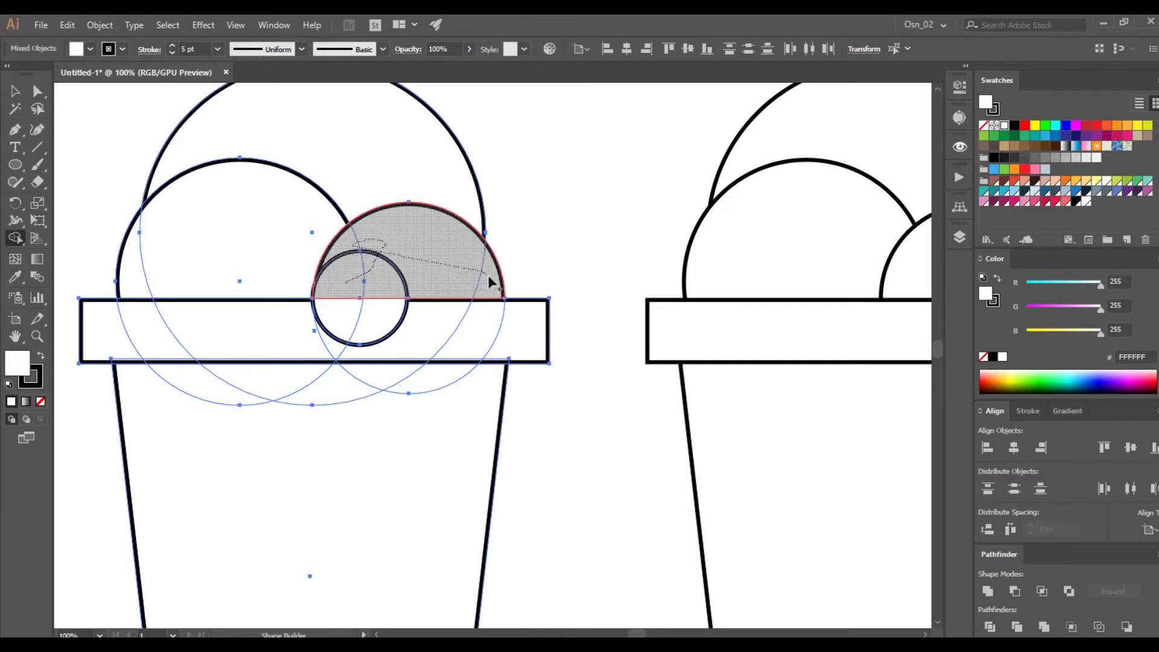
left_click_drag(479, 276, 487, 271)
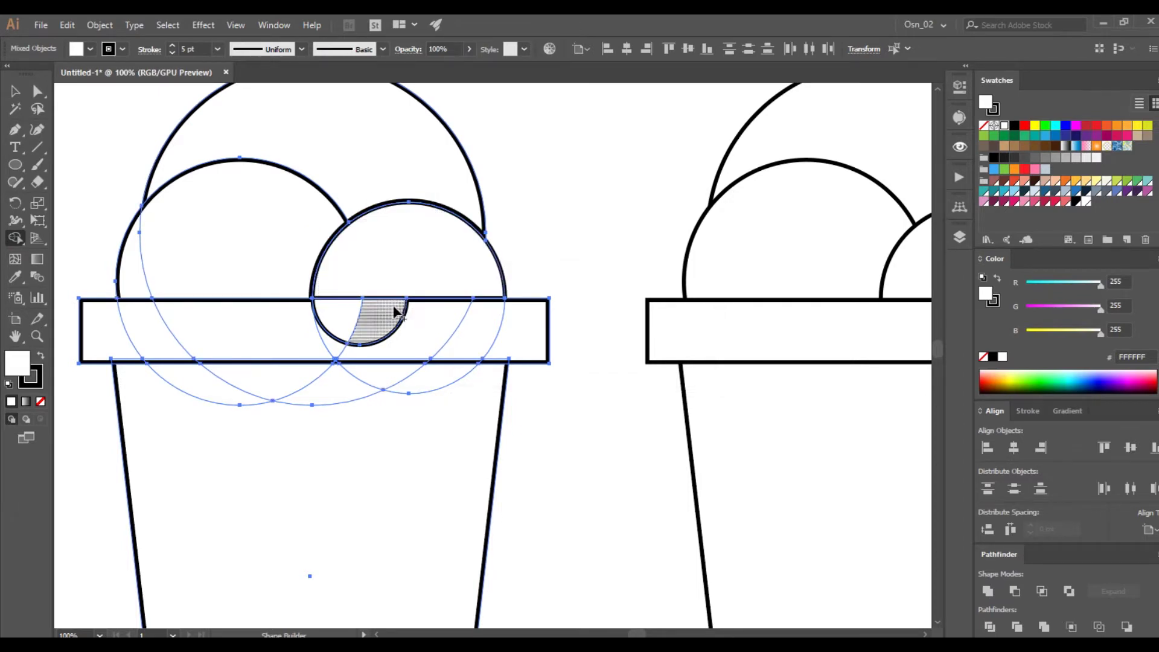
left_click_drag(380, 315, 357, 275)
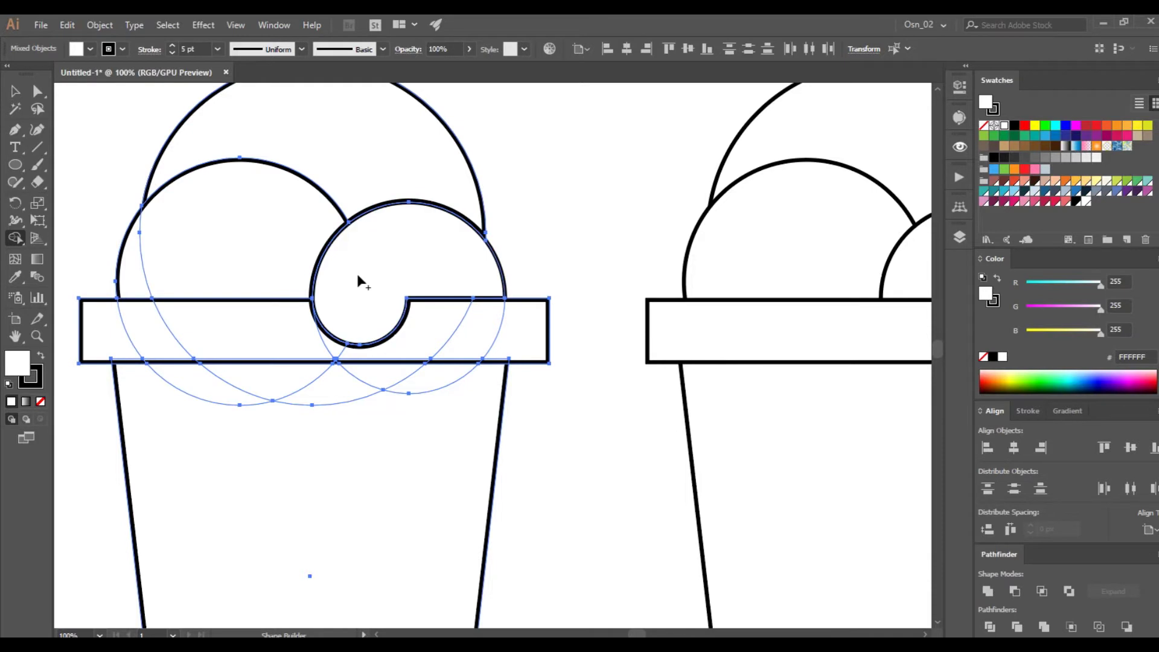
key("v")
left_click(109, 154)
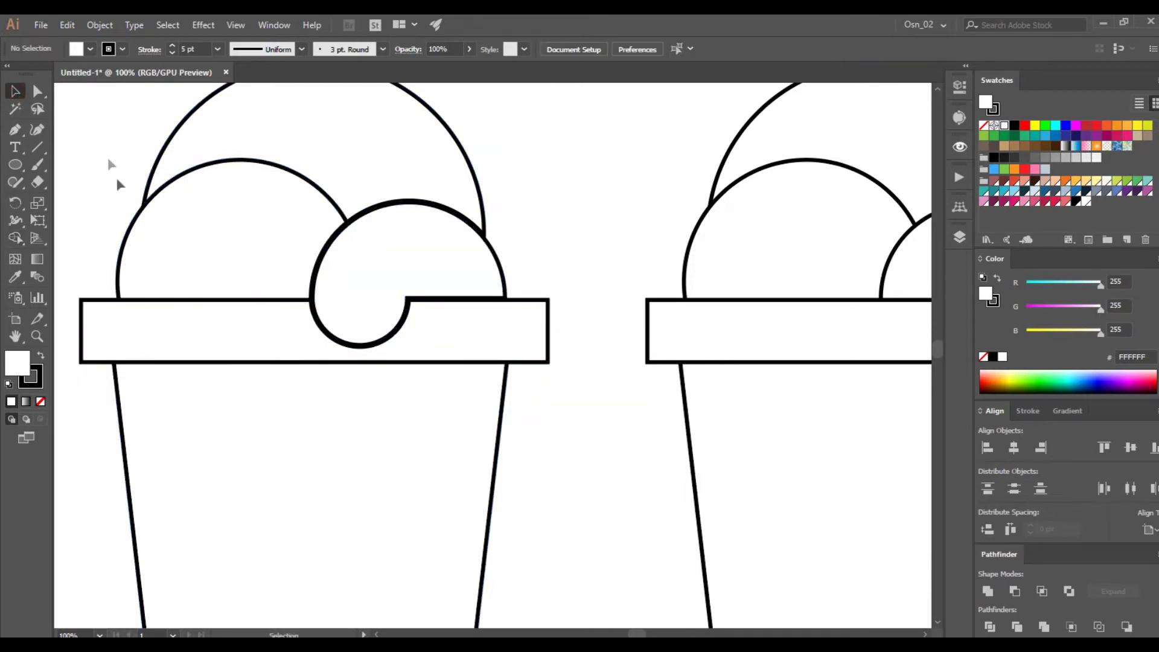
scroll(251, 433, "down", 2)
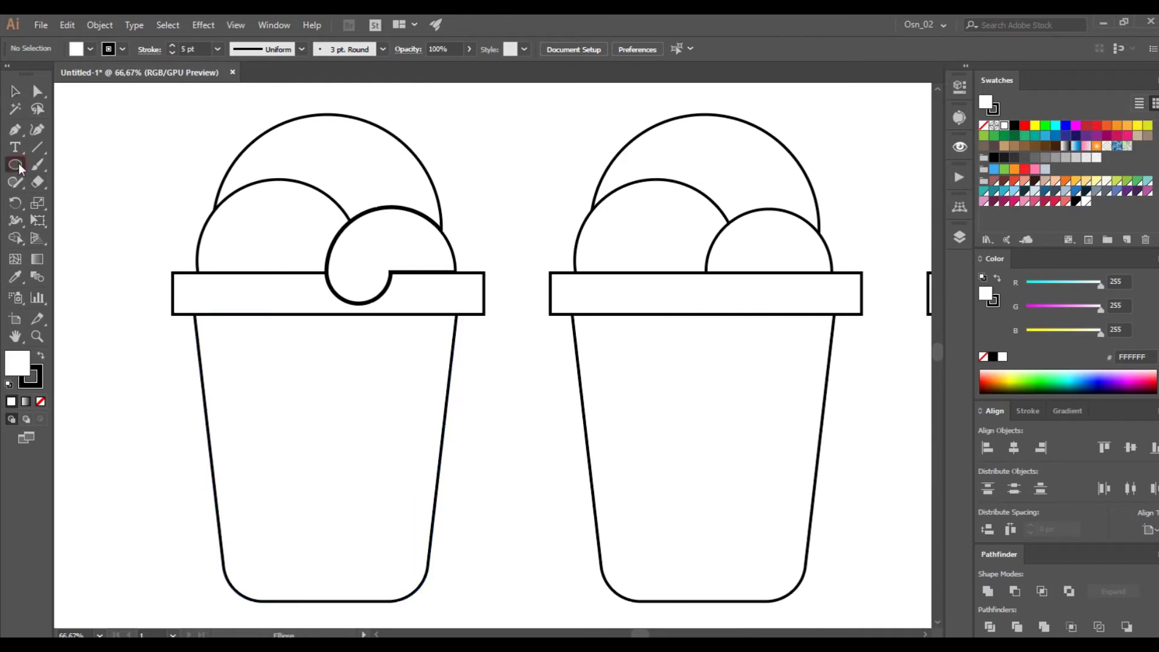
Draw a narrow drip rectangle under the left scoop with a semicircular rounded bottom
left_click_drag(18, 163, 71, 169)
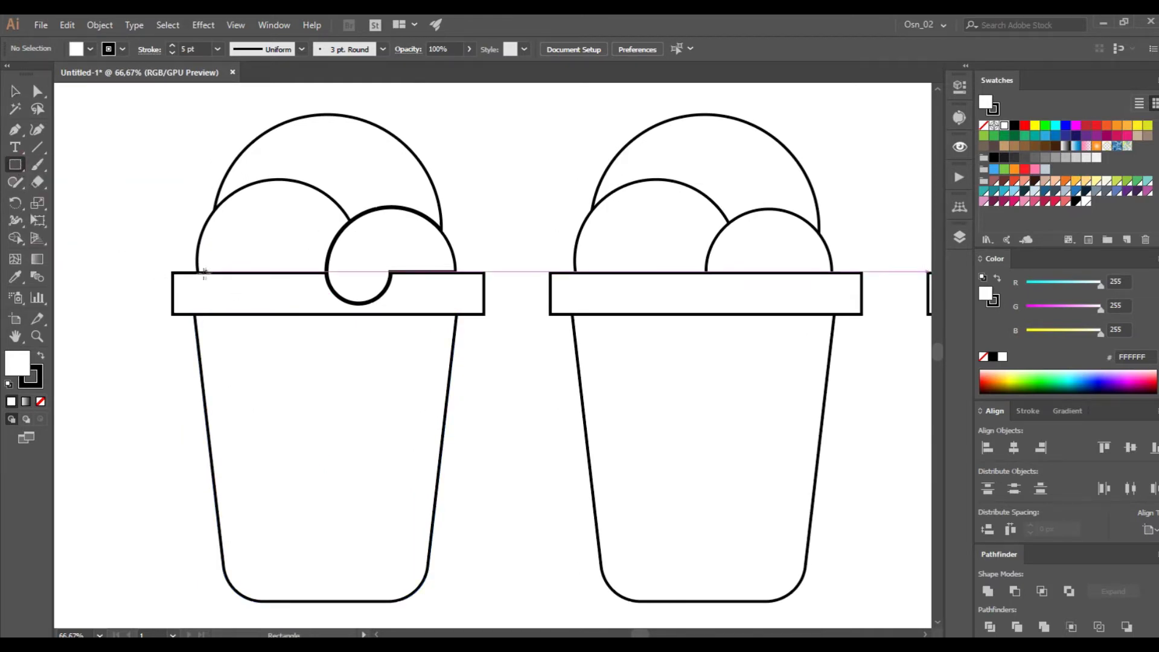
left_click_drag(234, 272, 281, 383)
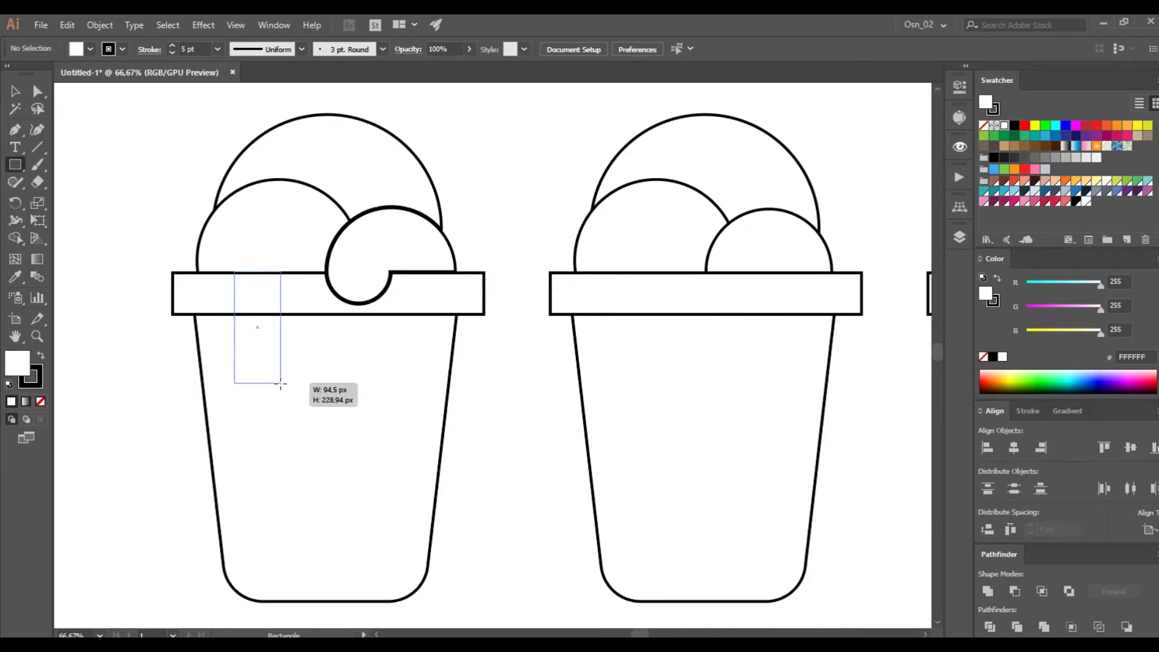
left_click_drag(280, 383, 281, 383)
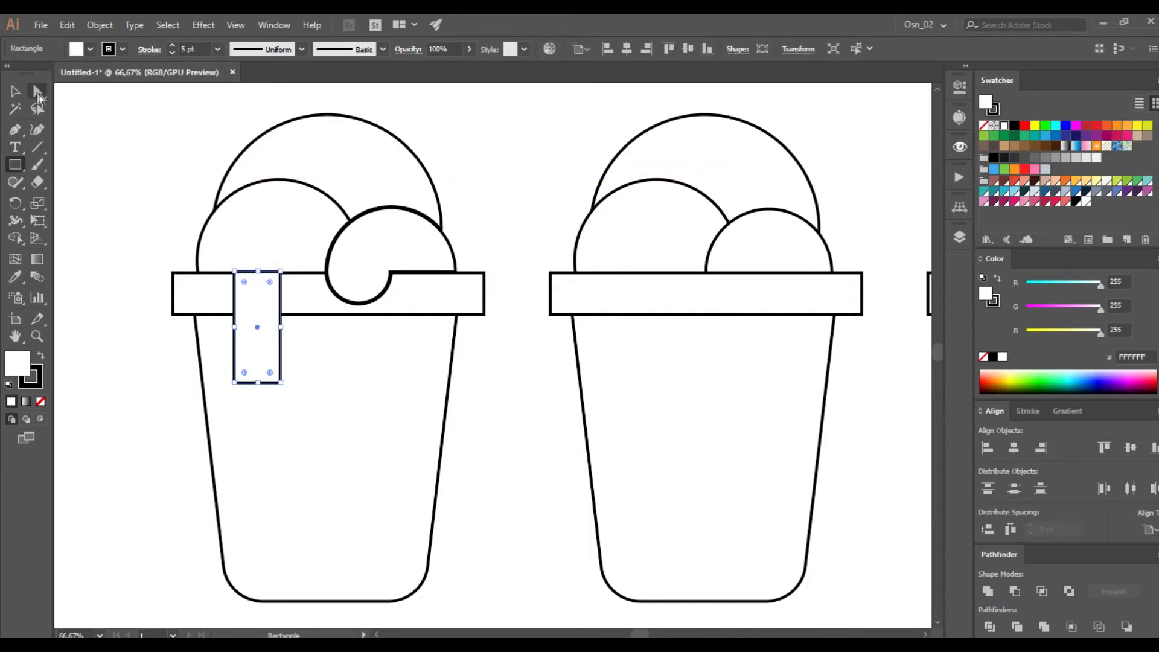
left_click(37, 92)
left_click(234, 382)
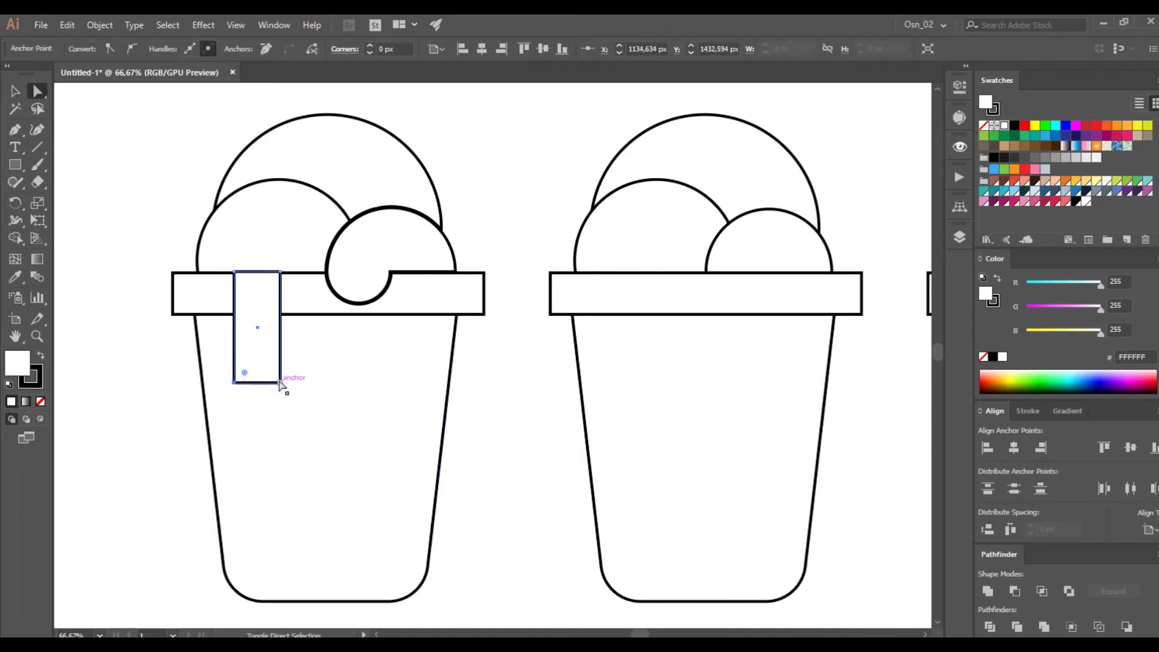
left_click(281, 382, "shift")
left_click_drag(257, 372, 256, 302)
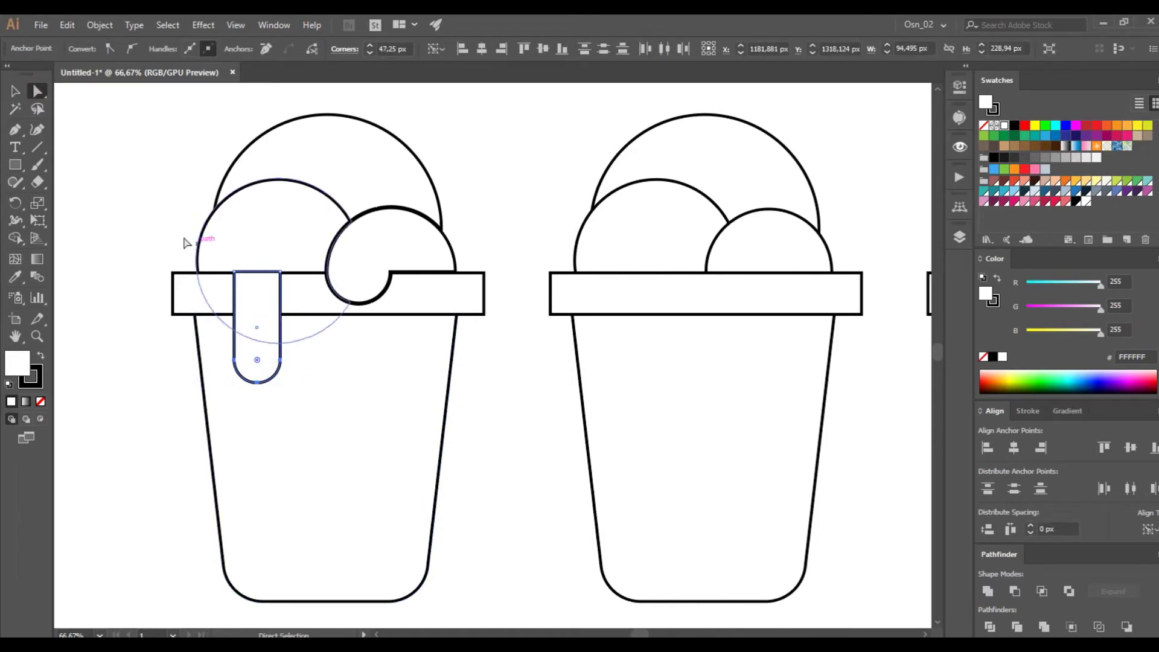
Merge the drip rectangle into the left scoop using Shape Builder
left_click(19, 94)
left_click(251, 238)
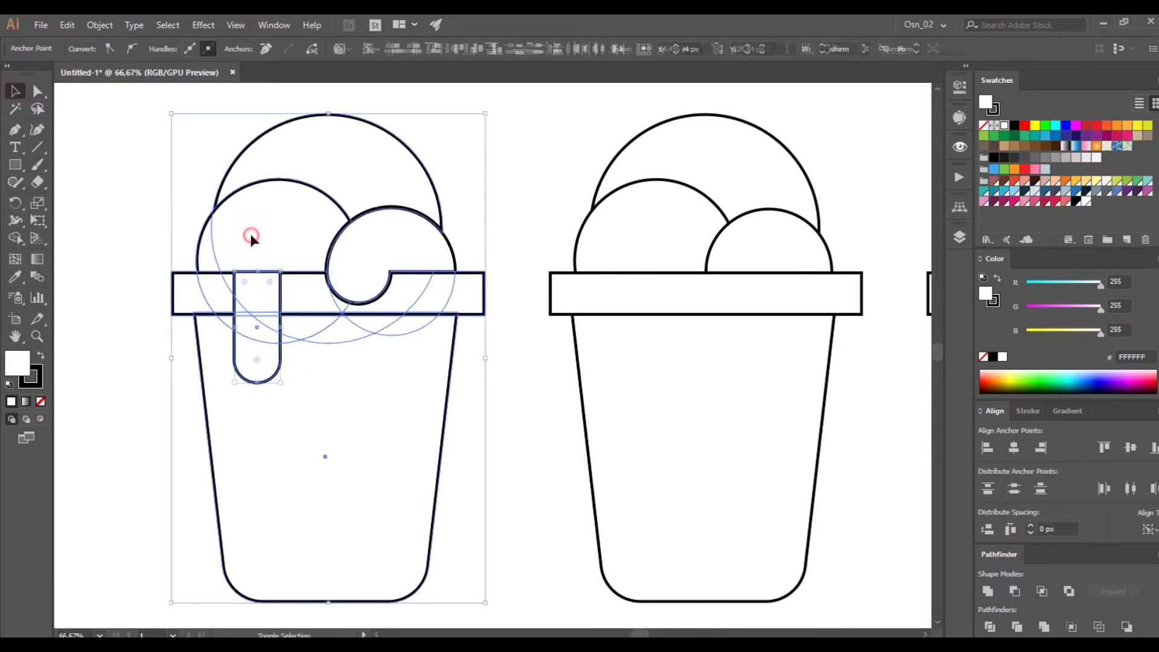
left_click(18, 241)
scroll(255, 362, "up", 1)
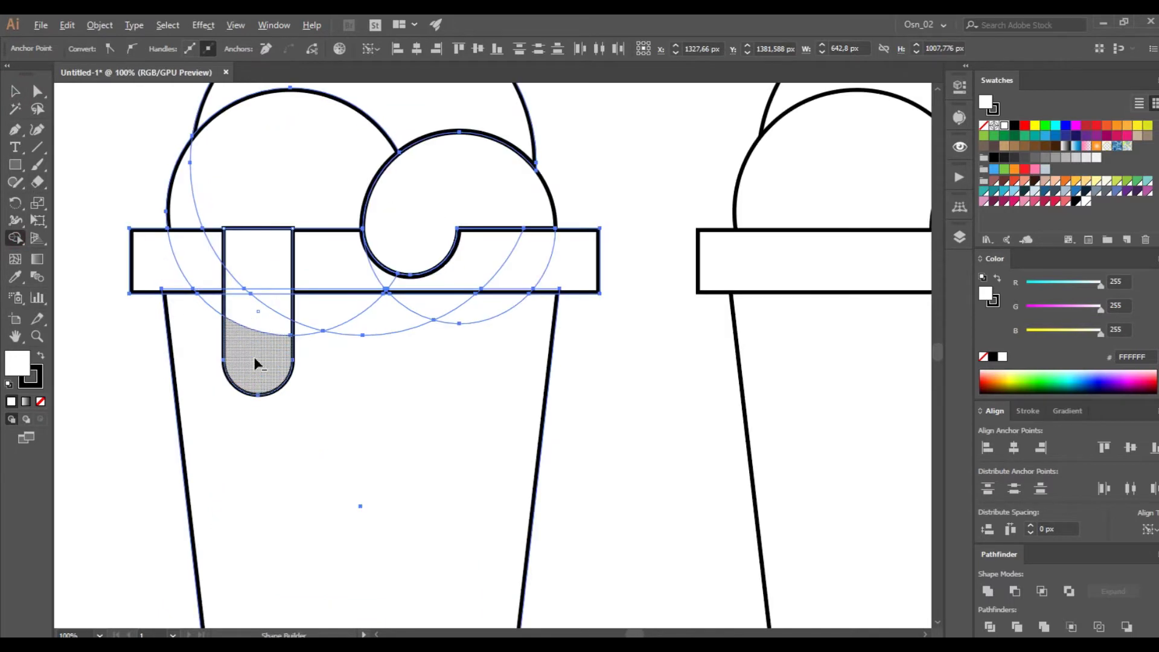
mouse_move(243, 361)
left_mouse_down()
mouse_move(254, 252)
mouse_move(233, 220)
mouse_move(186, 209)
left_mouse_up()
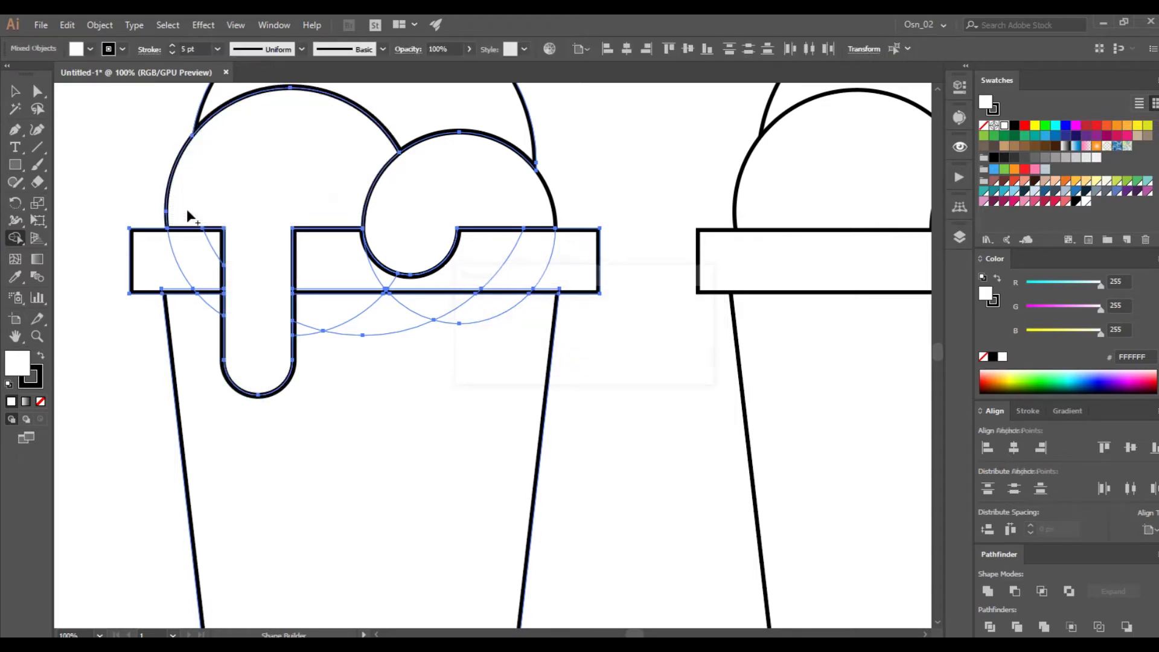
Round the two corners where the drip joins the rim
key("a")
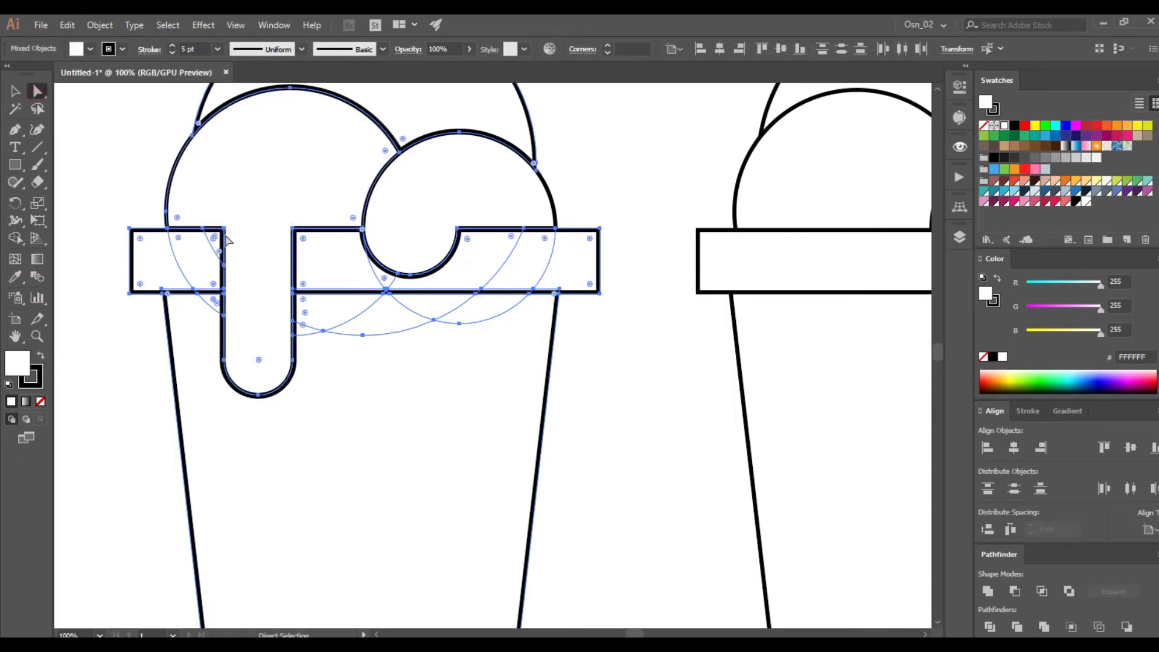
left_click(224, 229)
left_click(293, 228, "shift")
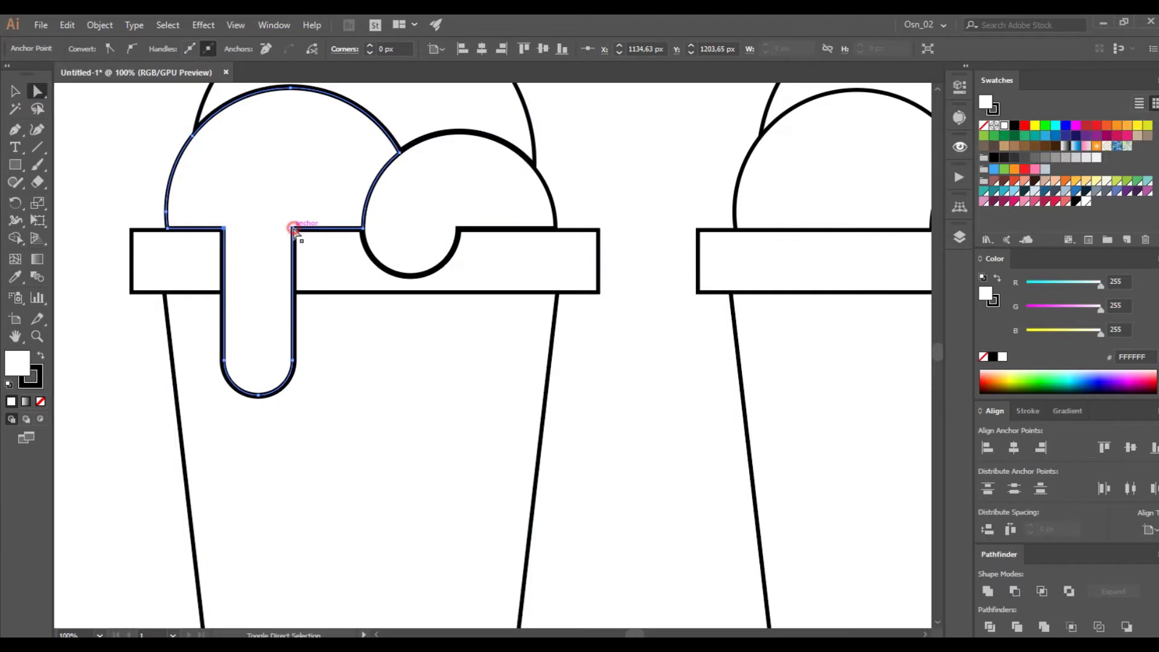
left_click_drag(305, 239, 332, 270)
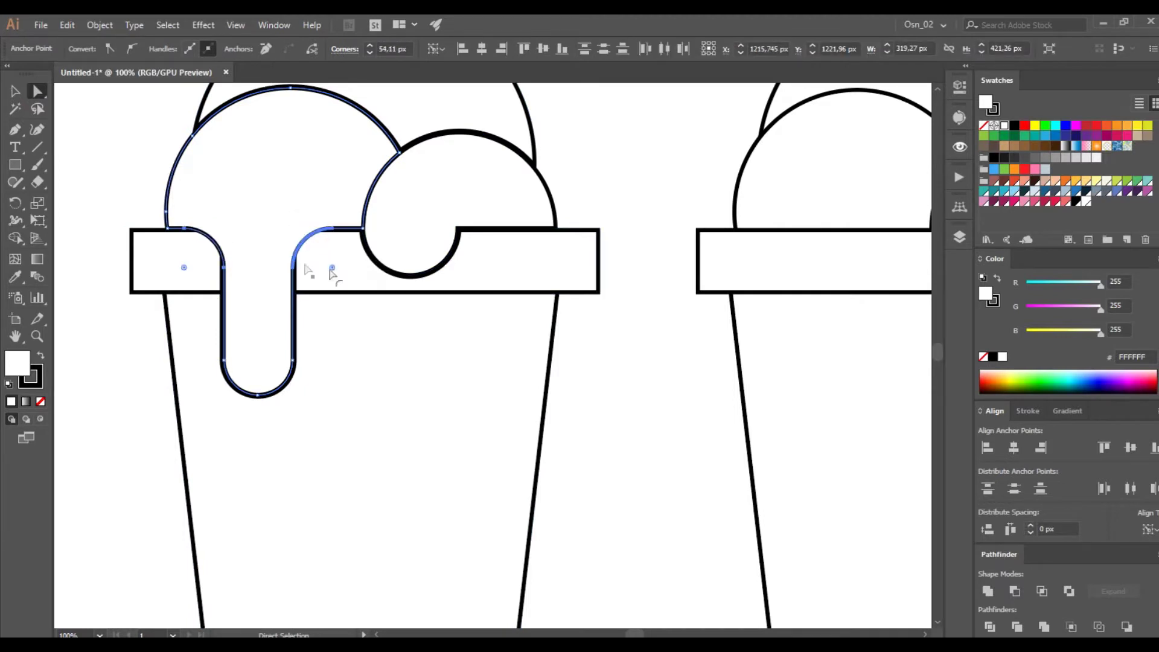
left_click(112, 156)
scroll(176, 266, "down", 2)
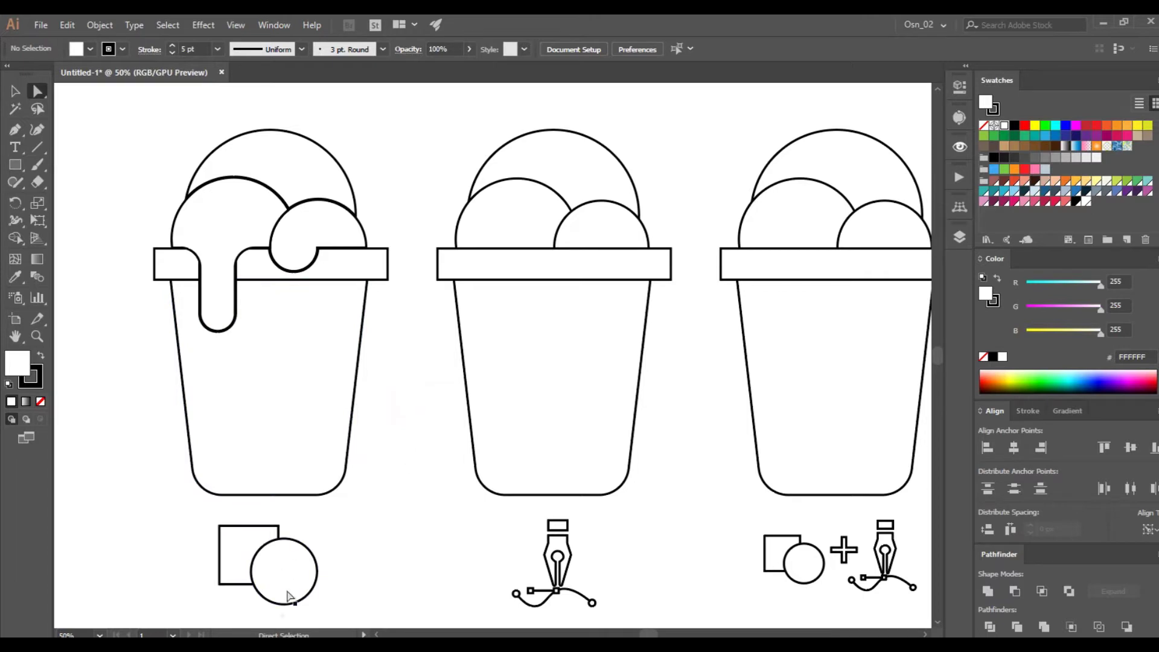
Pen-draw a closed curved drip path over the middle cup's rim below the large scoop
scroll(531, 411, "right", 2)
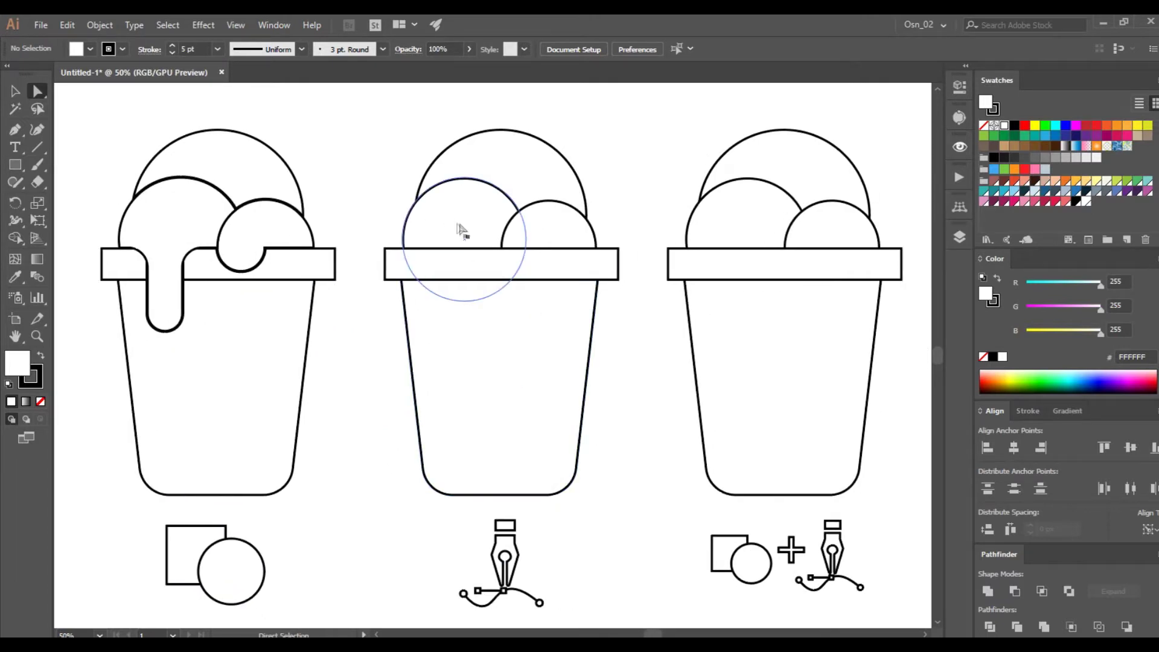
scroll(465, 233, "up", 1)
scroll(465, 232, "up", 1)
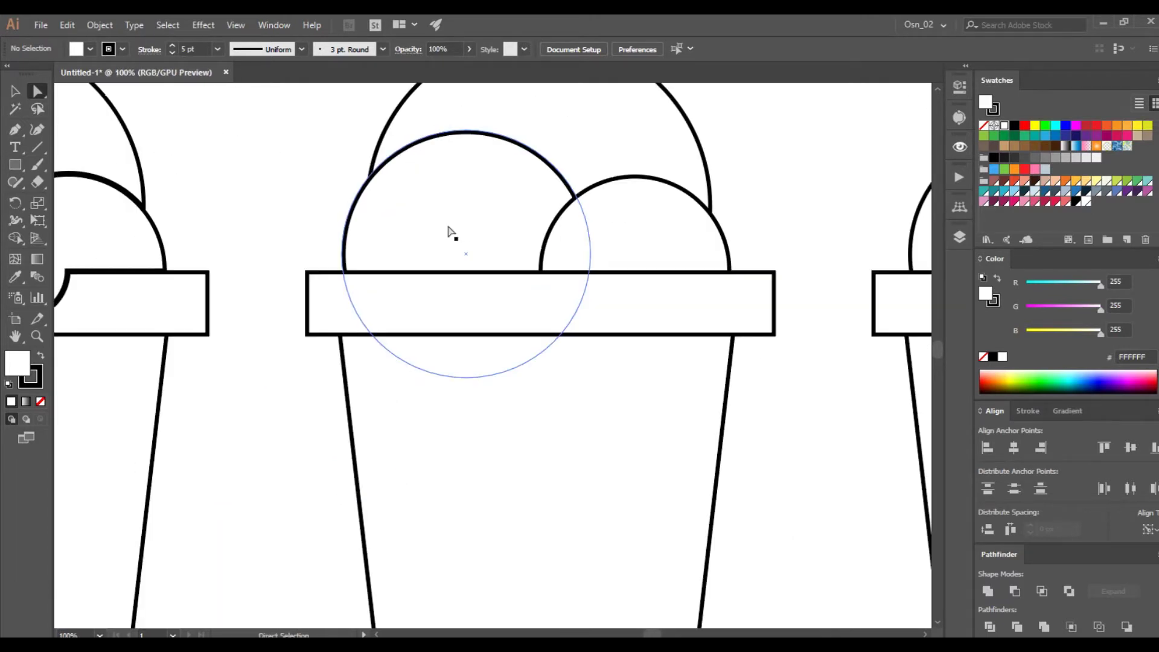
left_click(15, 130)
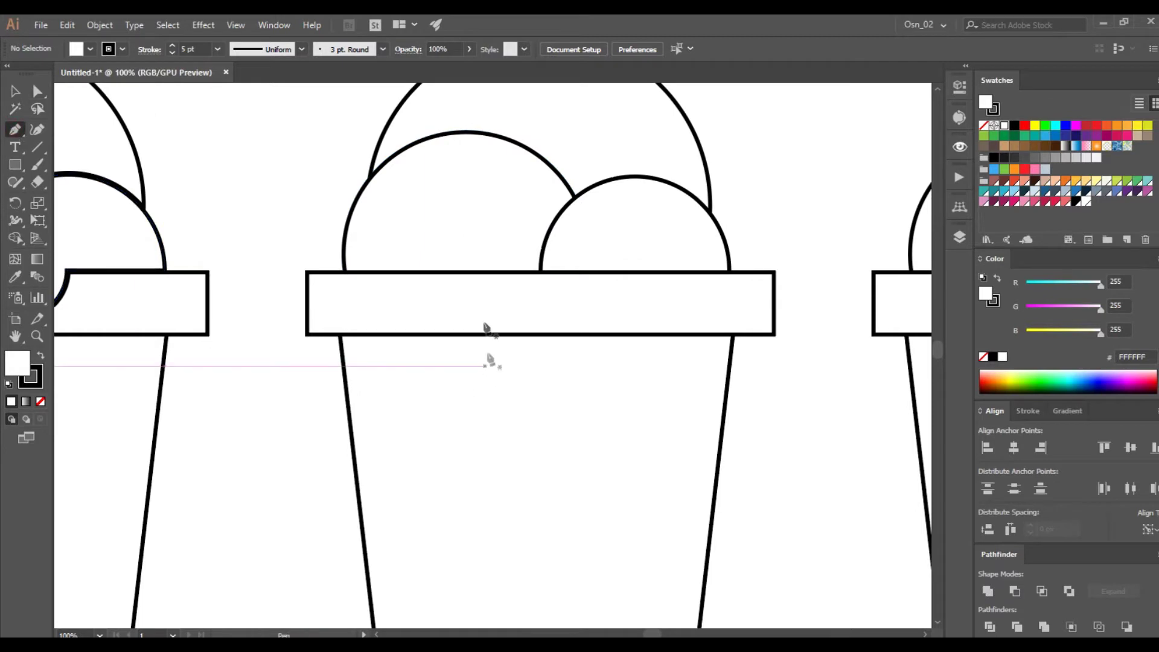
left_click(394, 271)
mouse_move(425, 301)
left_mouse_down()
mouse_move(414, 398)
mouse_move(463, 425)
left_mouse_up()
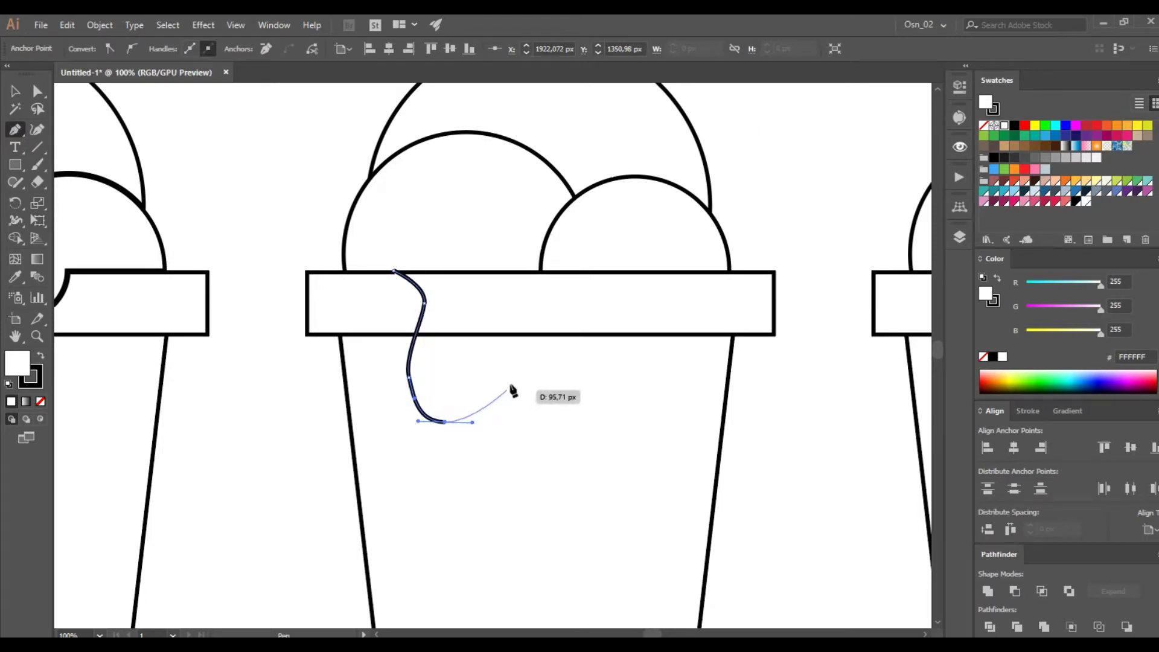
left_click_drag(499, 335, 493, 294)
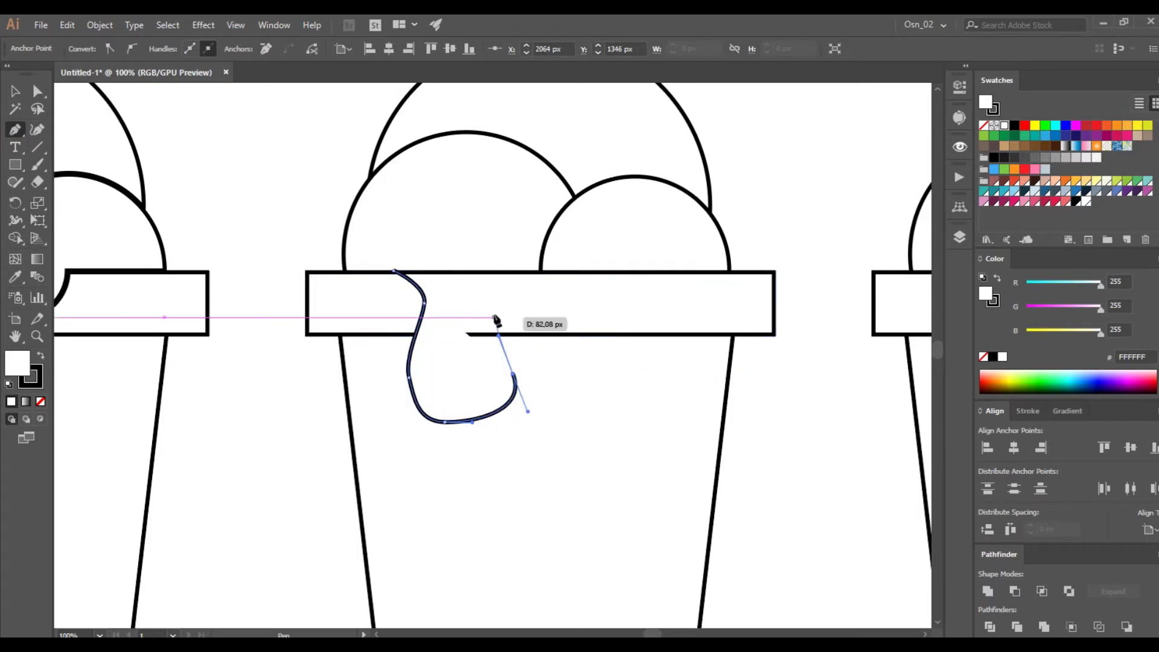
left_click(507, 269)
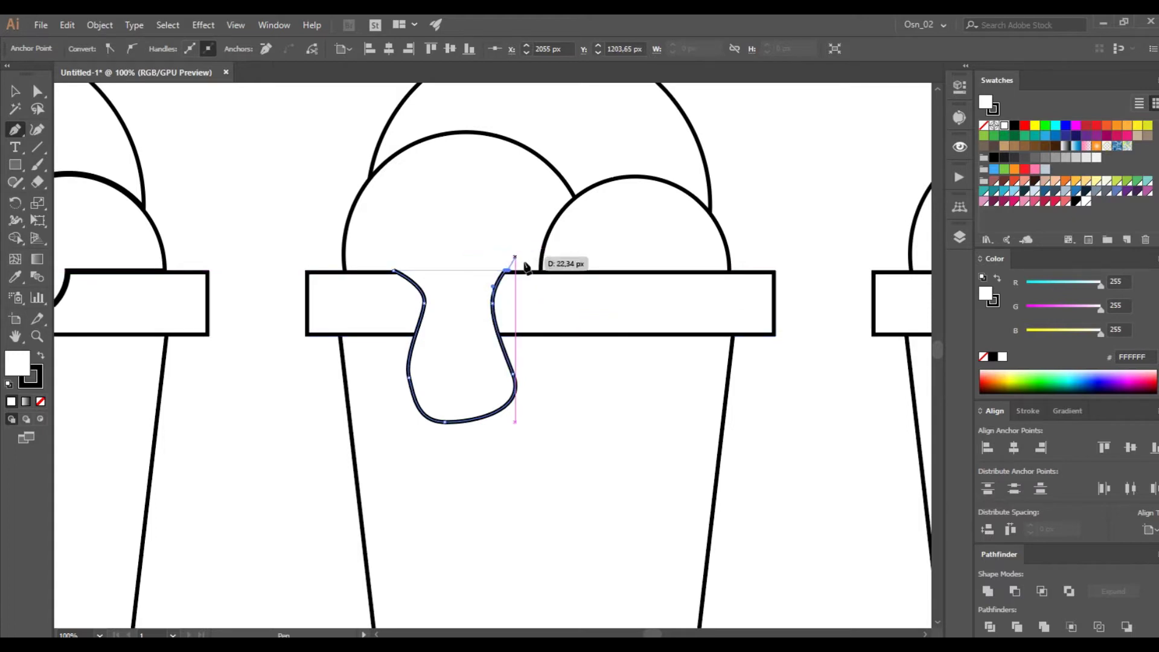
left_click(798, 217, "ctrl")
scroll(634, 331, "right", 2)
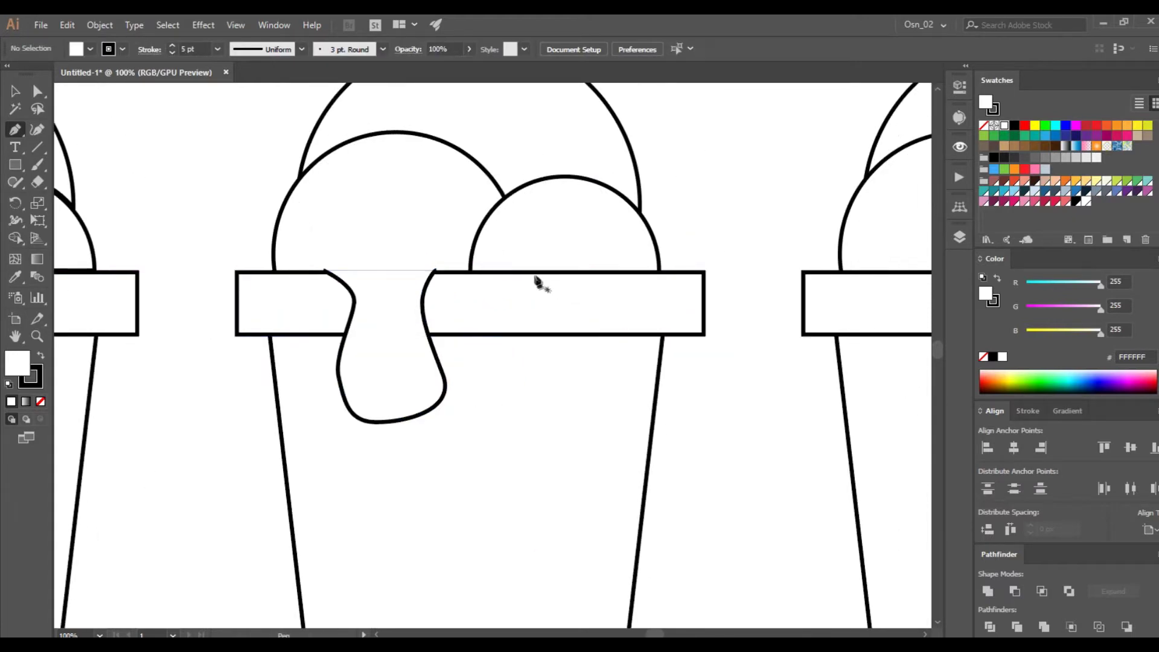
Pen-draw a narrow curved drip from the rim's top edge beneath the middle cup's small right scoop
left_click(530, 271)
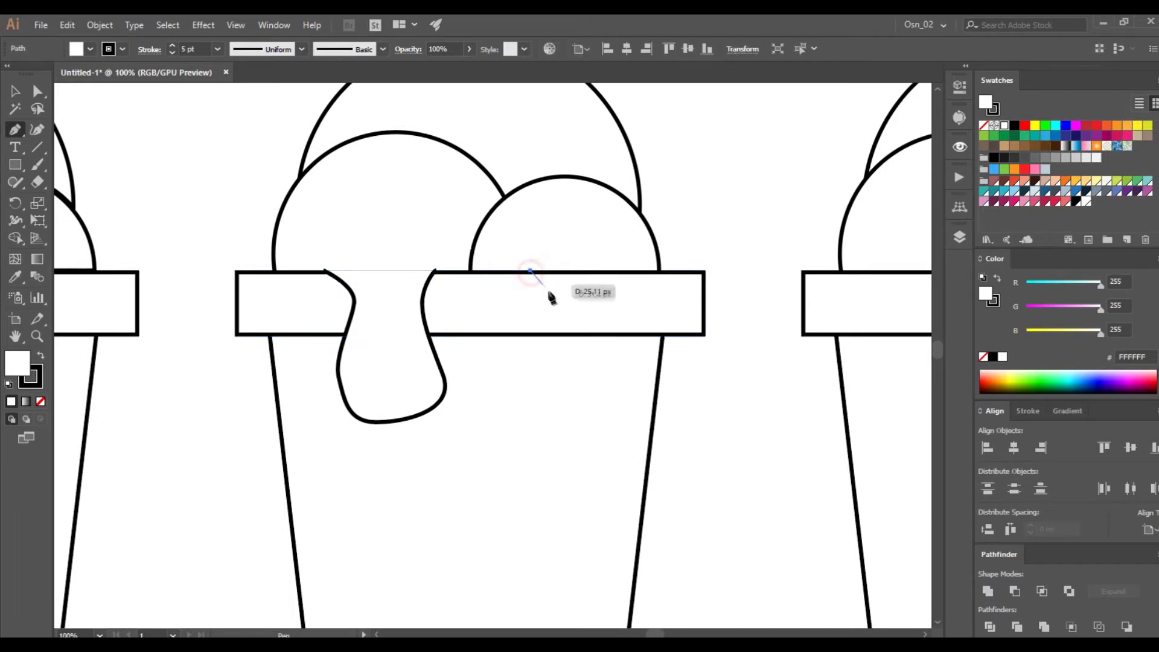
left_click_drag(540, 302, 529, 375)
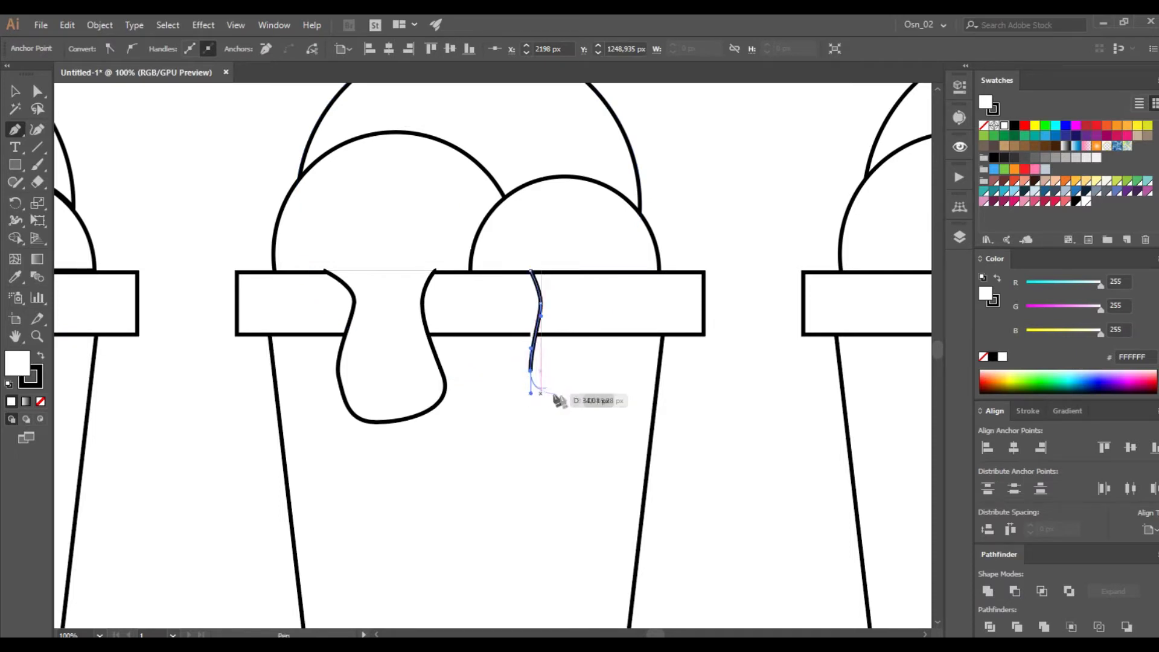
left_click_drag(565, 406, 565, 411)
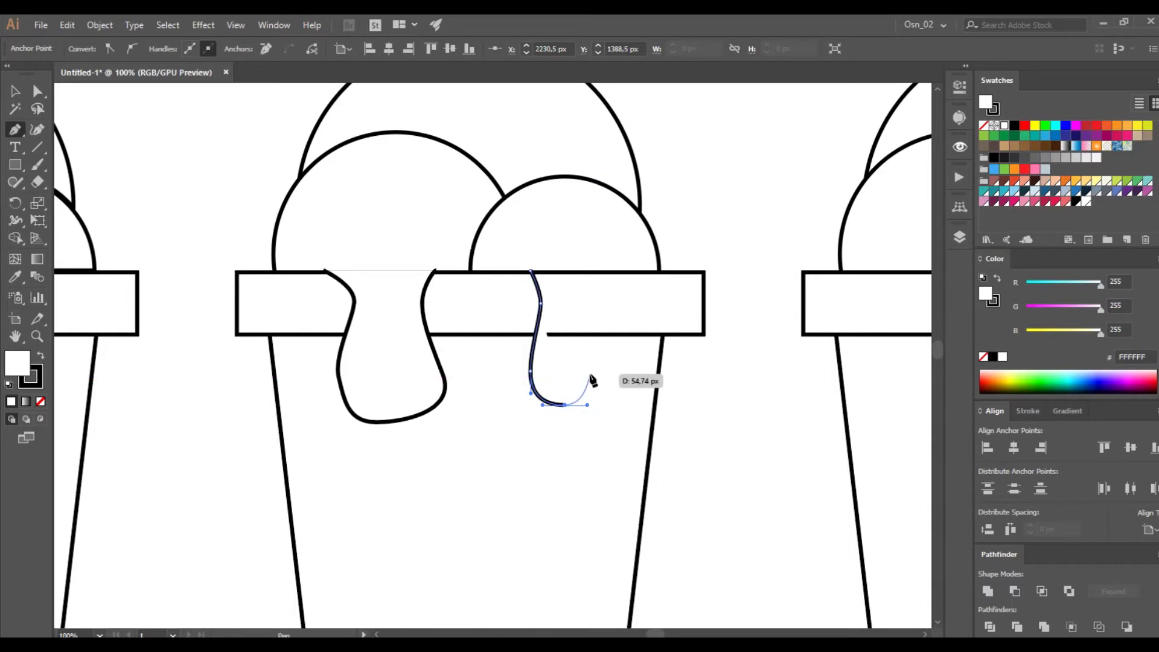
scroll(592, 379, "up", 2)
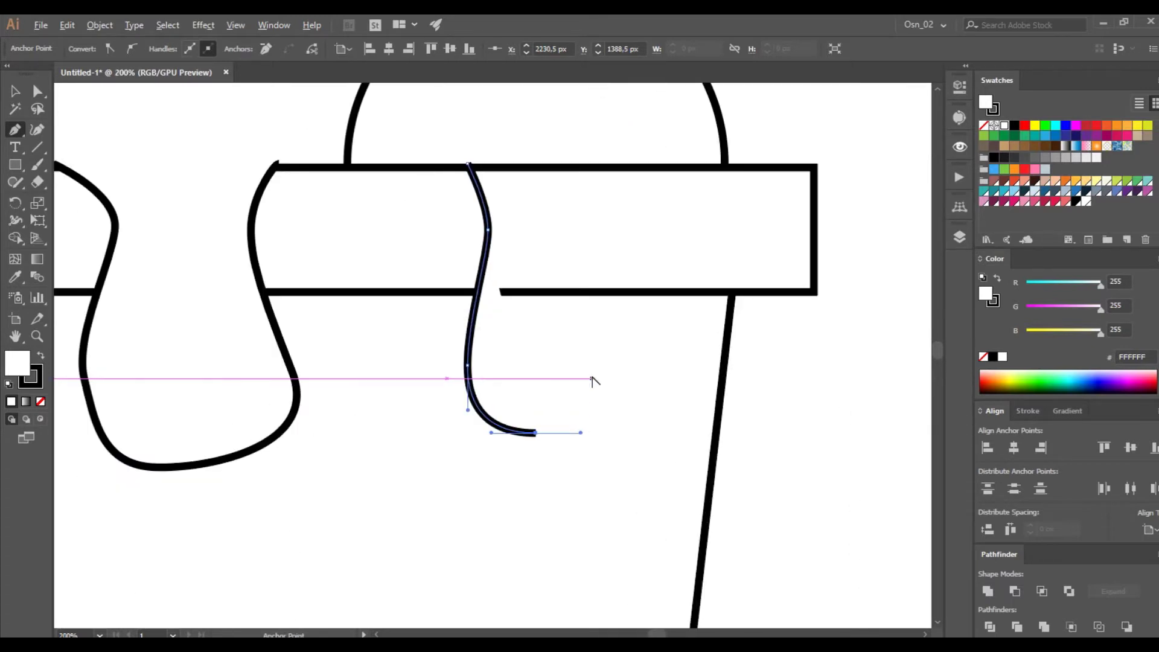
key("shift")
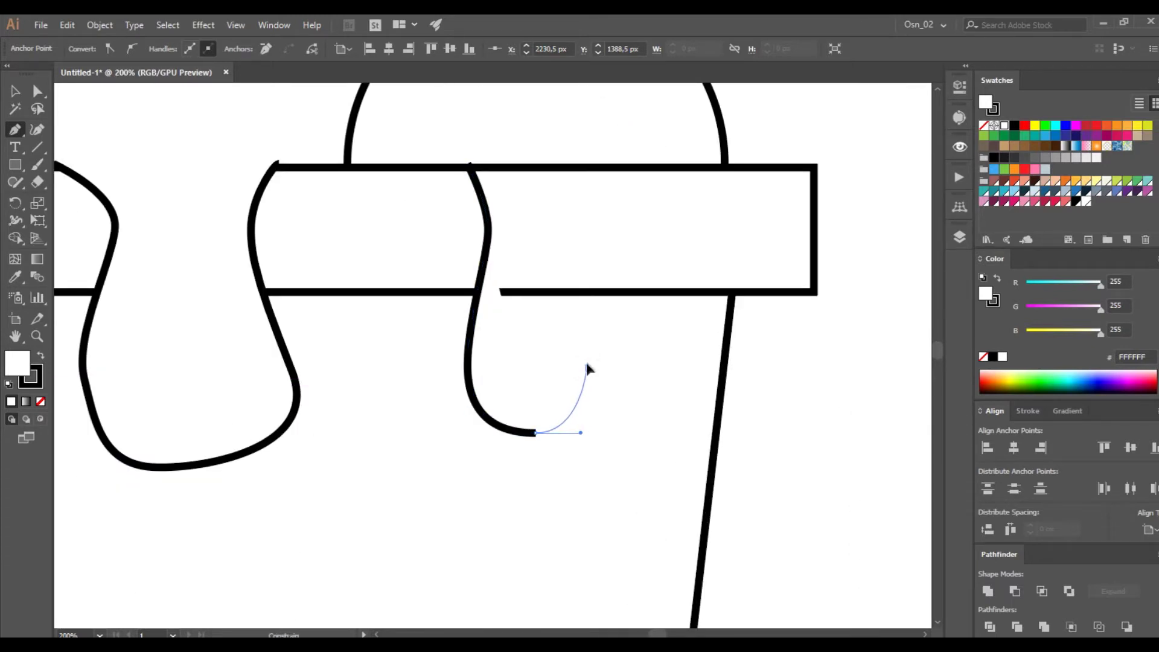
left_click_drag(585, 349, 587, 336)
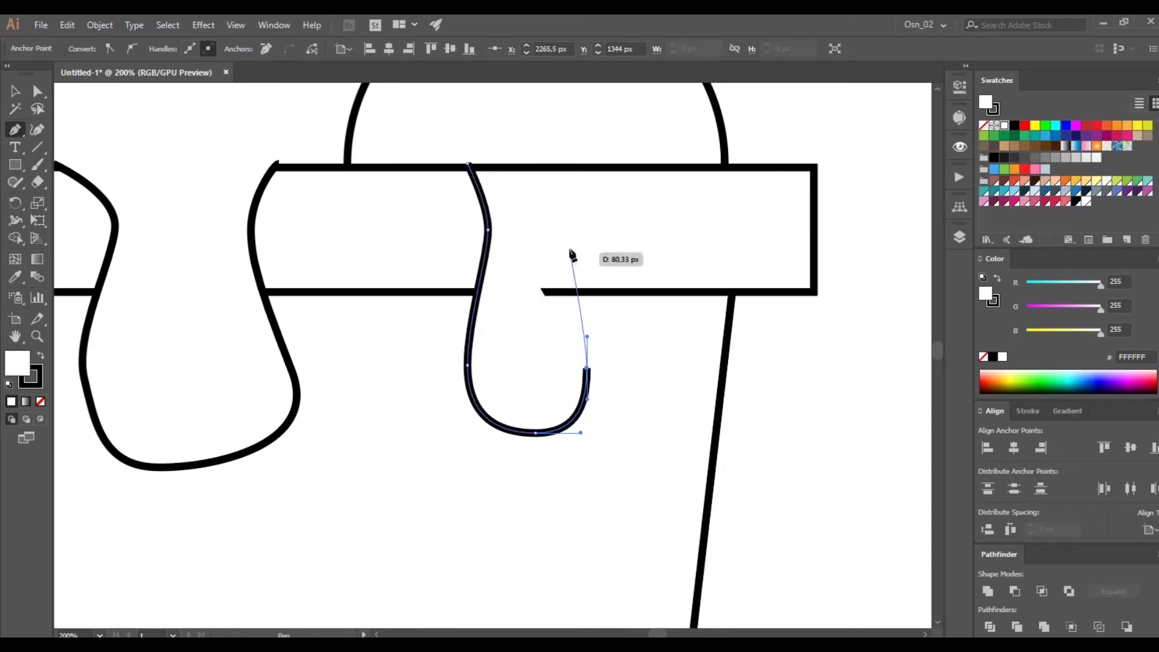
left_click_drag(564, 228, 563, 206)
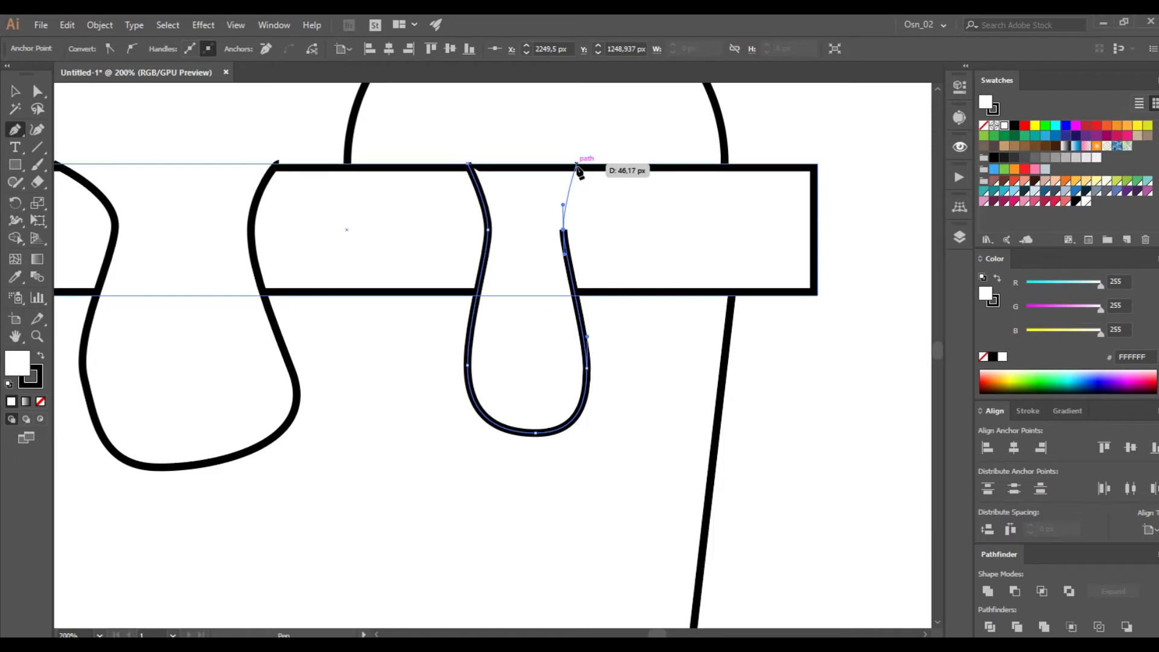
left_click_drag(576, 164, 628, 147)
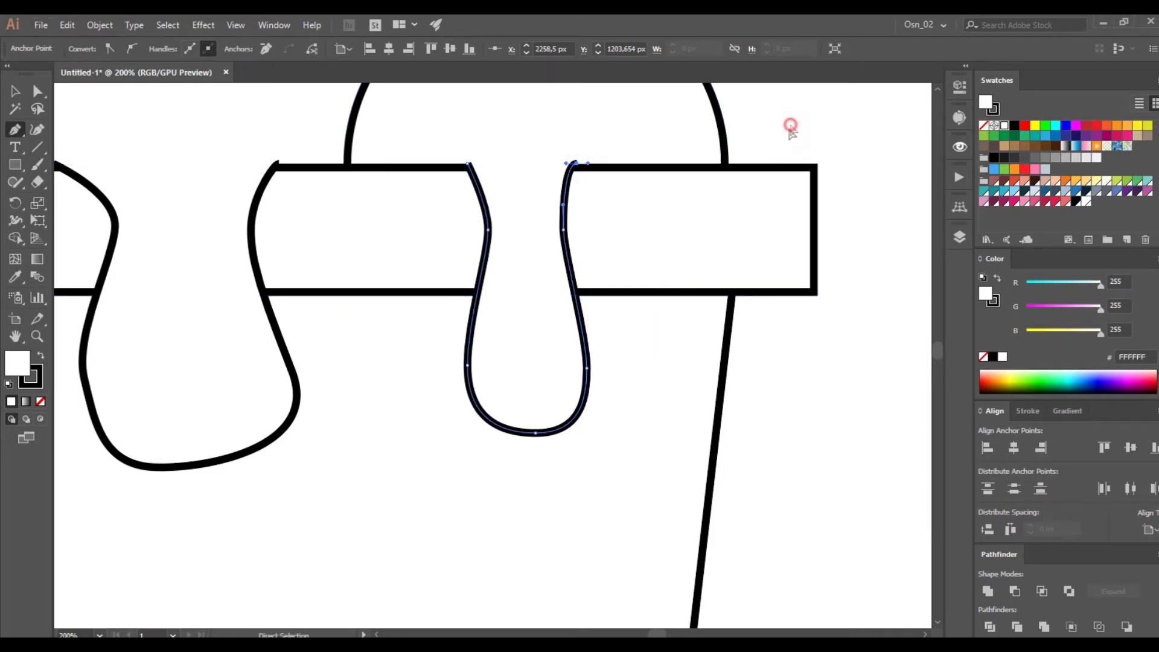
scroll(692, 337, "down", 4)
scroll(677, 422, "right", 4)
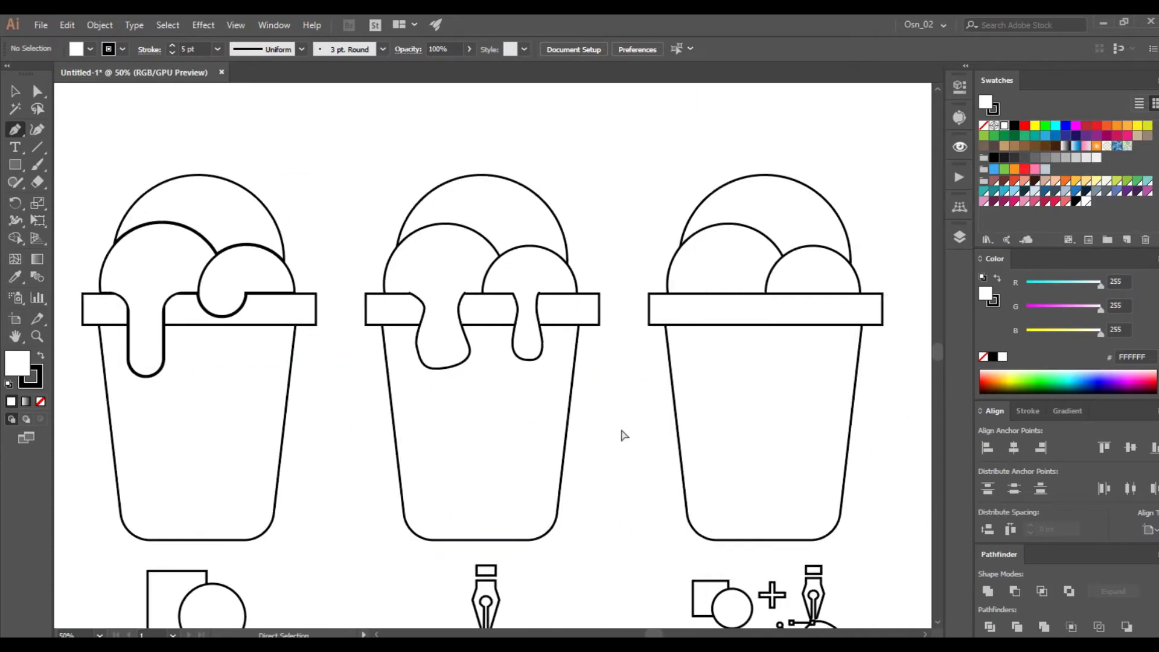
scroll(534, 439, "down", 2)
scroll(531, 440, "right", 4)
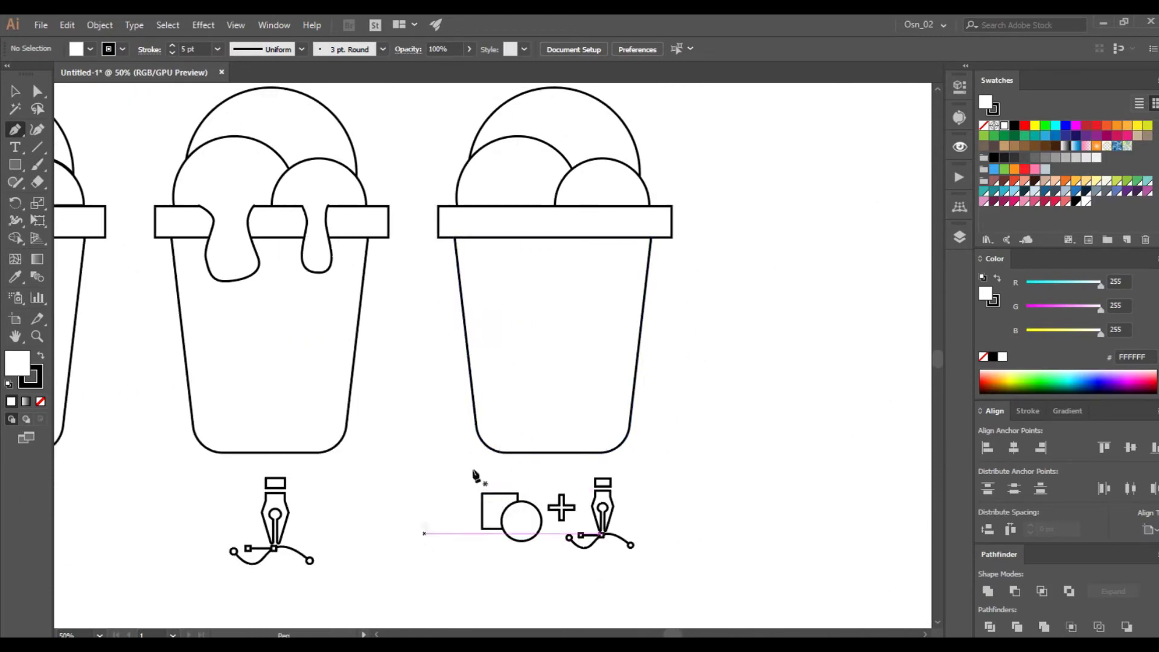
Draw three circles in the right cup: small, larger to its right, and one under the rim's left end
left_click_drag(16, 164, 53, 200)
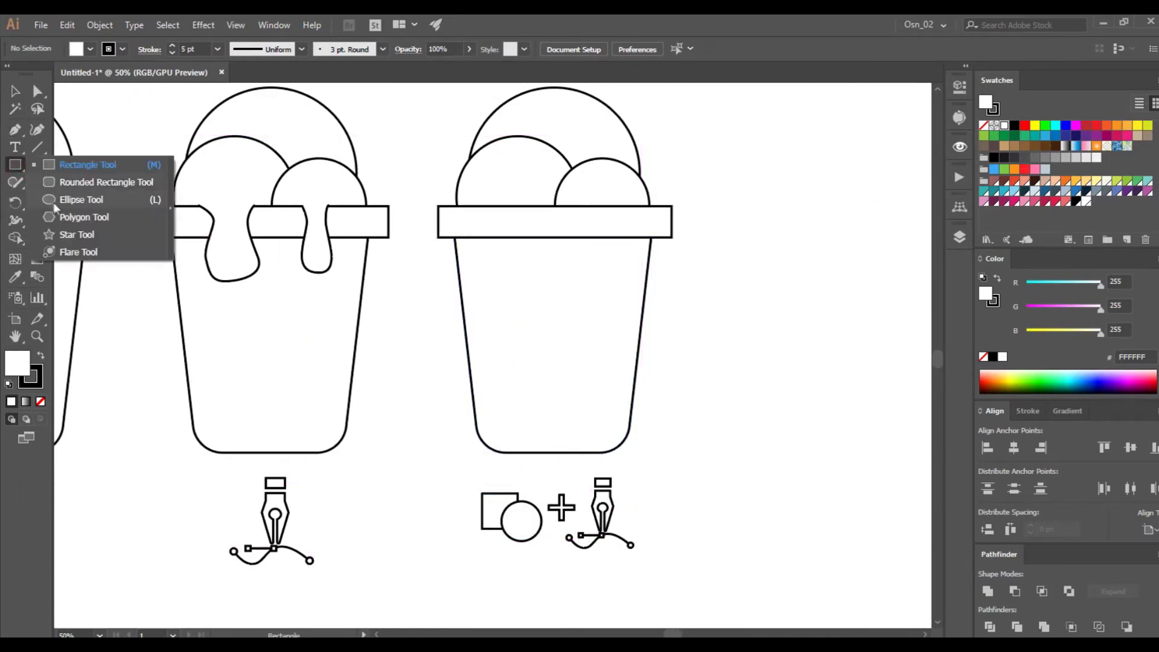
left_click_drag(510, 258, 544, 291)
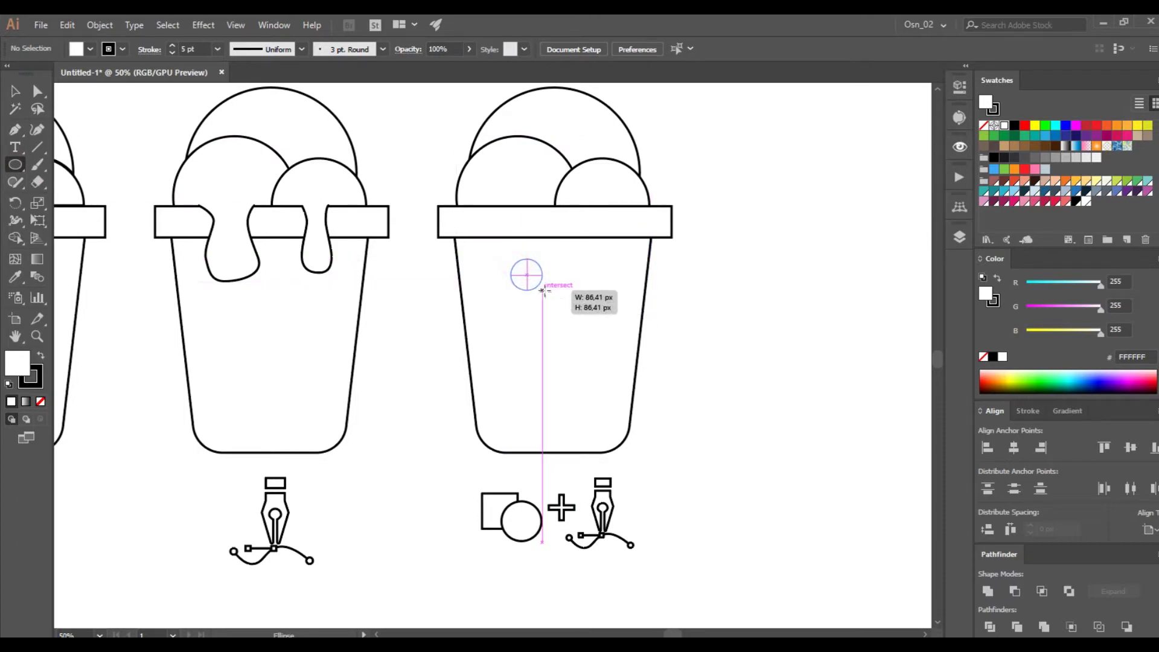
left_click_drag(574, 247, 619, 292)
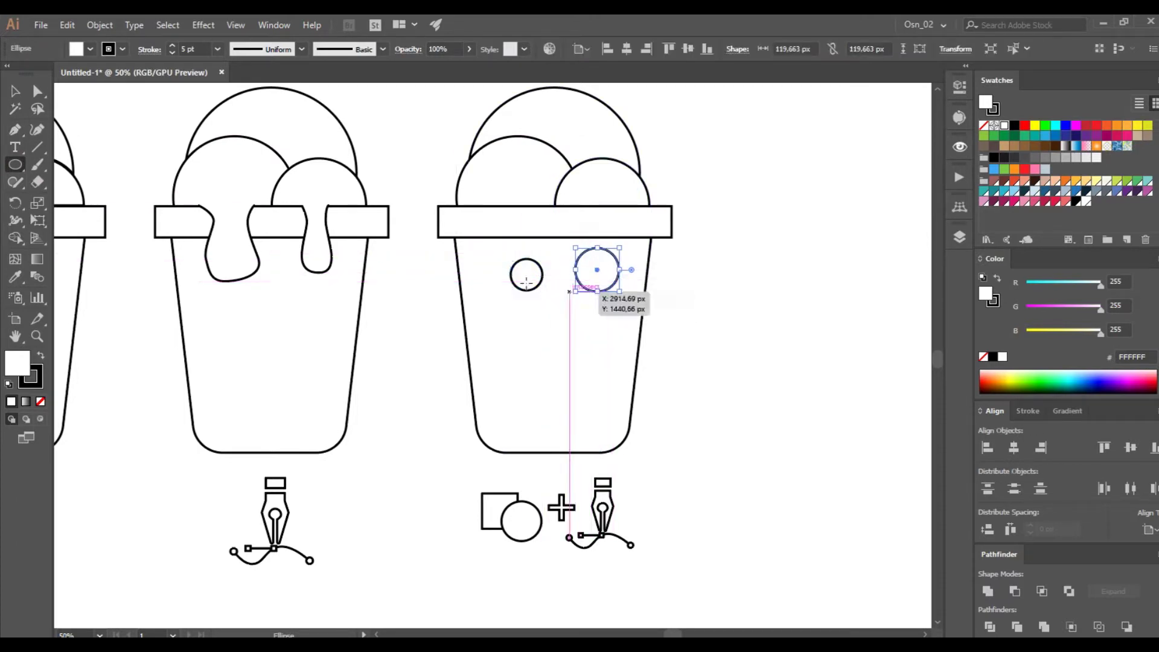
left_click_drag(470, 226, 504, 259)
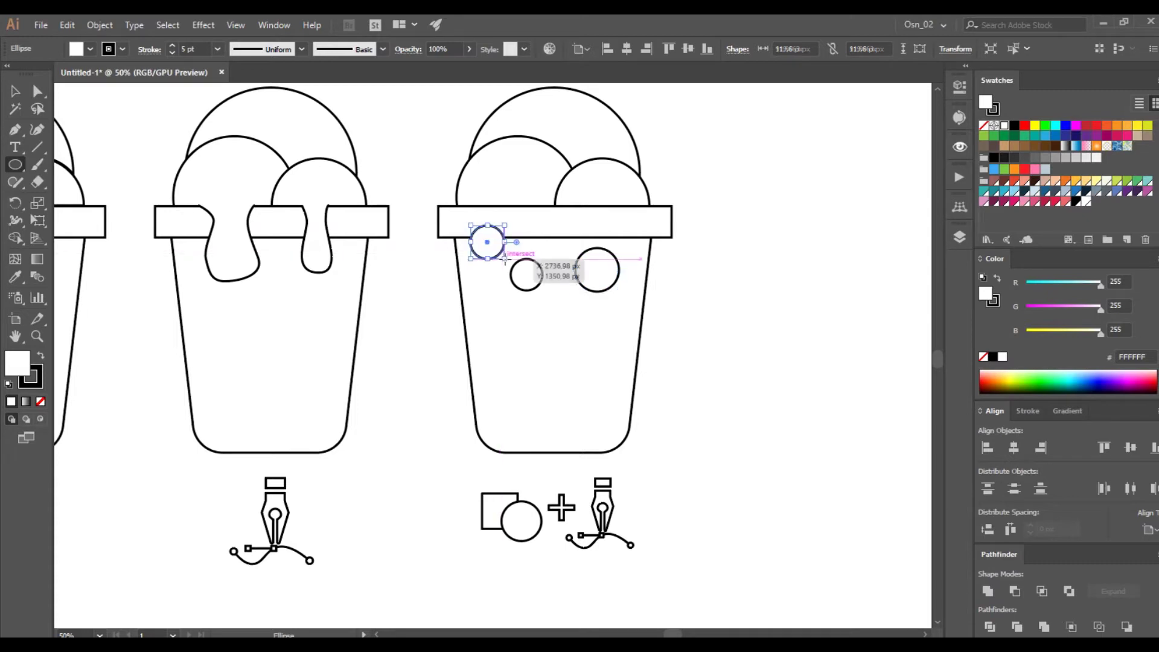
left_click(15, 129)
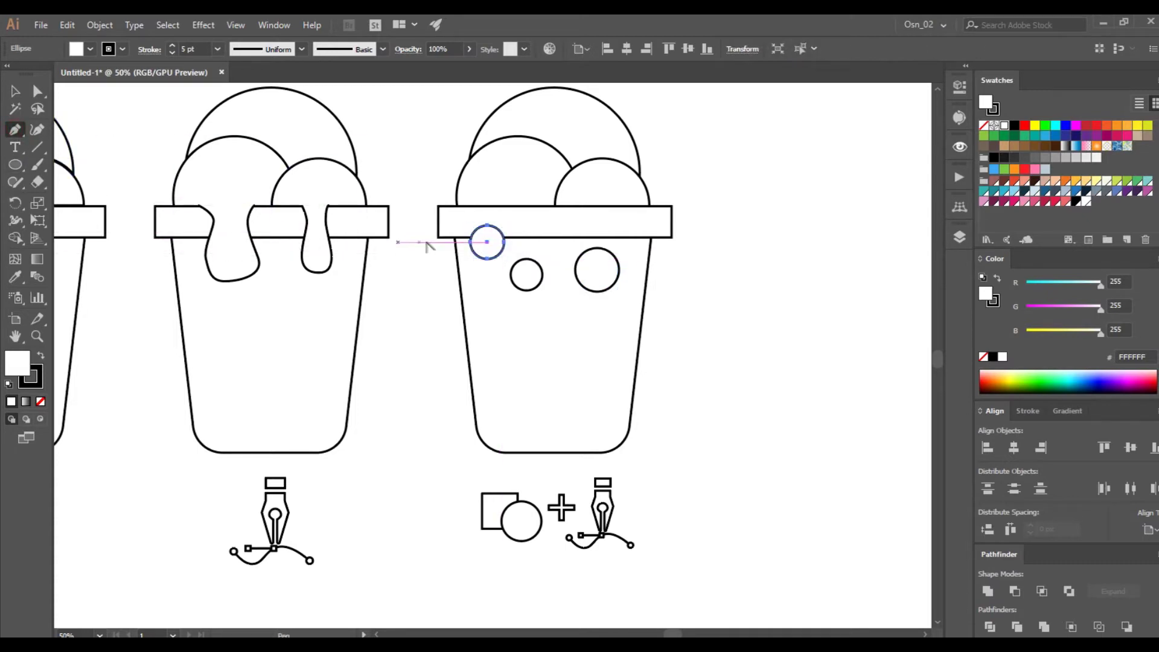
scroll(430, 243, "up", 2)
scroll(660, 267, "right", 2)
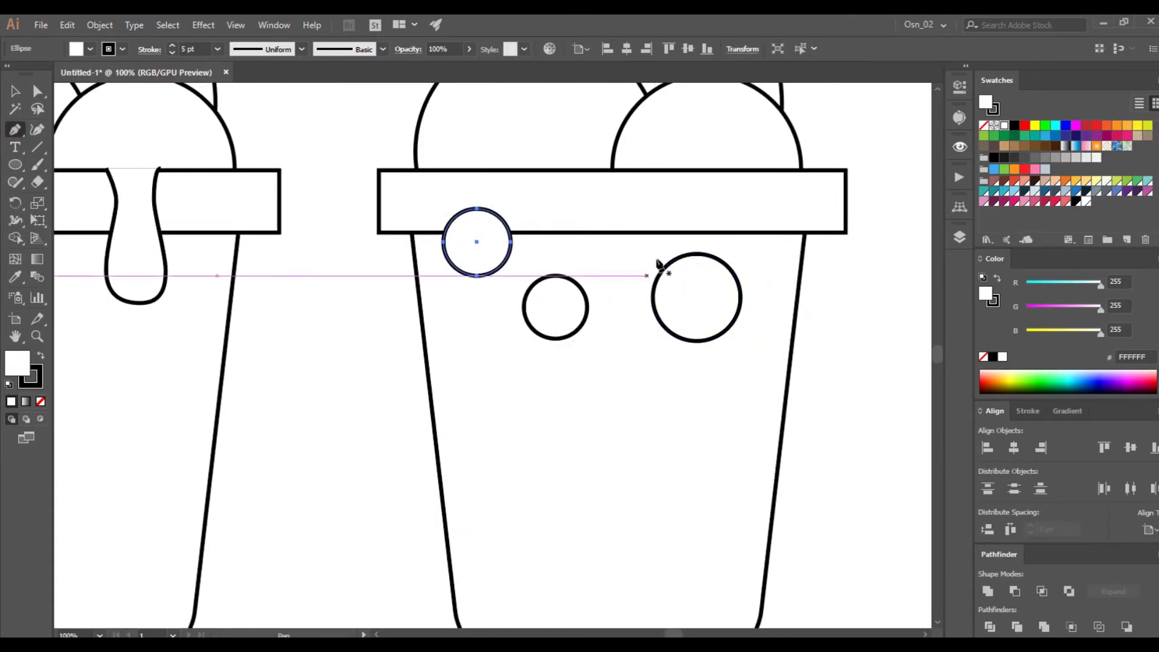
Pen-draw a closed tapered drip from the rim's top down across the larger circle's edges
scroll(663, 262, "up", 1)
scroll(520, 275, "right", 2)
scroll(519, 275, "right", 1)
scroll(518, 273, "up", 2)
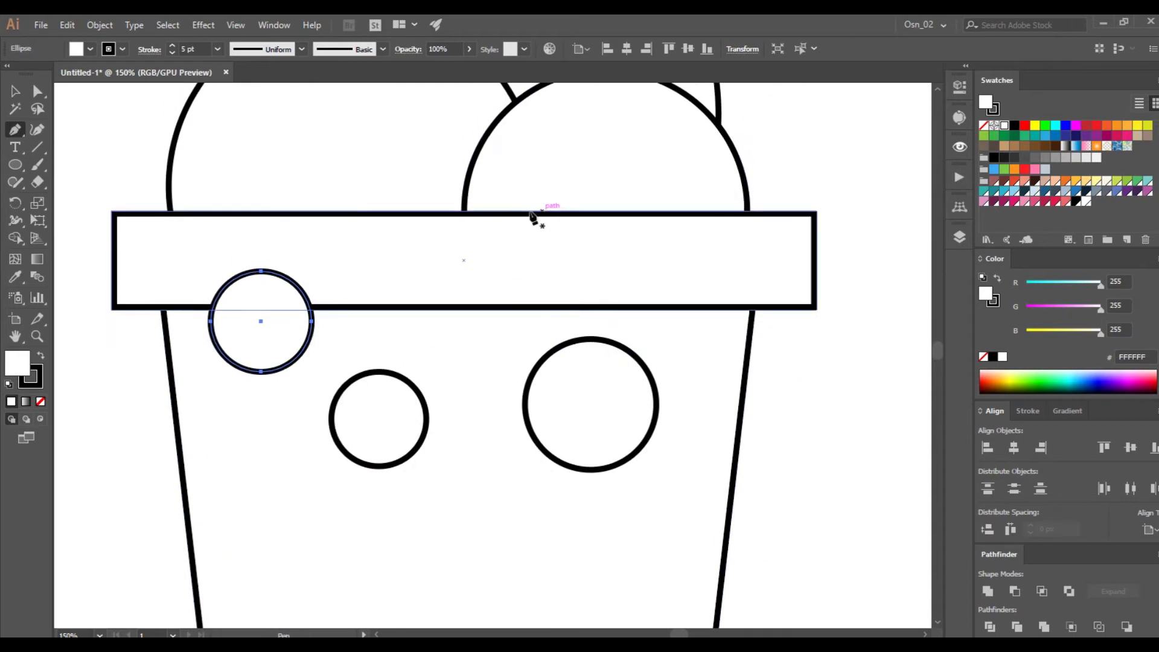
left_click(530, 212)
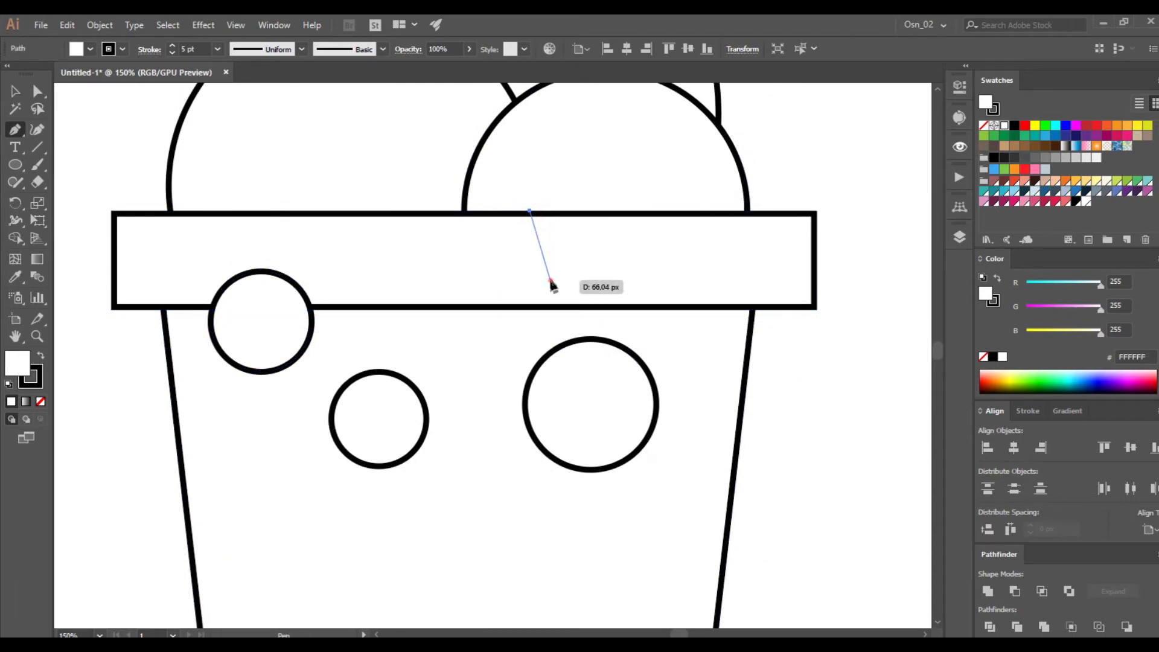
left_click_drag(550, 279, 550, 309)
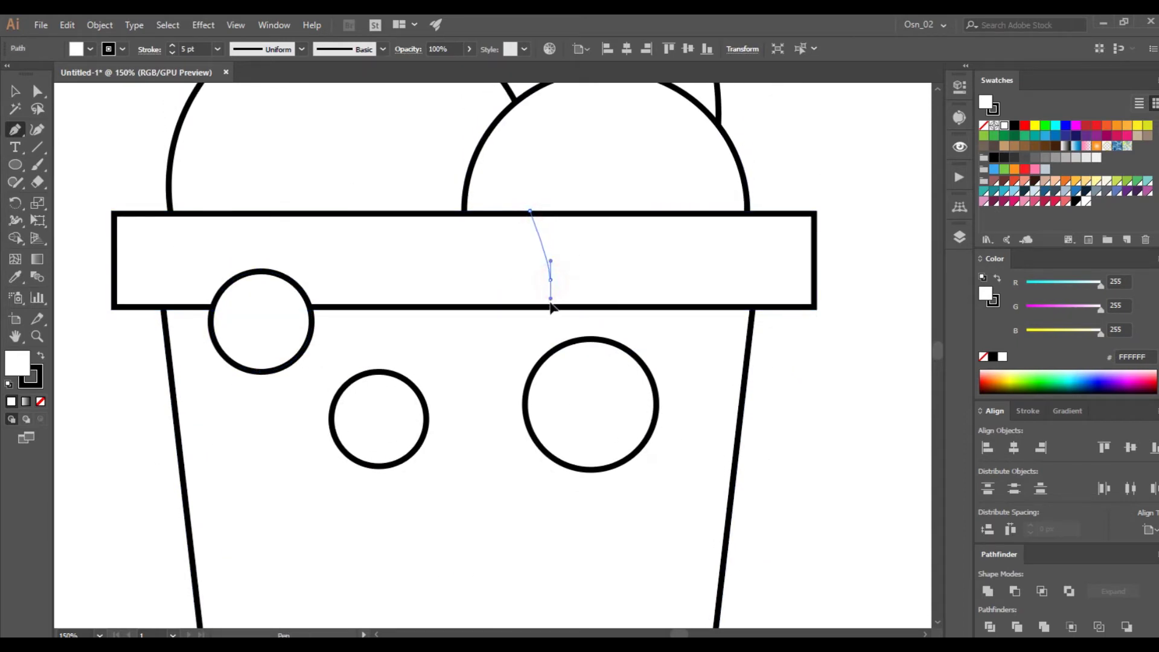
left_click(526, 404)
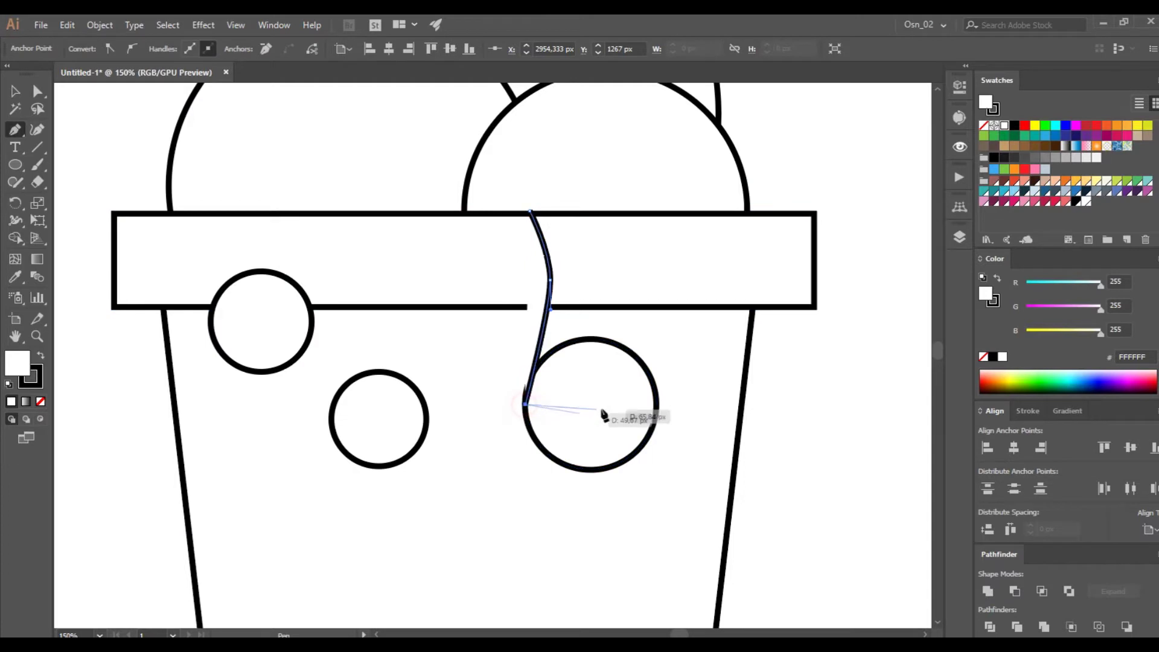
left_click(657, 404)
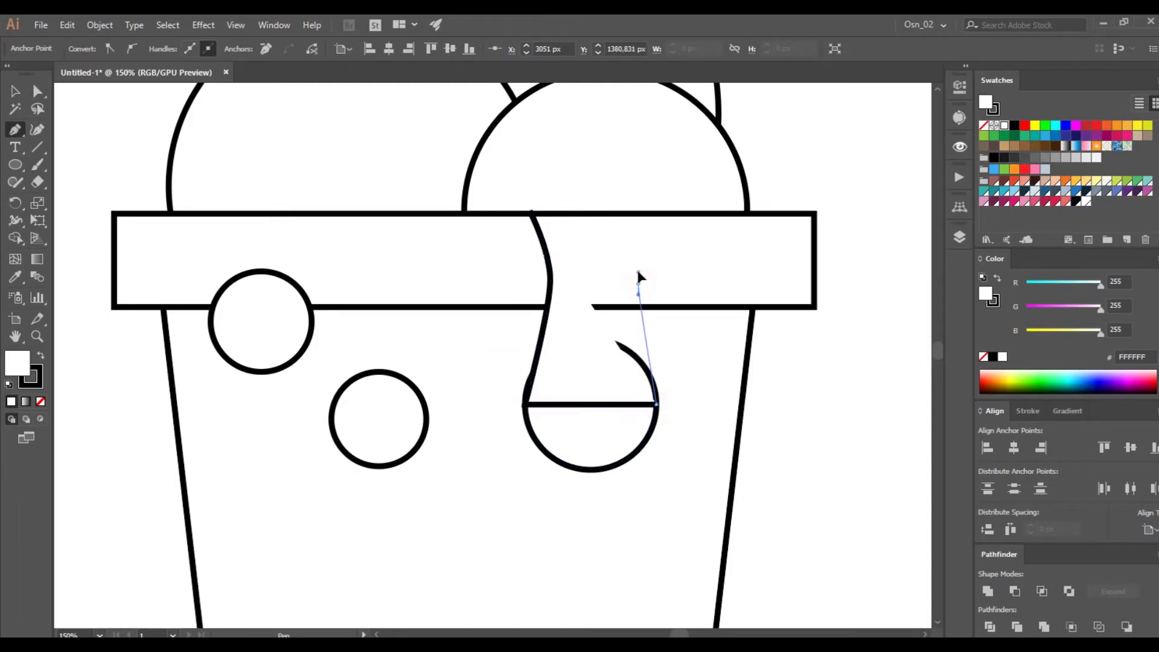
left_click_drag(639, 269, 637, 263)
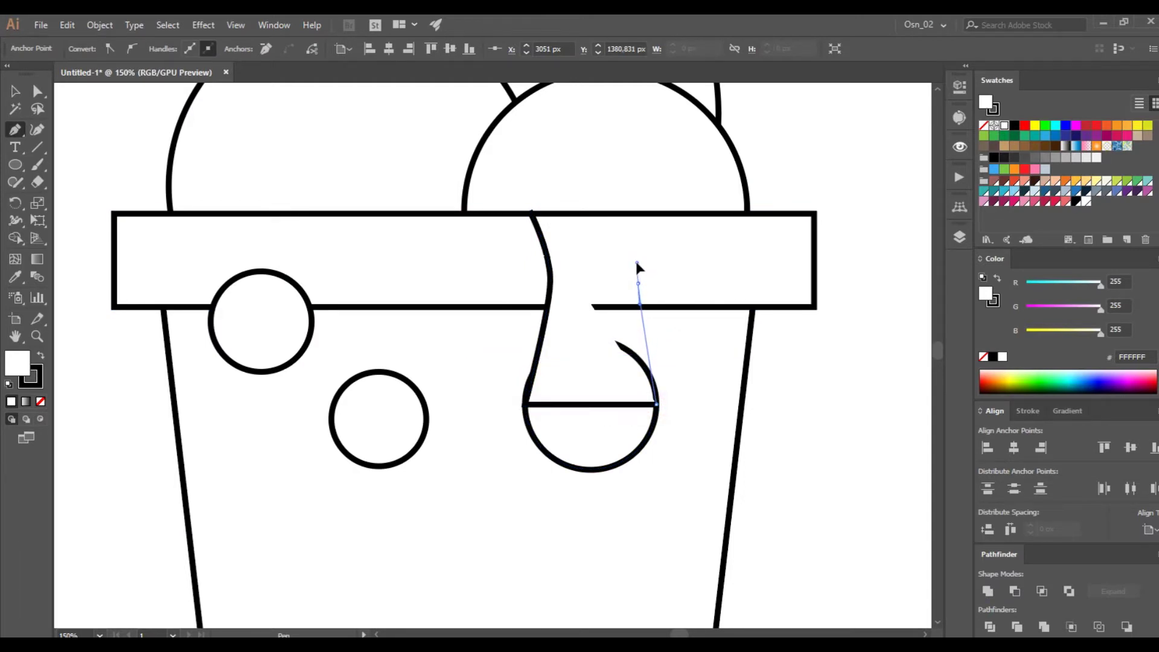
left_click(657, 212)
left_click(530, 211)
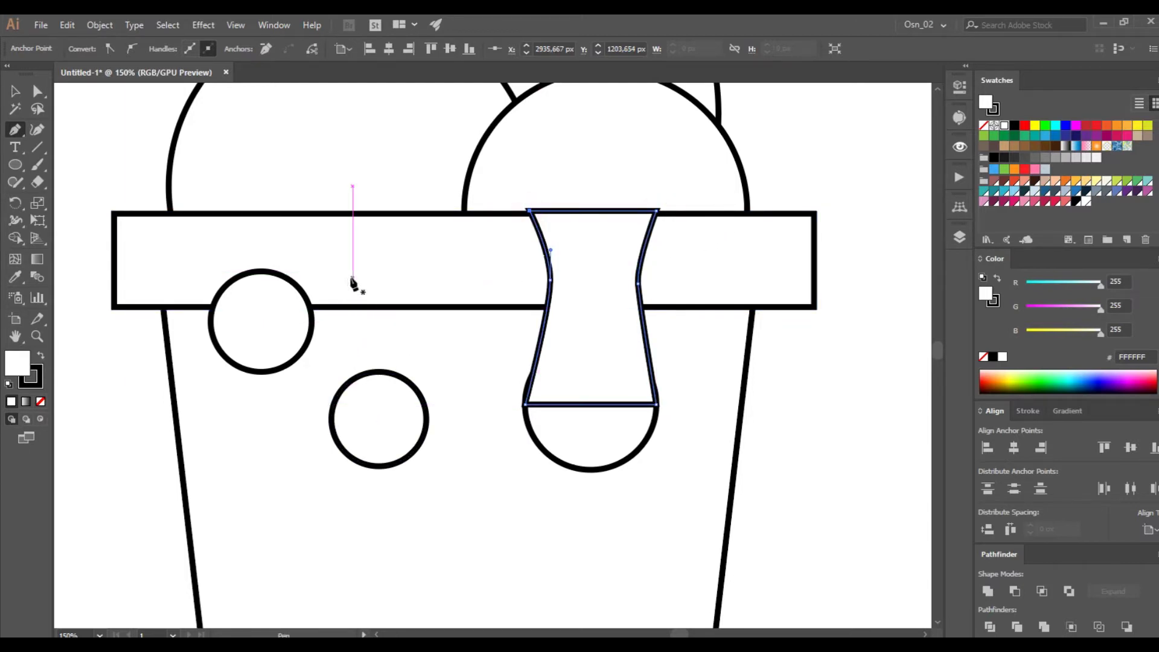
left_click_drag(343, 272, 347, 318)
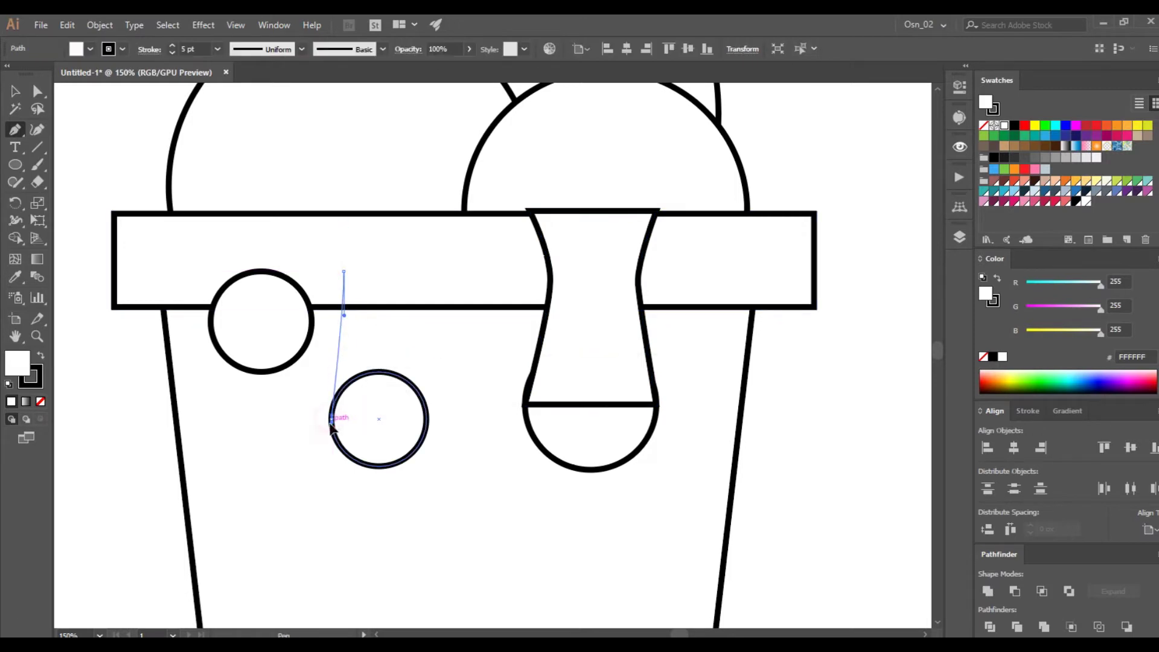
Complete the drip outline from the middle circle up past the rim and back to its start
left_click_drag(332, 434, 352, 443)
left_click_drag(427, 418, 427, 397)
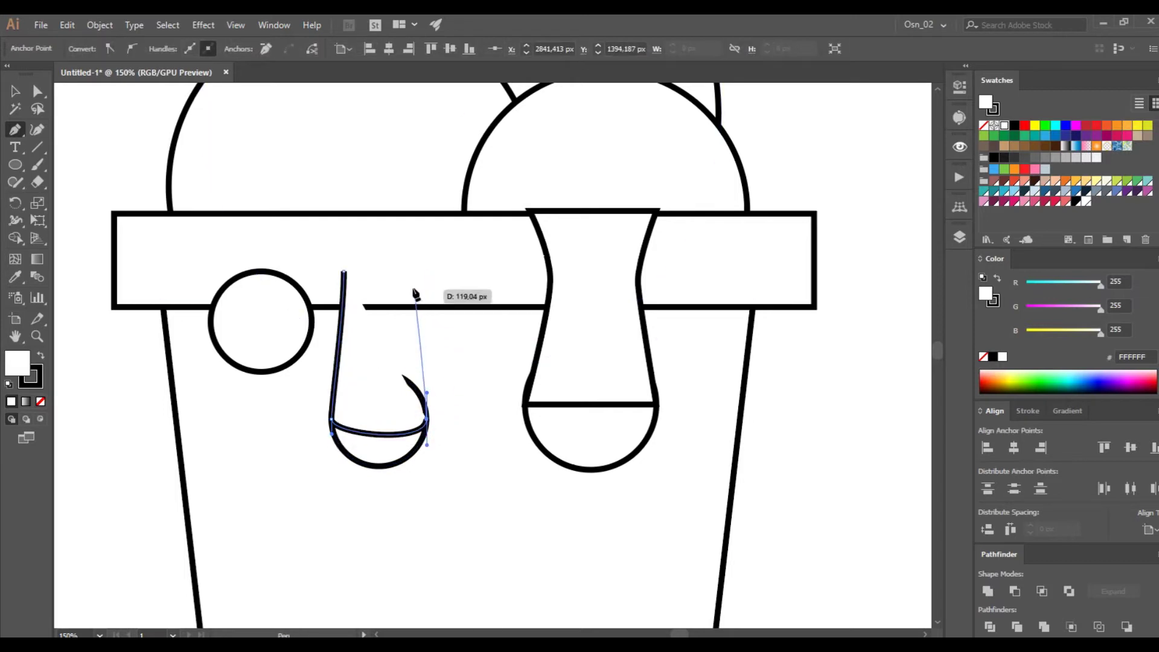
left_click_drag(403, 321, 402, 279)
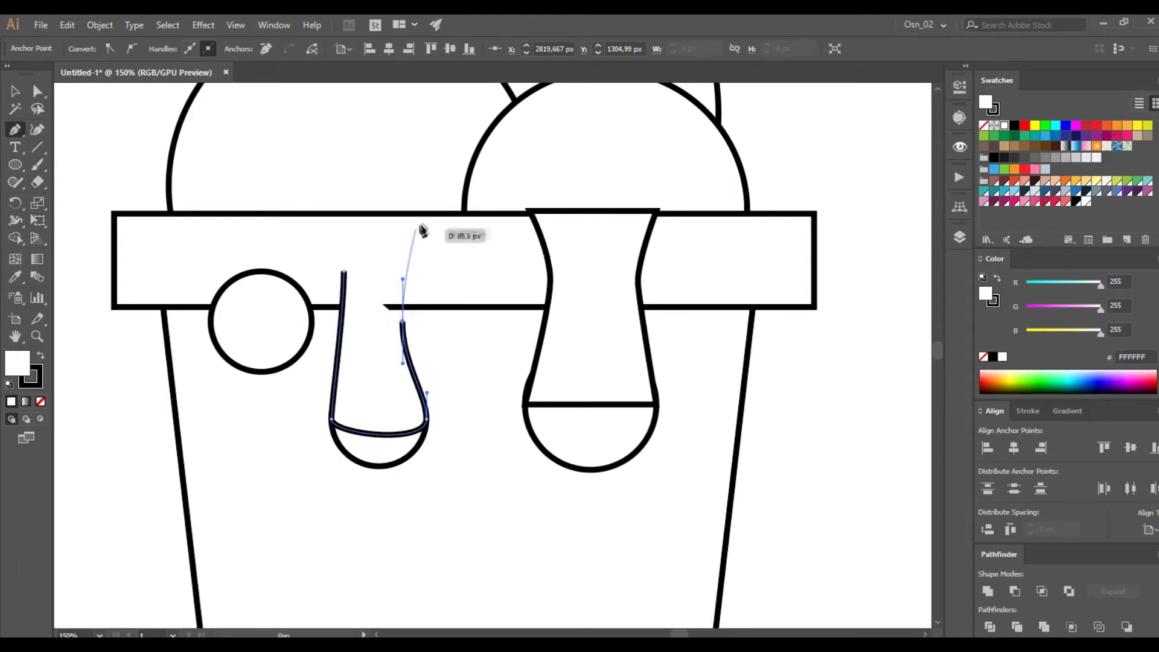
left_click_drag(427, 212, 440, 219)
left_click(438, 182)
left_click(344, 186)
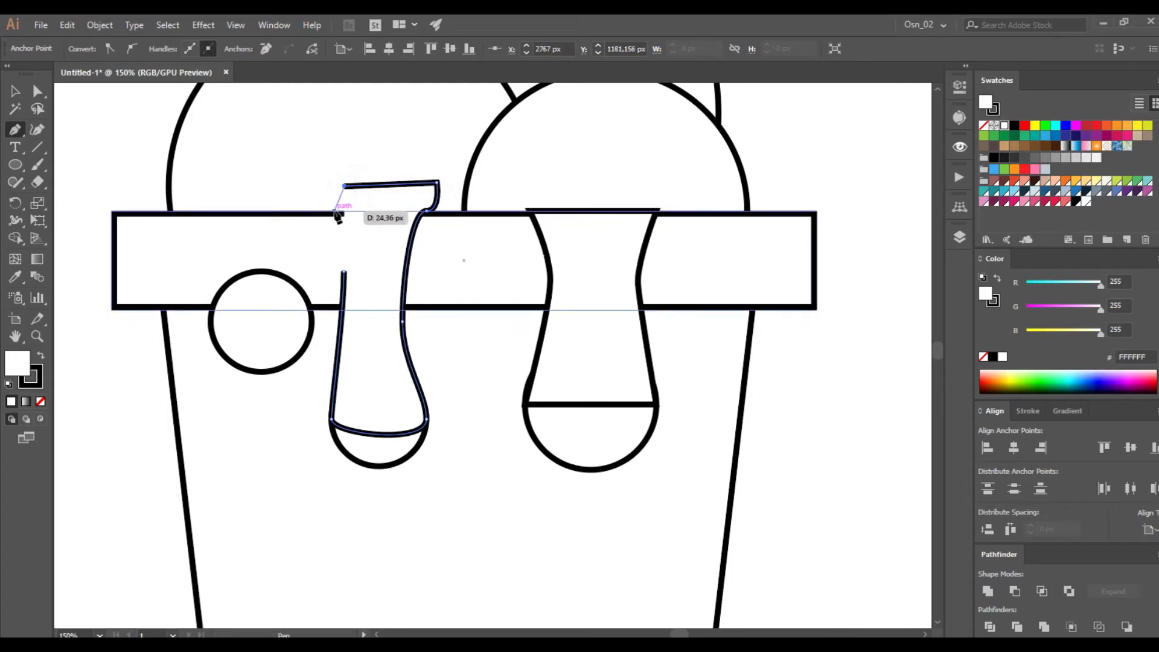
left_click(308, 190)
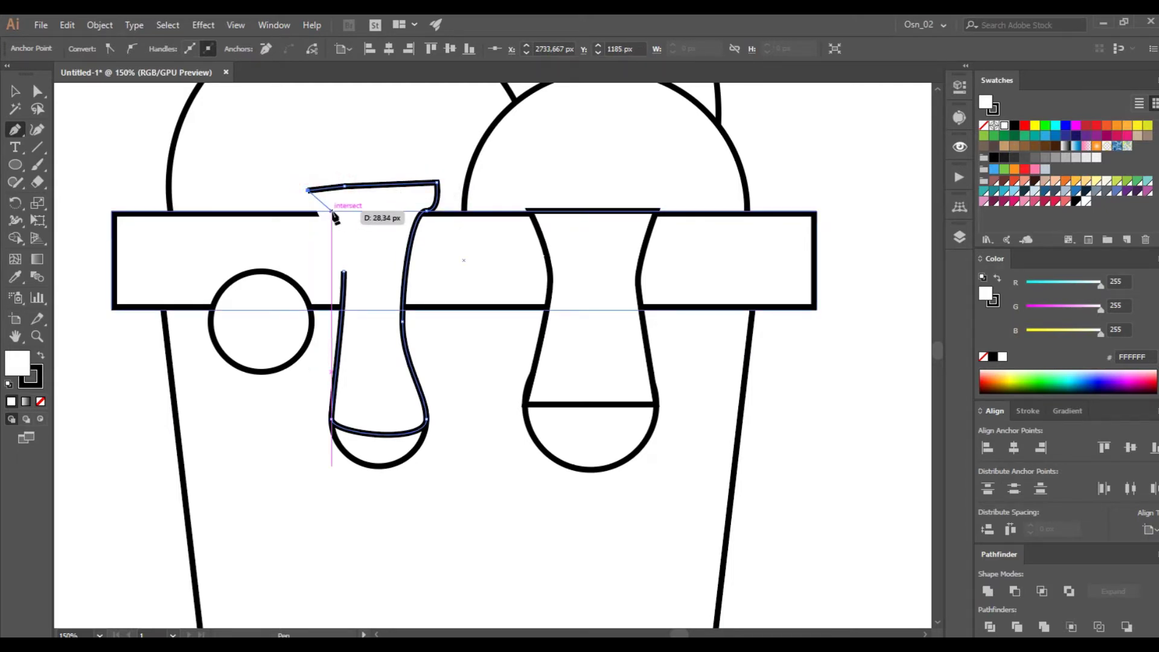
left_click_drag(332, 212, 334, 223)
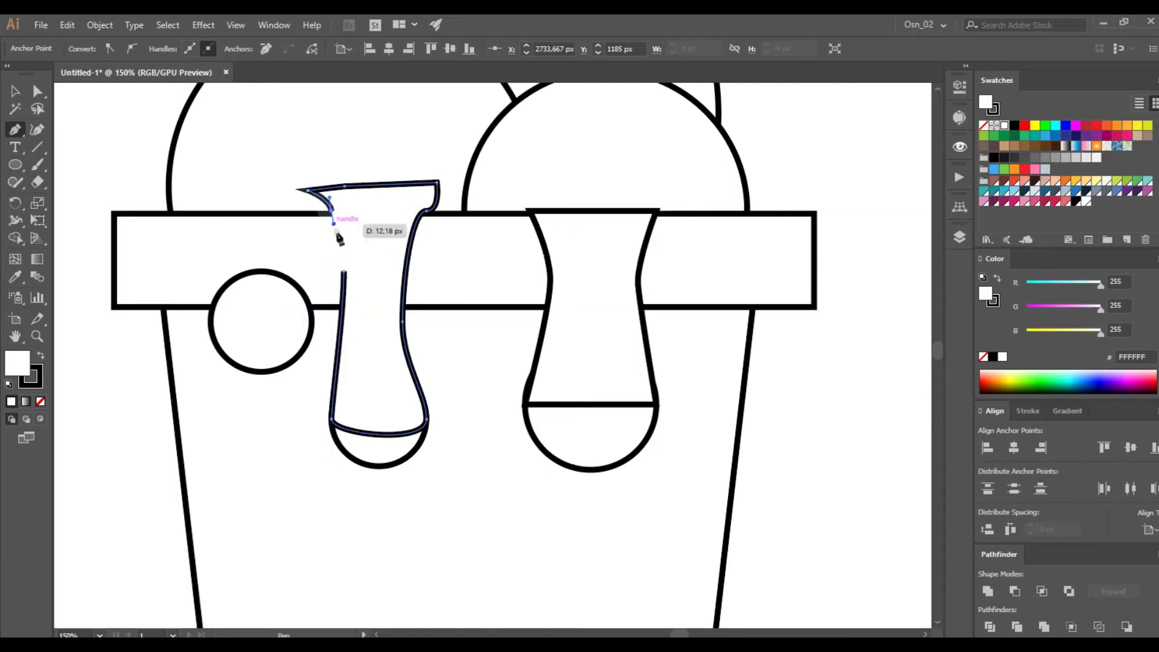
left_click(345, 271)
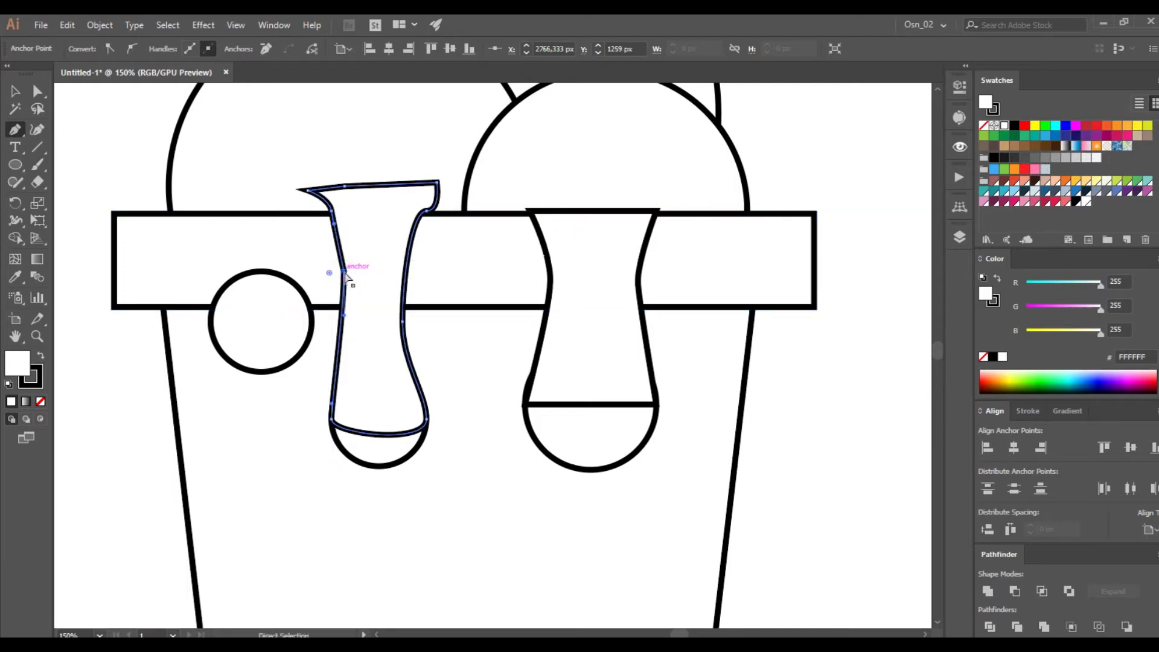
key("ctrl+z")
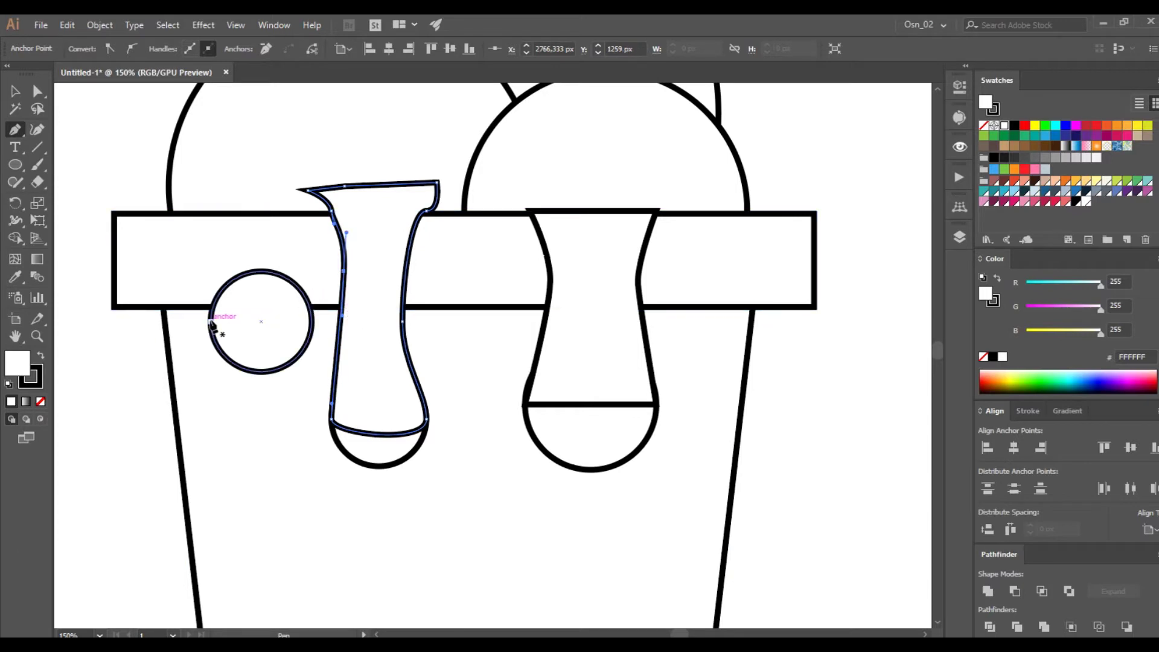
Draw a closed drip outline from the left circle's middle up to the band's top edge
left_click_drag(211, 235, 211, 331)
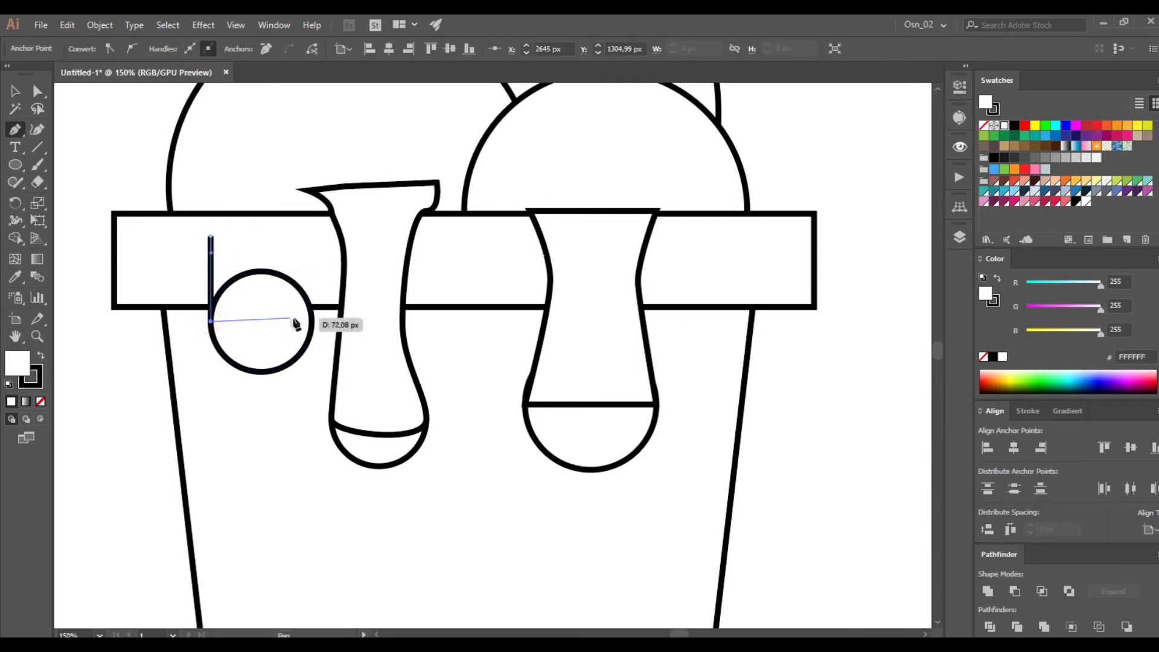
mouse_move(311, 322)
left_mouse_down()
mouse_move(312, 275)
mouse_move(297, 246)
left_mouse_up()
left_click(306, 203)
left_click(211, 203)
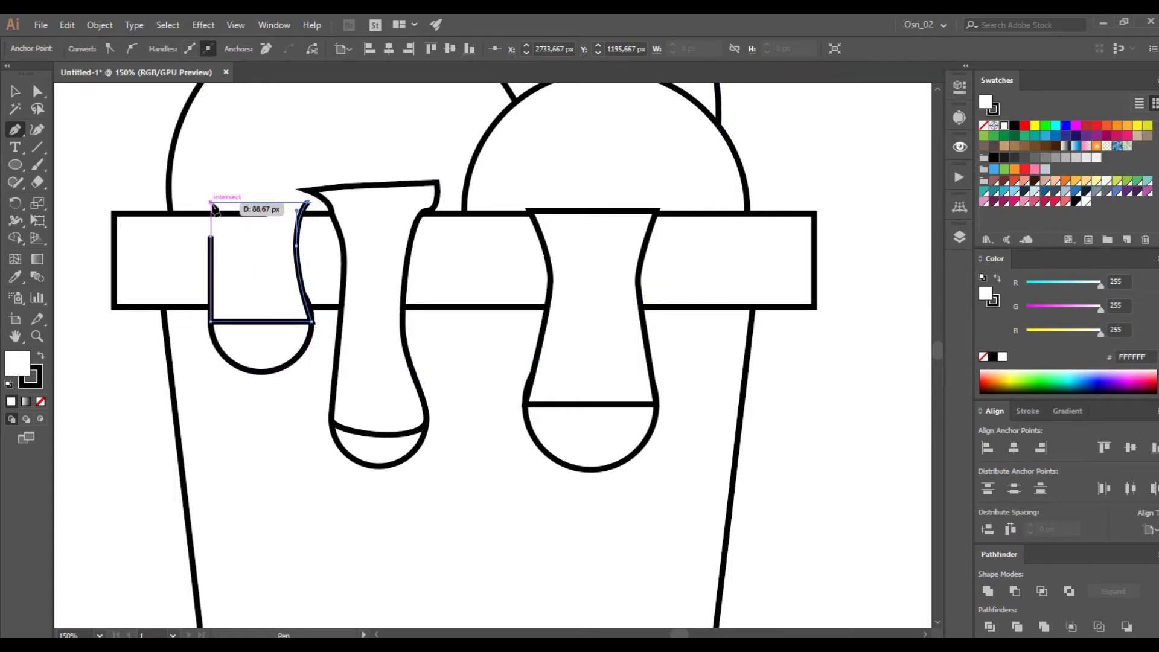
left_click(211, 240)
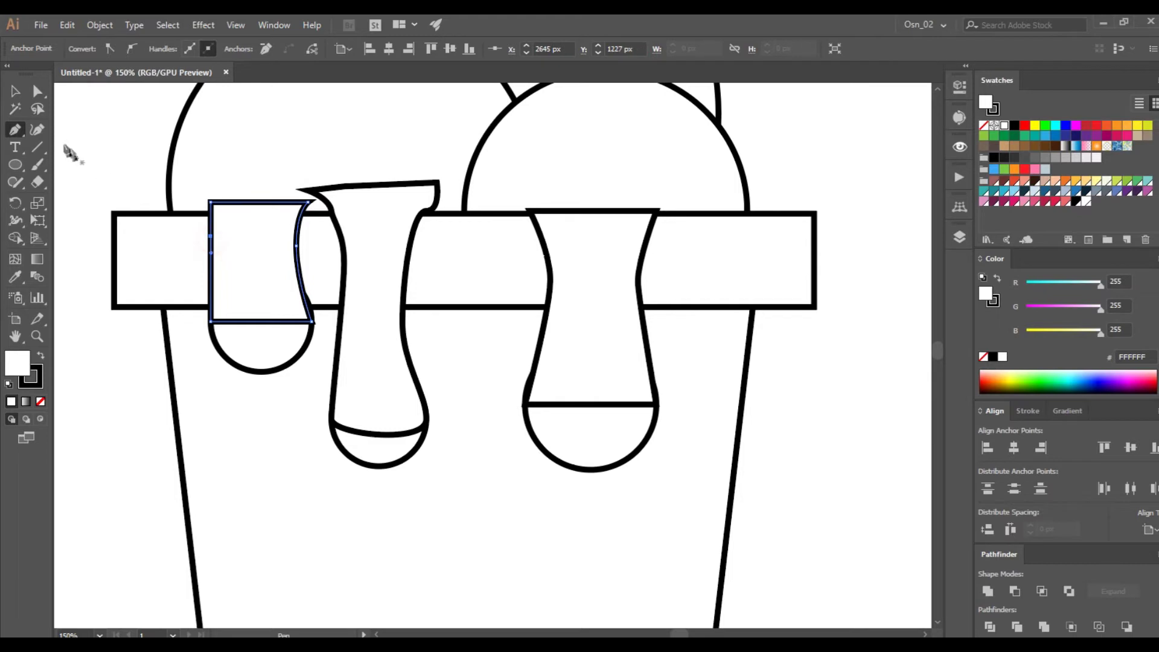
Unite the left and middle drip outlines with their circles via Pathfinder
left_click(15, 90)
left_click(282, 356, "shift")
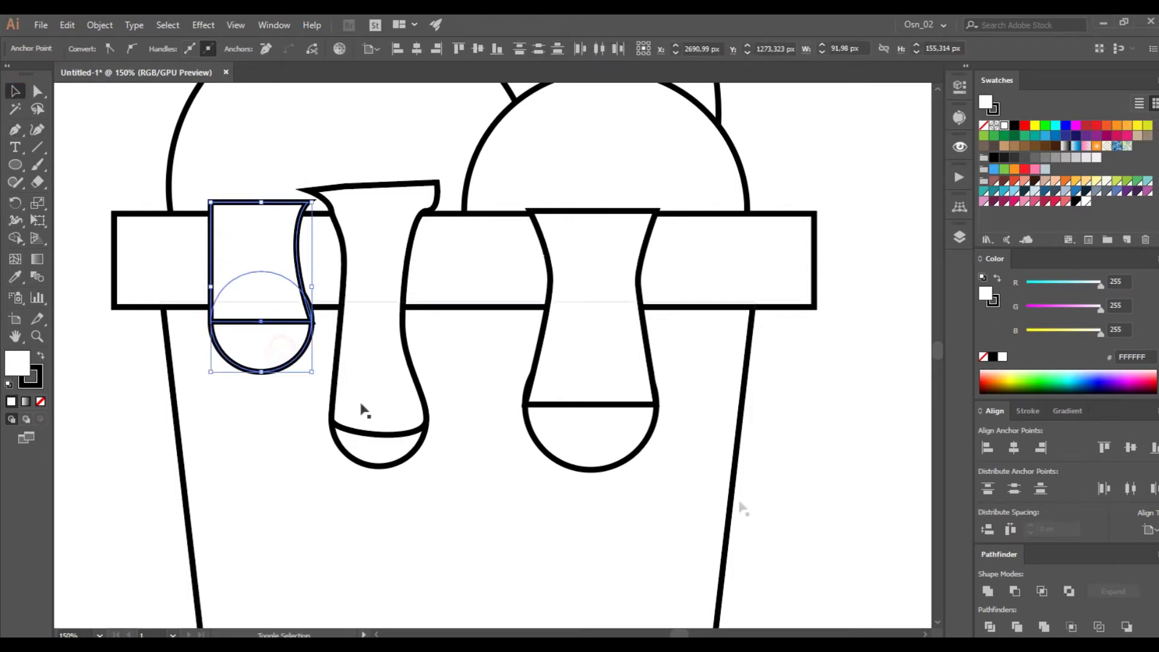
left_click(988, 591)
left_click(380, 422)
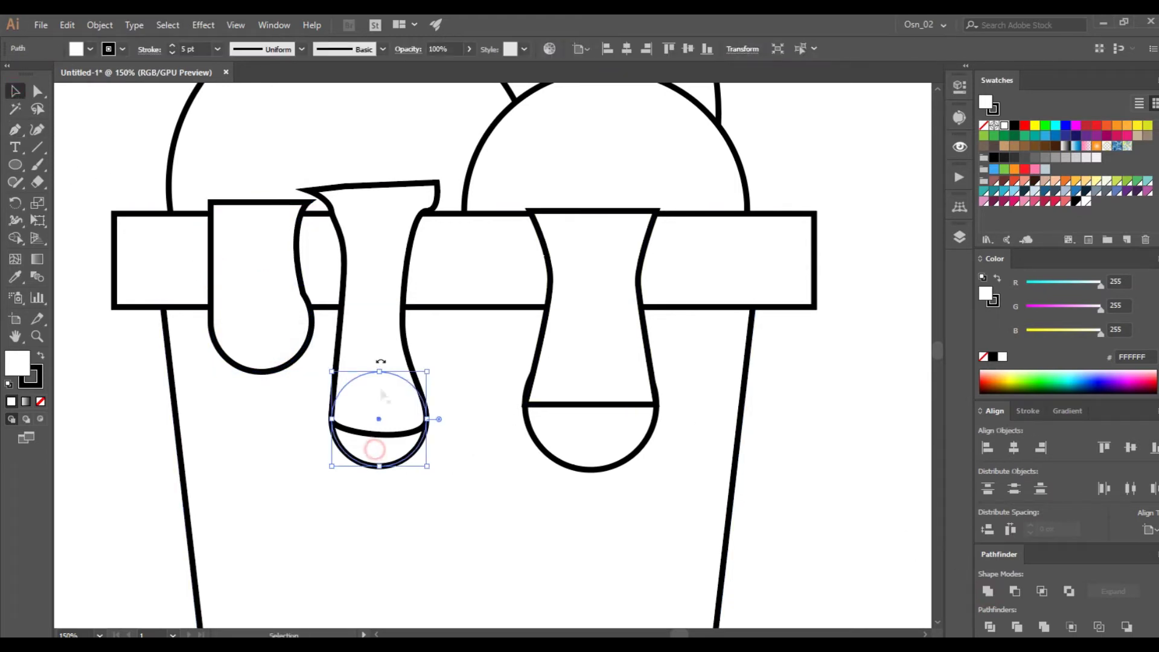
left_click(379, 300, "shift")
left_click(988, 591)
Unite the right drip with its circle via Pathfinder
left_click(603, 315)
left_click(634, 356, "shift")
scroll(563, 422, "up", 2)
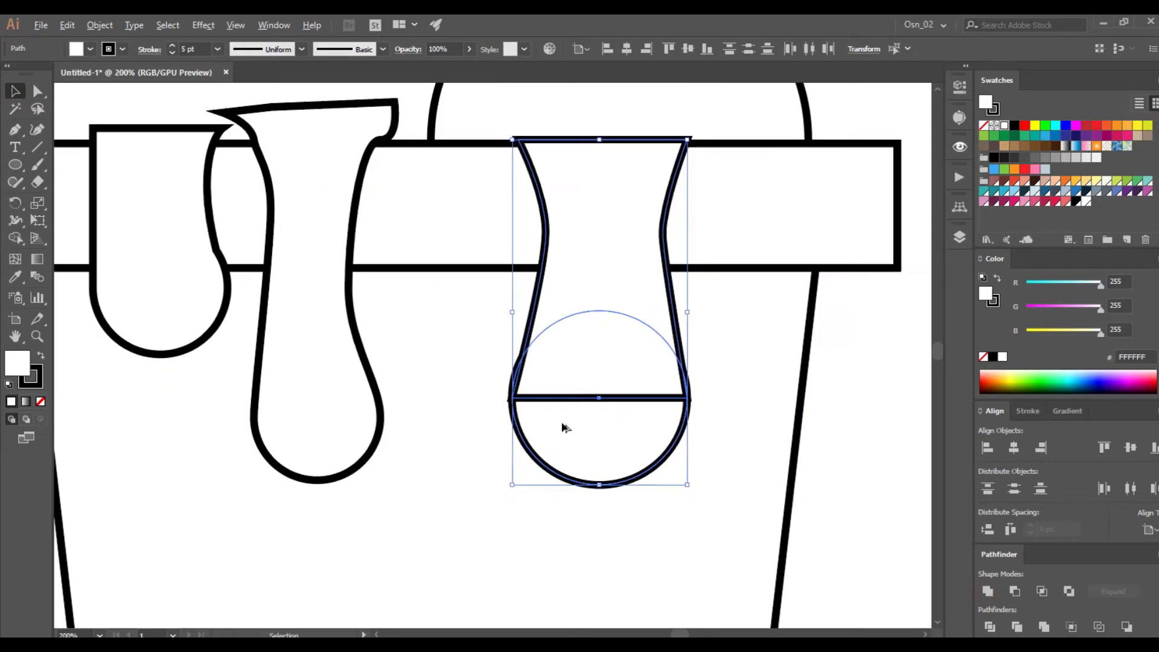
left_click(987, 592)
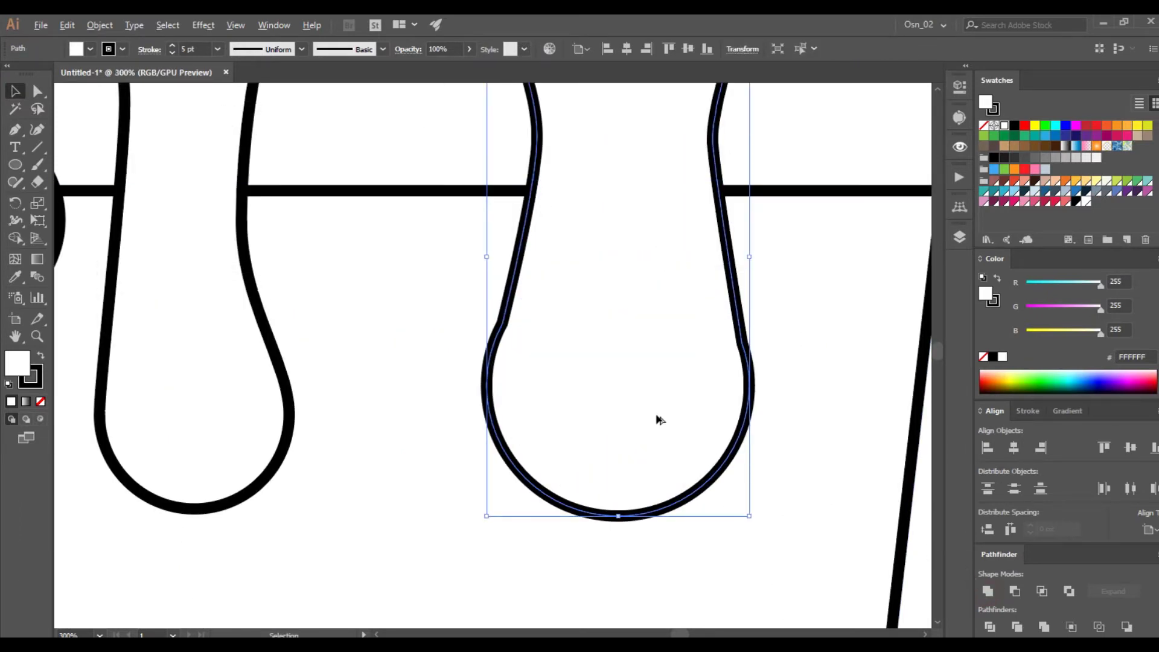
scroll(646, 338, "down", 1)
scroll(641, 330, "down", 1)
scroll(719, 249, "up", 2)
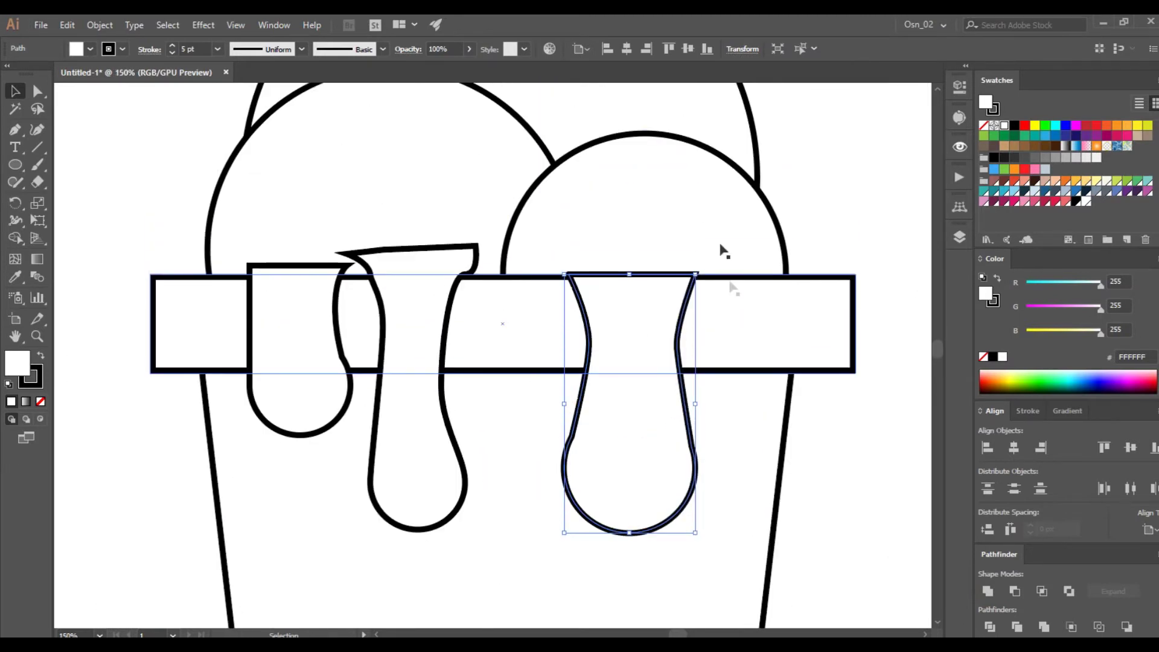
left_click(613, 295, "shift")
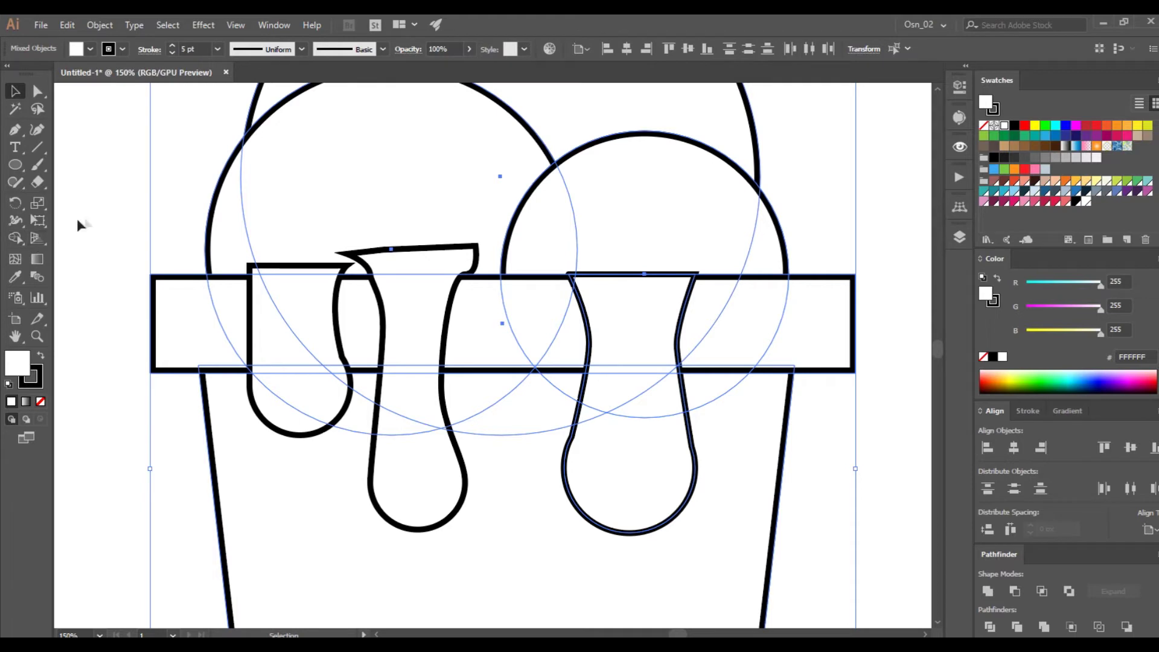
Shape Builder-merge the left, middle and right scoops with their drips through the band
left_click_drag(104, 196, 660, 477)
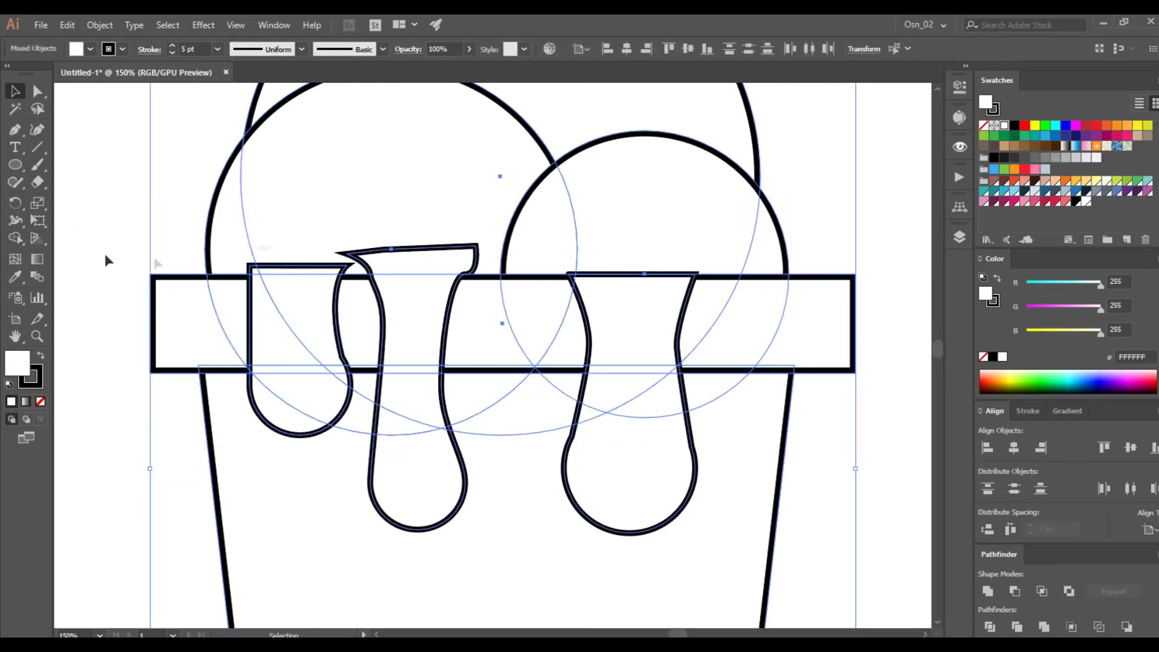
left_click(15, 239)
mouse_move(271, 417)
left_mouse_down()
mouse_move(335, 370)
mouse_move(271, 261)
mouse_move(245, 266)
left_mouse_up()
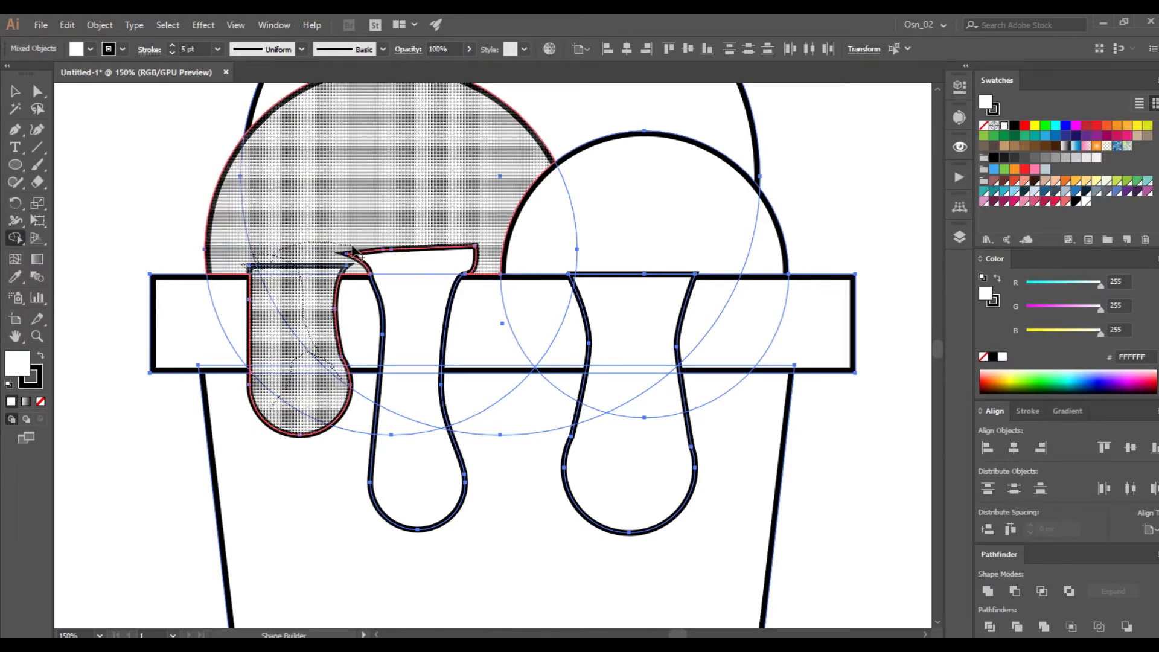
left_click_drag(387, 258, 424, 480)
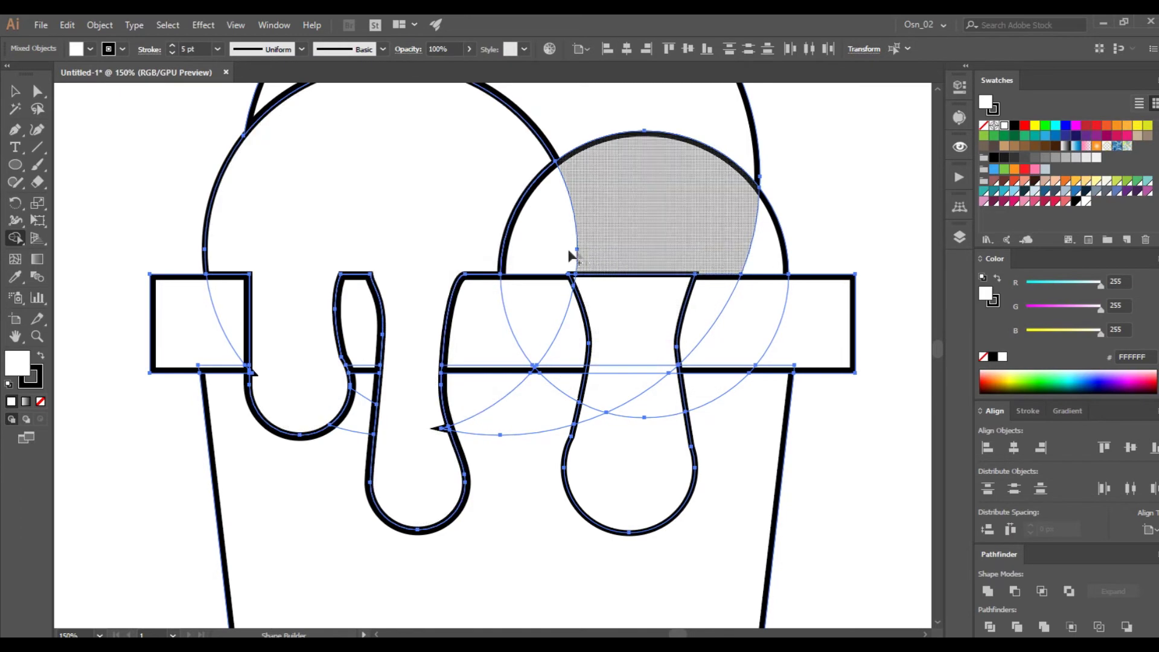
left_click_drag(545, 253, 596, 441)
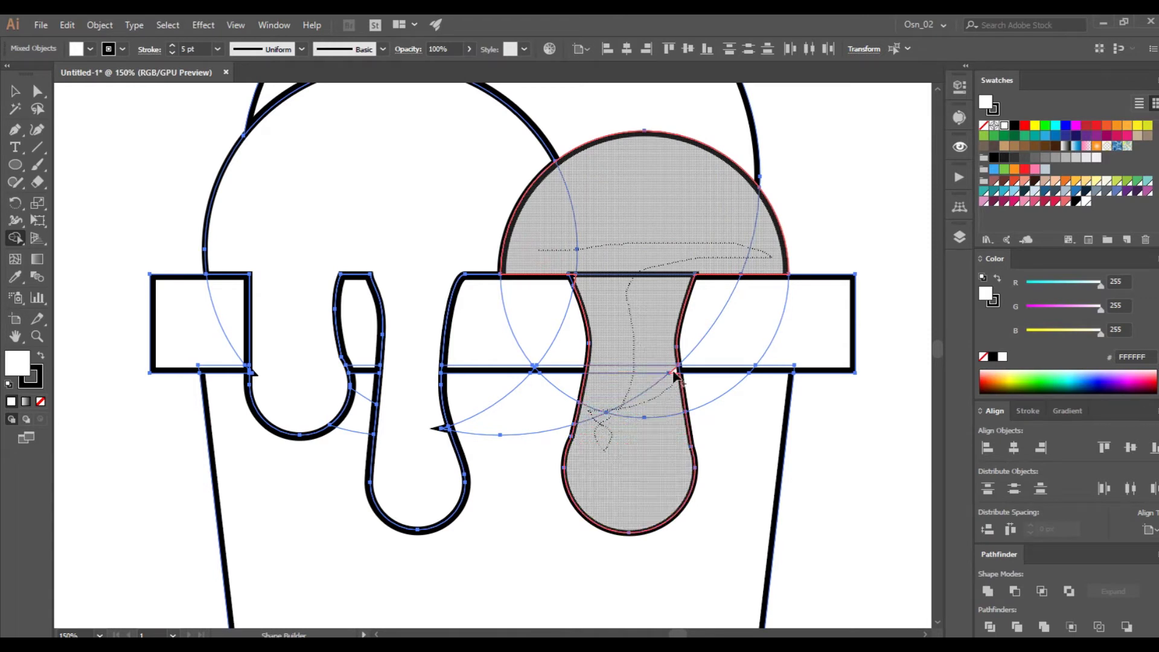
left_click_drag(674, 375, 652, 367)
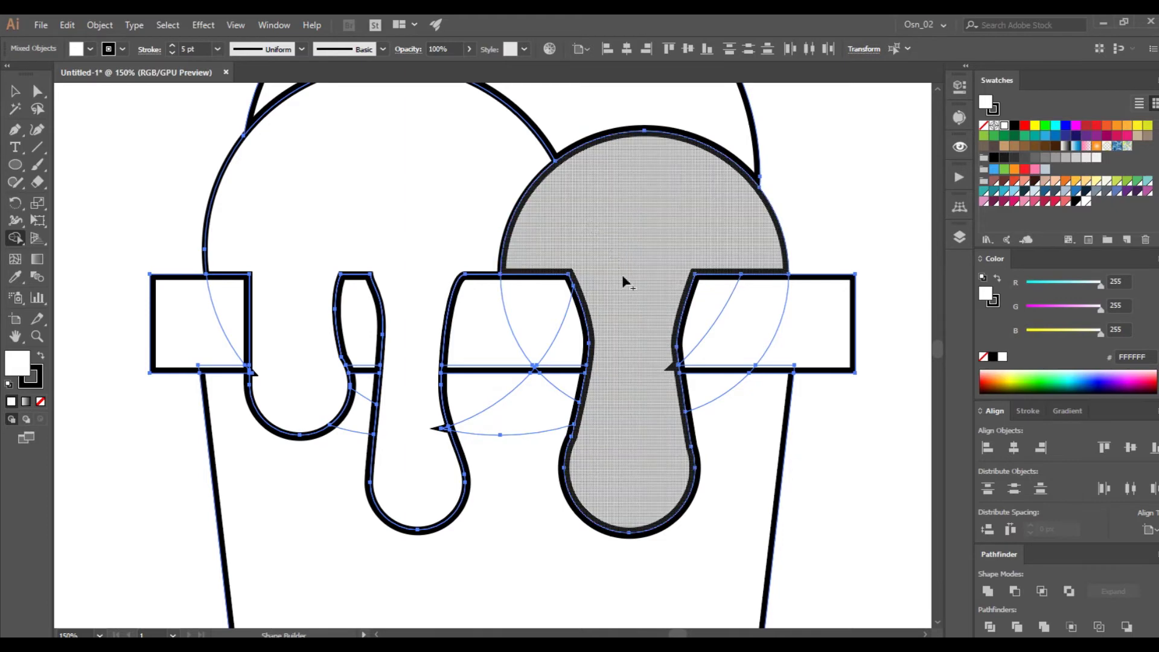
key("ctrl+minus")
key("ctrl+minus")
Set the whole right cup's stroke corners to Round Join
key("v")
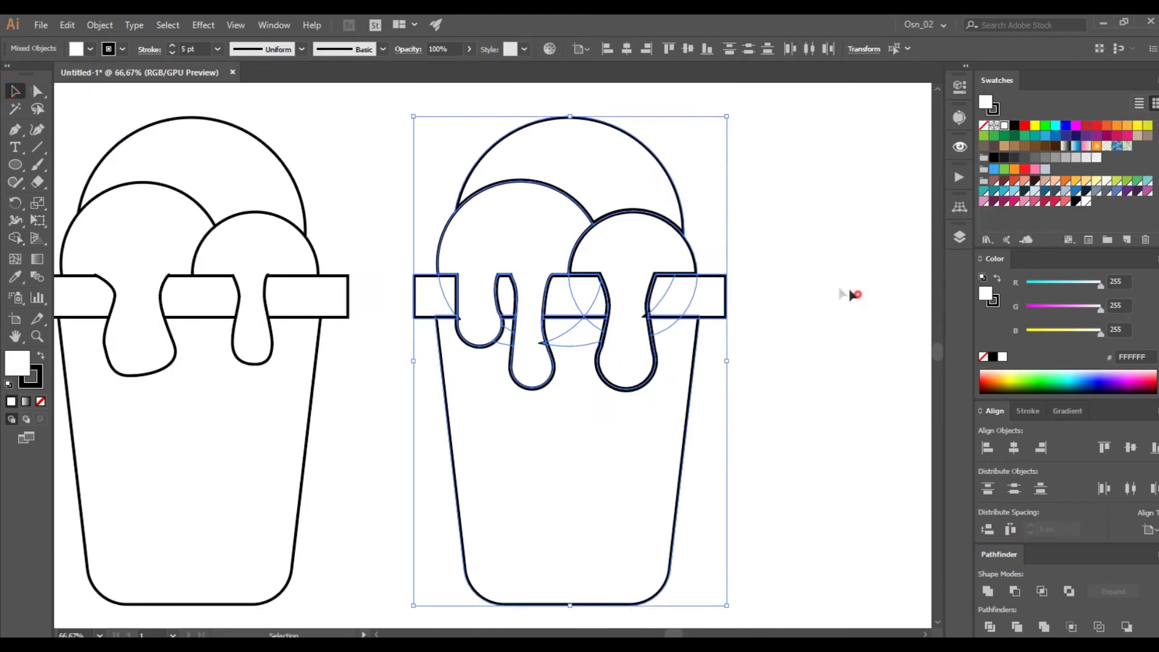
left_click(771, 306)
scroll(770, 306, "up", 1)
scroll(559, 262, "up", 2)
scroll(555, 269, "down", 2)
scroll(543, 266, "down", 2)
left_click_drag(616, 169, 397, 396)
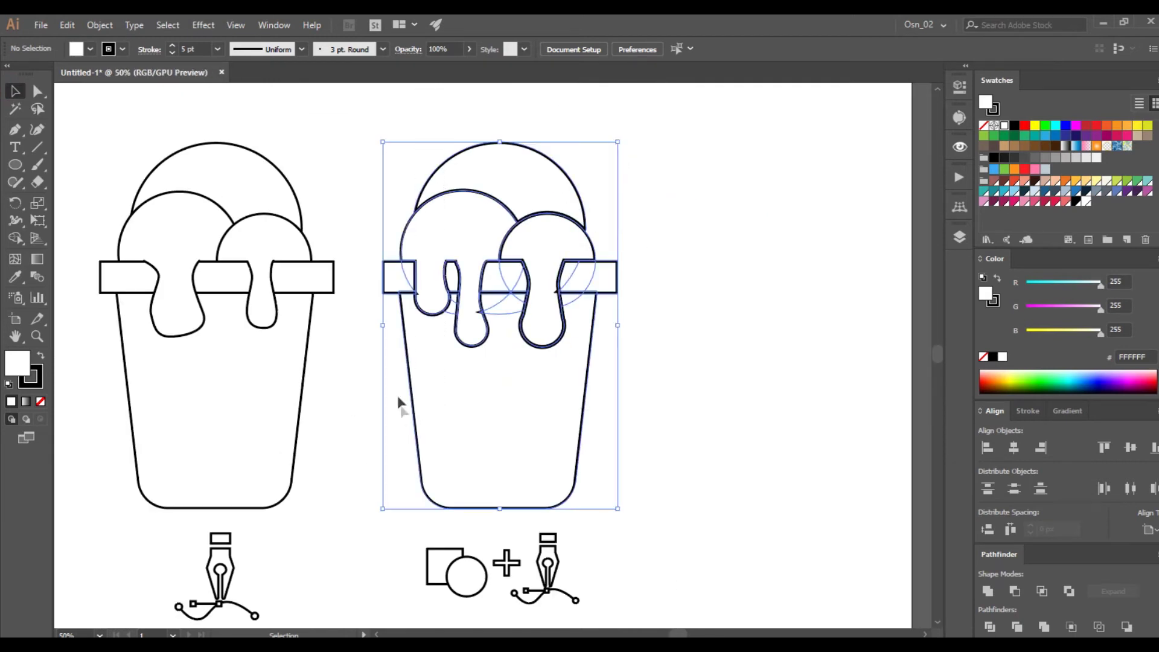
left_click(148, 51)
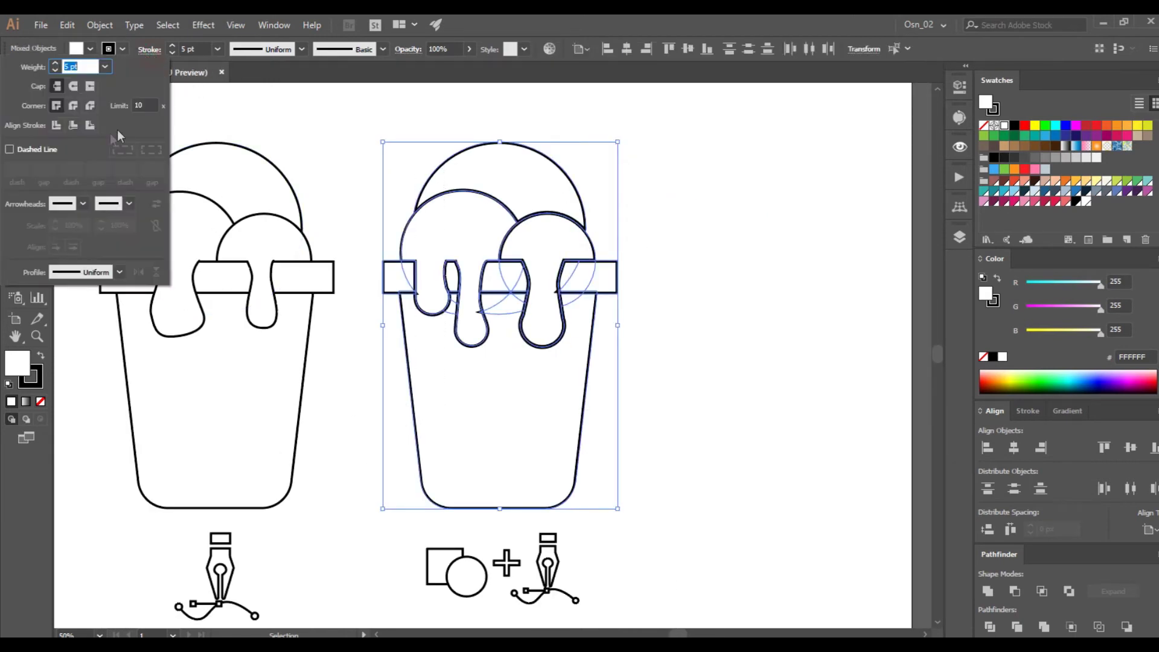
left_click(75, 106)
left_click(680, 291)
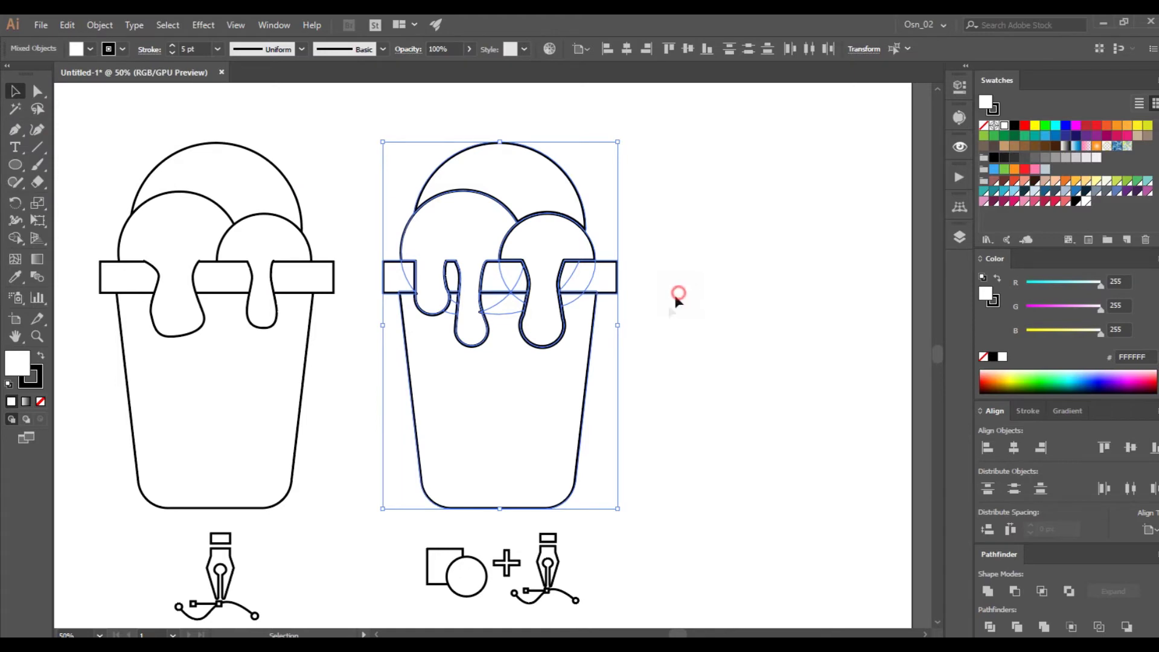
scroll(504, 323, "up", 4)
left_click(435, 283)
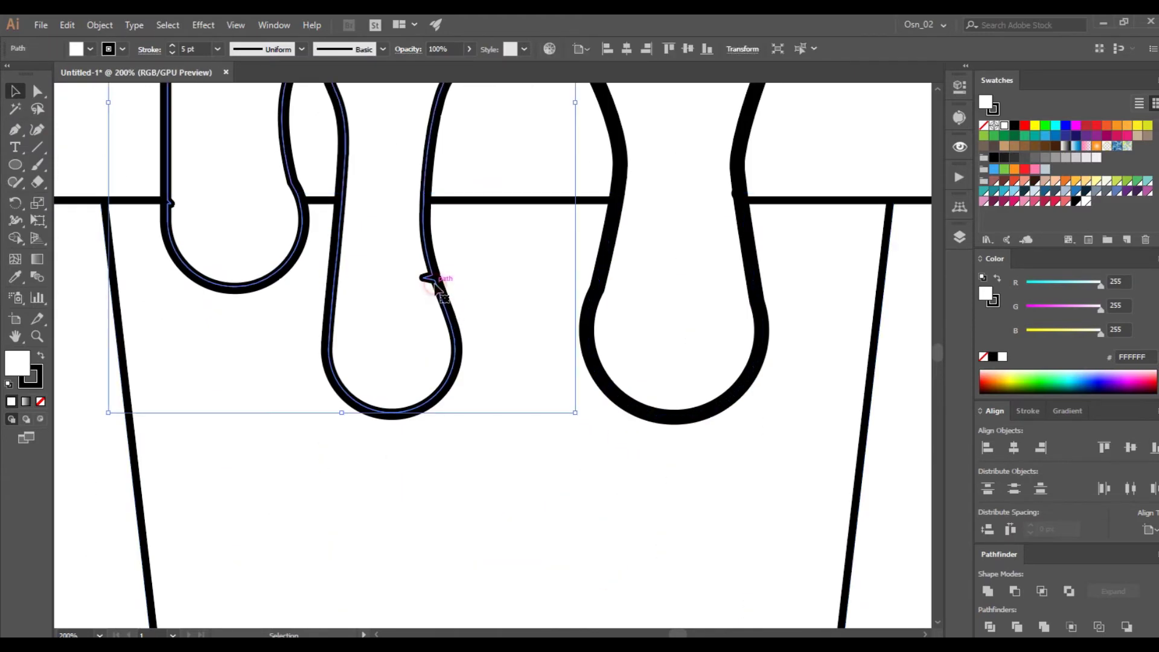
Merge the leftover notch into the middle drip with the Shape Builder tool
key("ctrl+a")
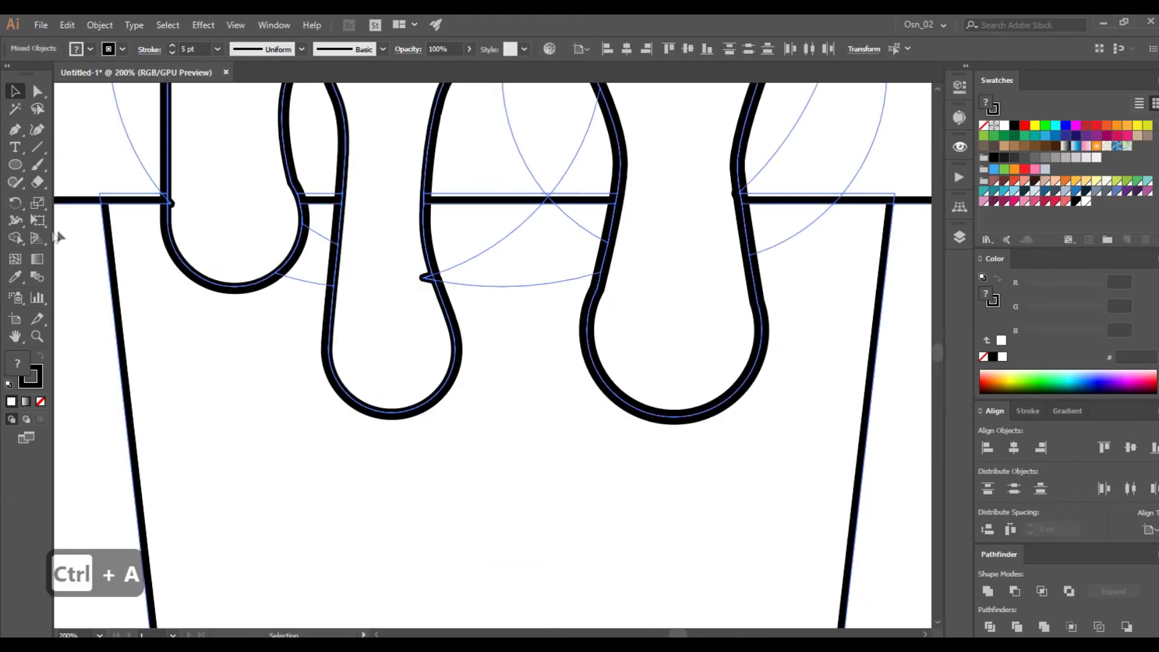
left_click(16, 237)
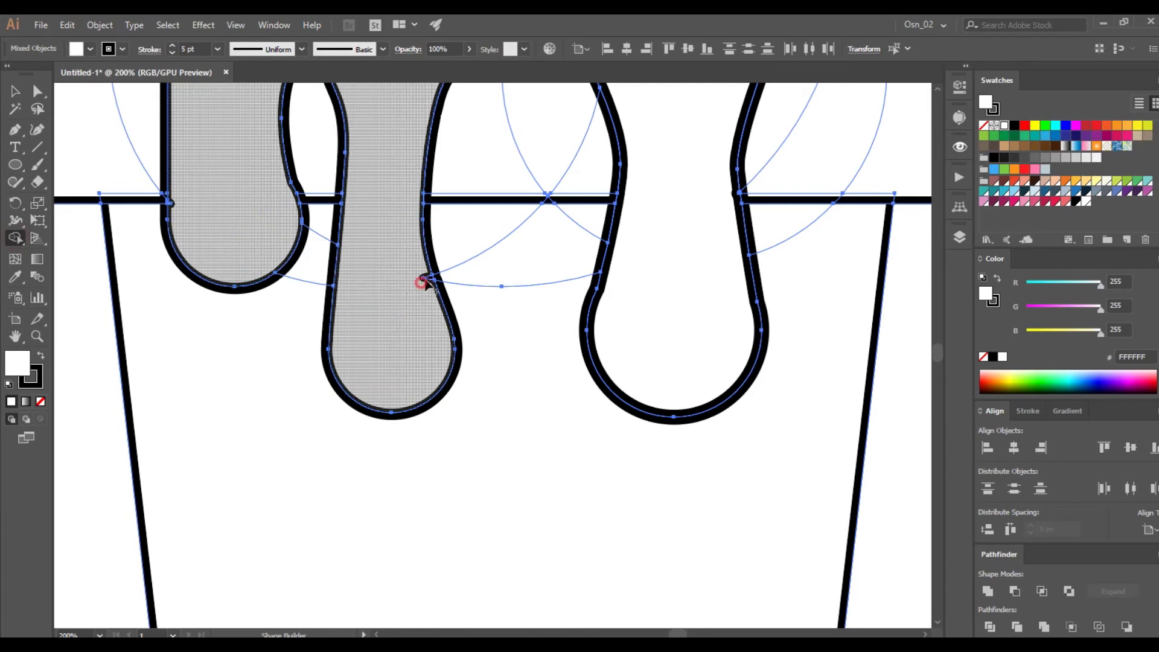
scroll(393, 292, "up", 3)
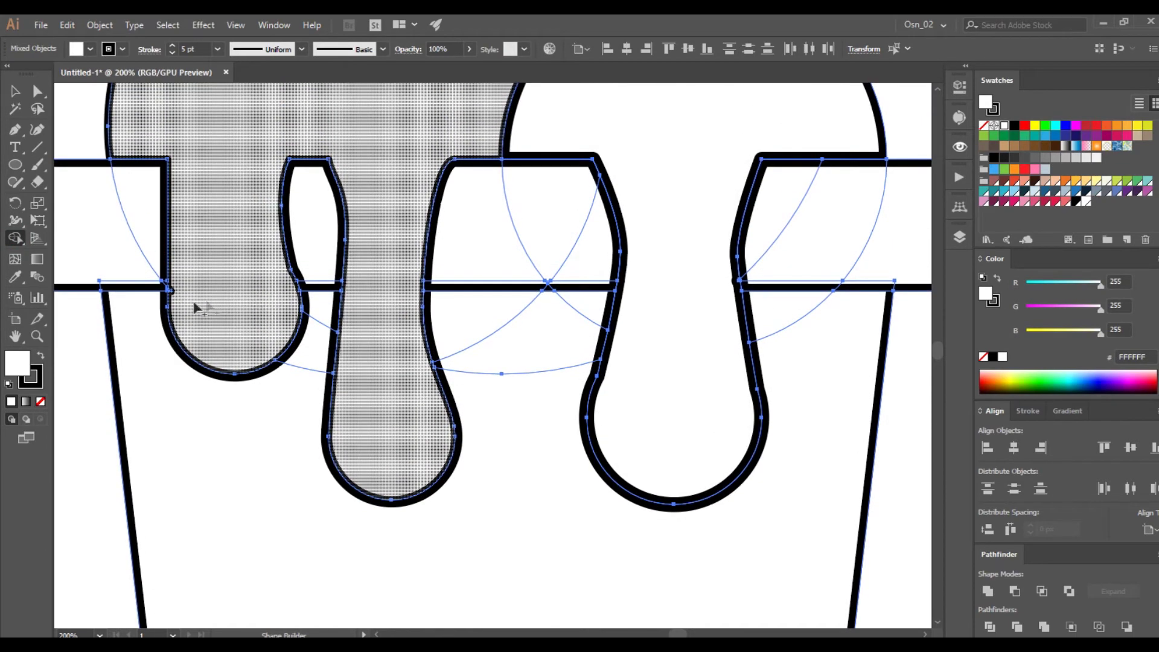
left_click(179, 301)
scroll(246, 331, "down", 1)
scroll(246, 331, "down", 2)
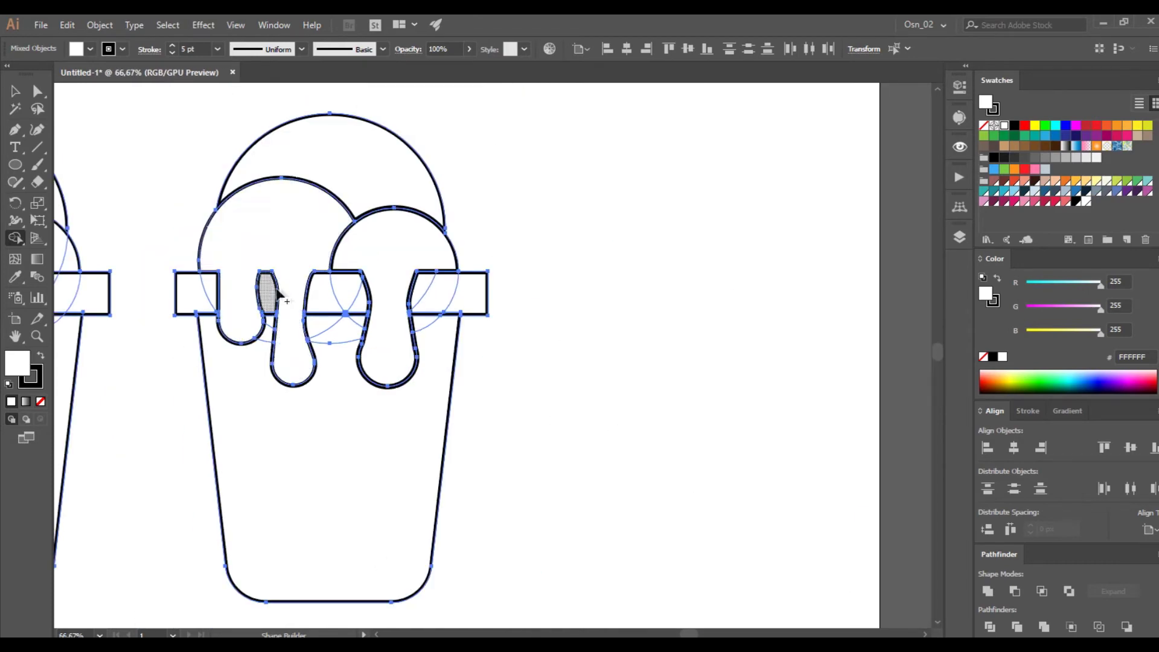
Select the drip shape group, then deselect it for anchor-point editing
left_click(16, 92)
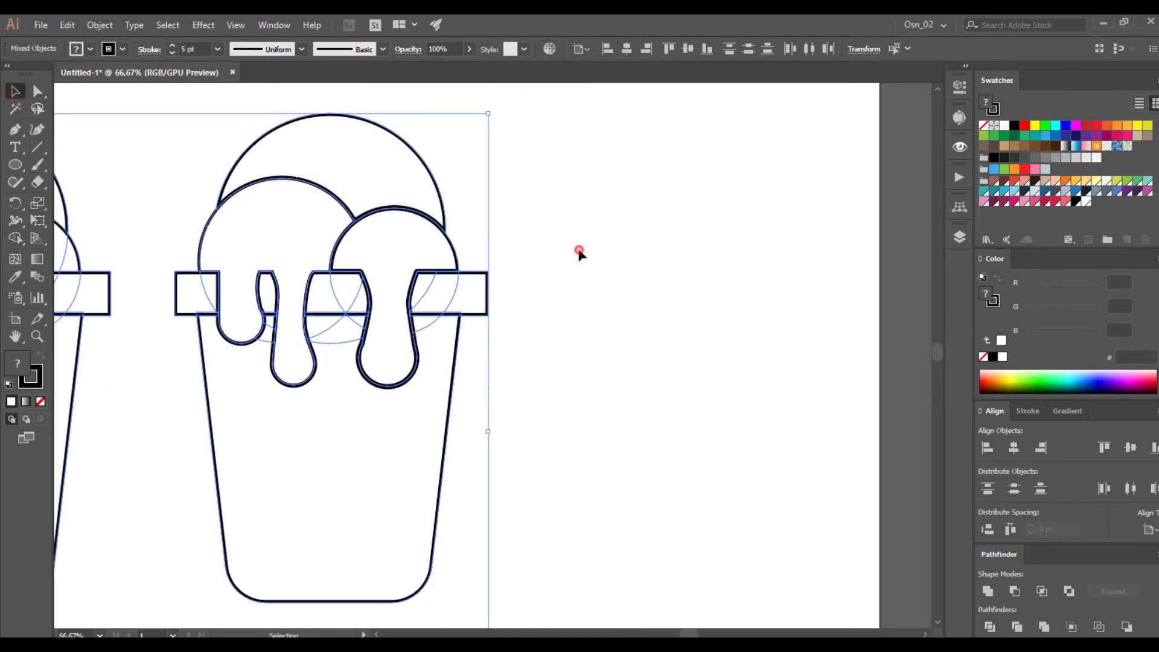
left_click(576, 257)
scroll(571, 270, "up", 1)
scroll(572, 275, "up", 1)
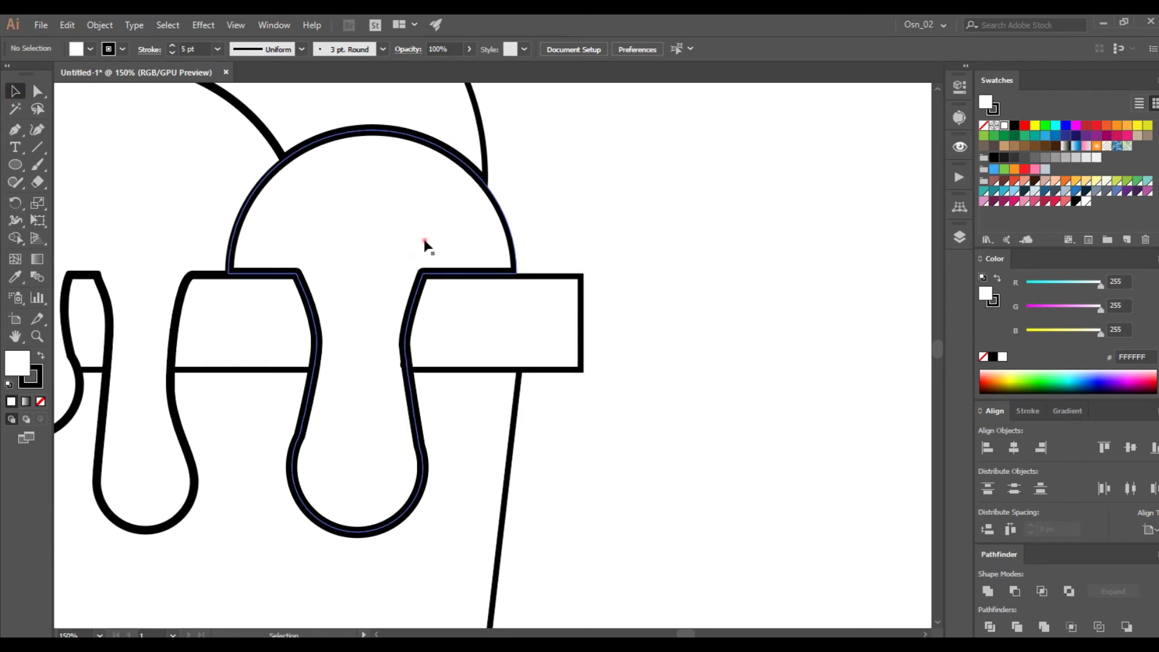
left_click(425, 247)
scroll(483, 246, "left", 2)
scroll(519, 243, "left", 2)
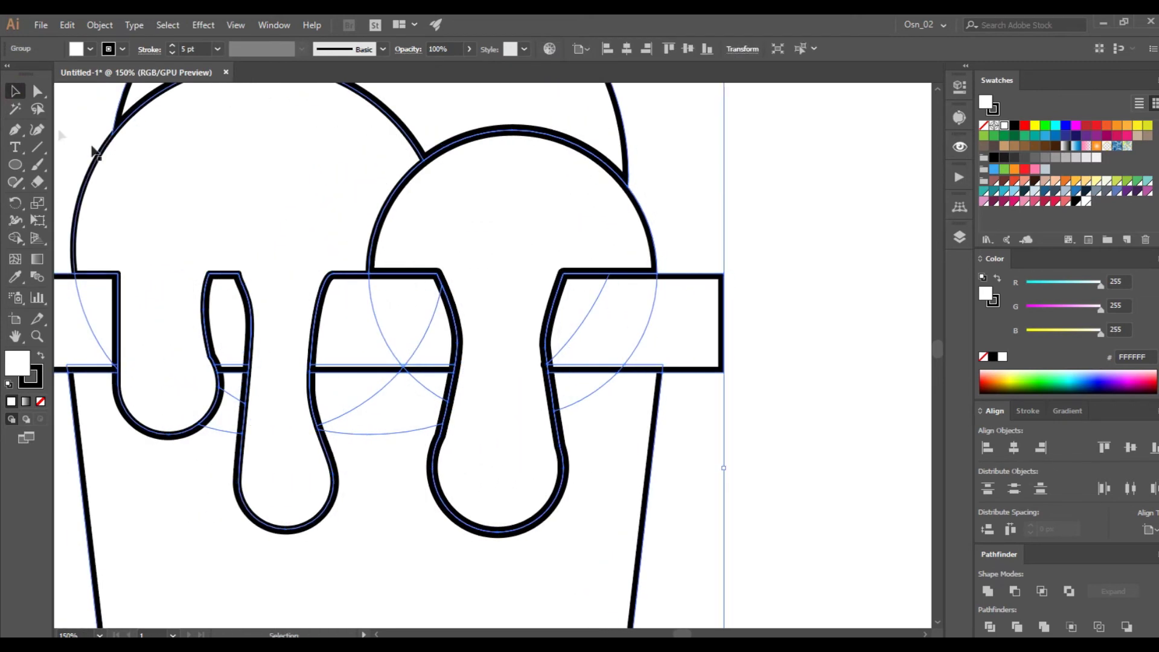
left_click(38, 94)
left_click(831, 293)
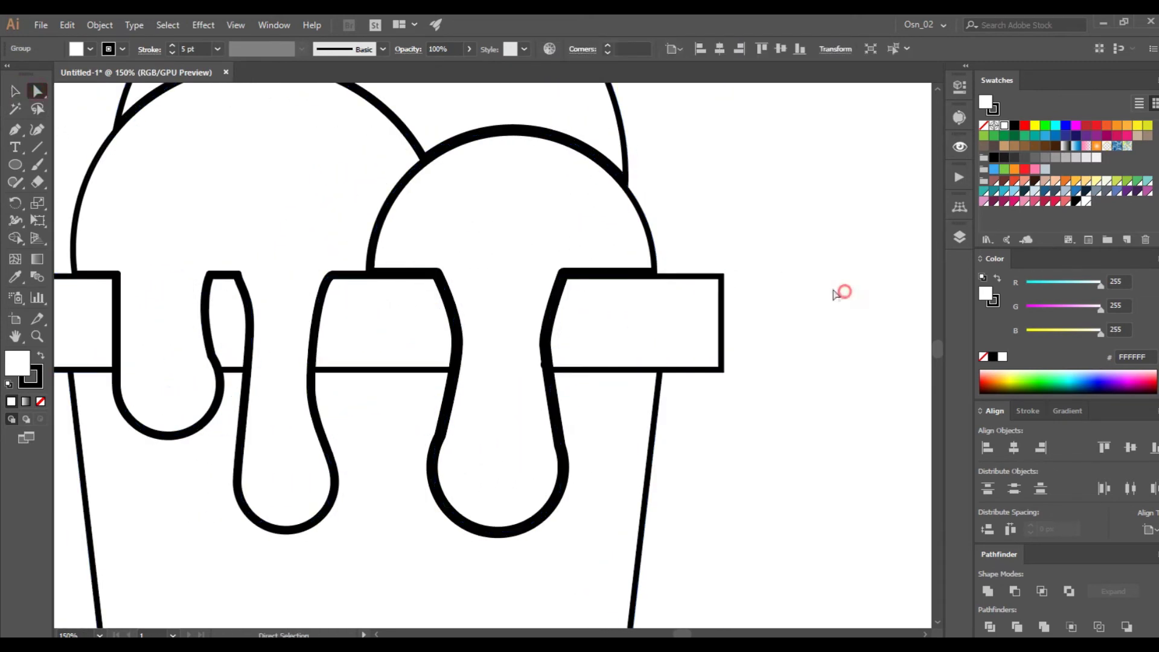
Round the top corners of the middle and right rim band pieces
left_click(563, 275)
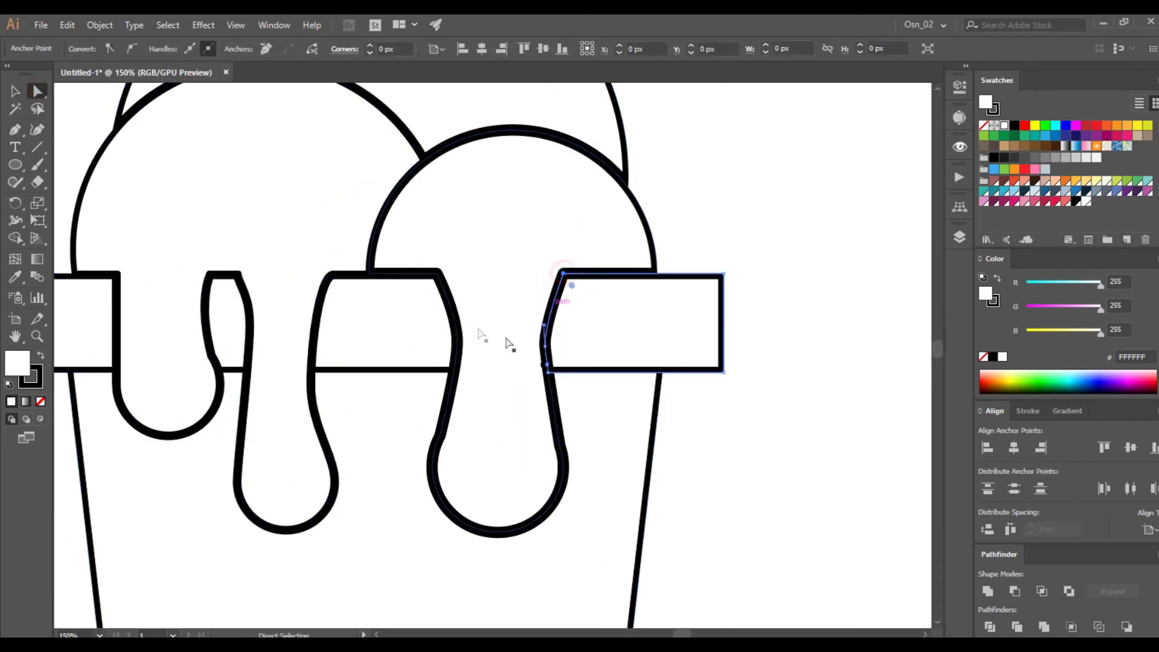
left_click(438, 277, "shift")
left_click_drag(425, 292, 405, 312)
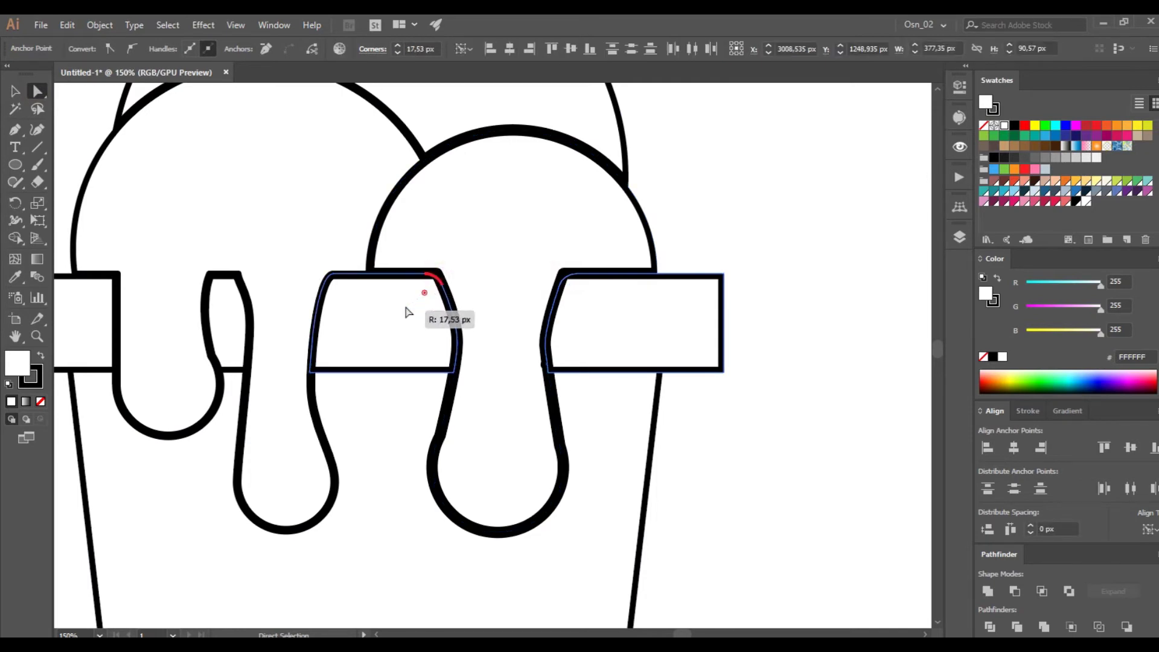
scroll(423, 266, "left", 3)
scroll(458, 278, "left", 3)
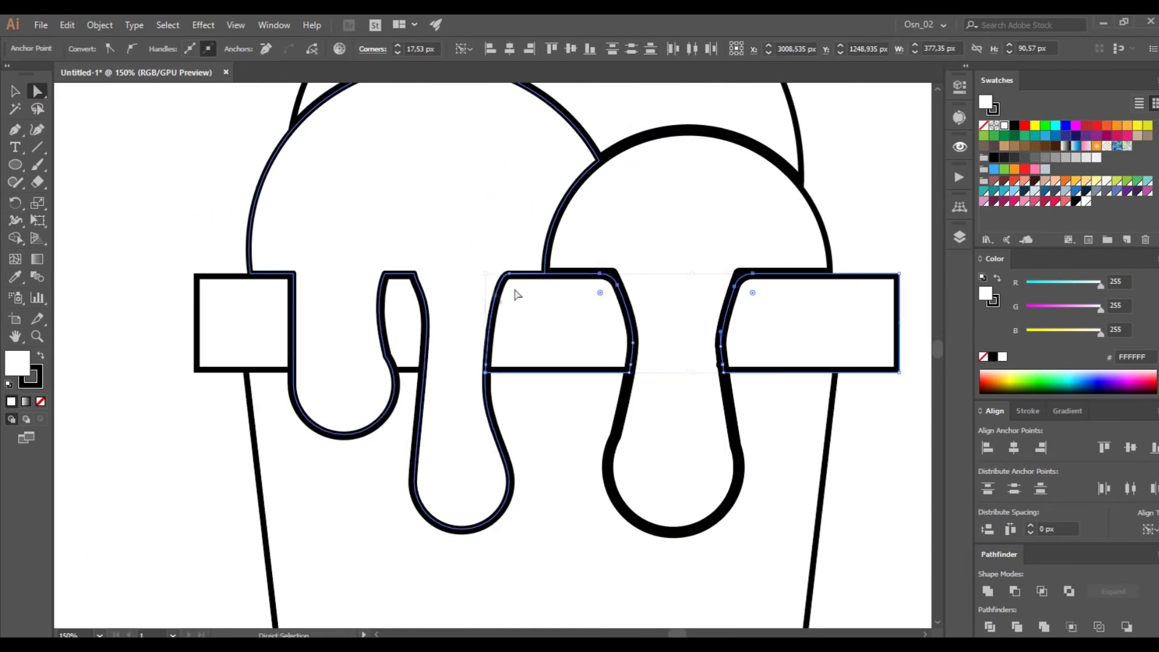
Round the left drip's top corners and the drip-to-band corner, about 24.68 px
left_click_drag(512, 279, 414, 274)
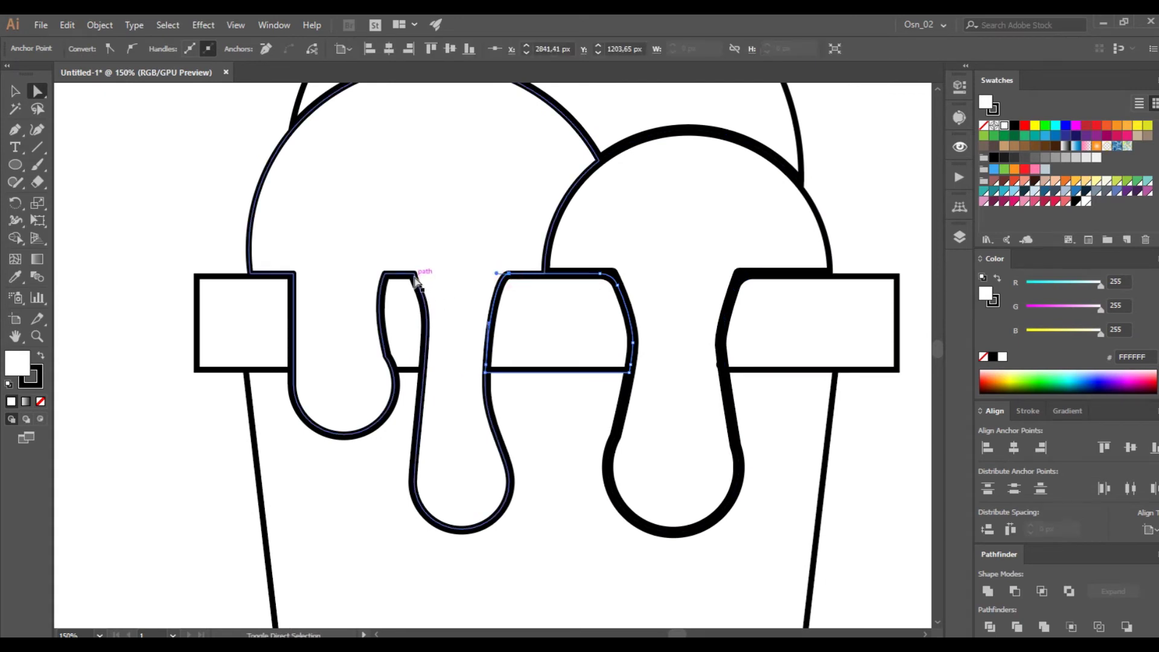
left_click(385, 277)
left_click_drag(400, 293, 400, 340)
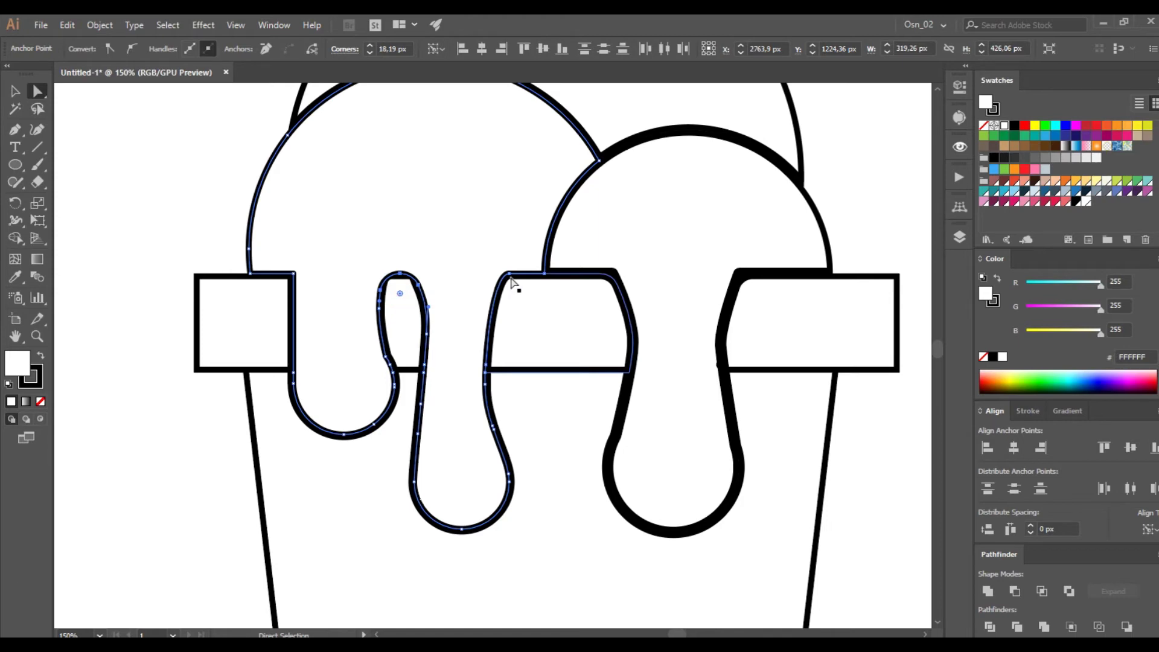
left_click_drag(505, 268, 518, 291)
scroll(506, 296, "up", 5)
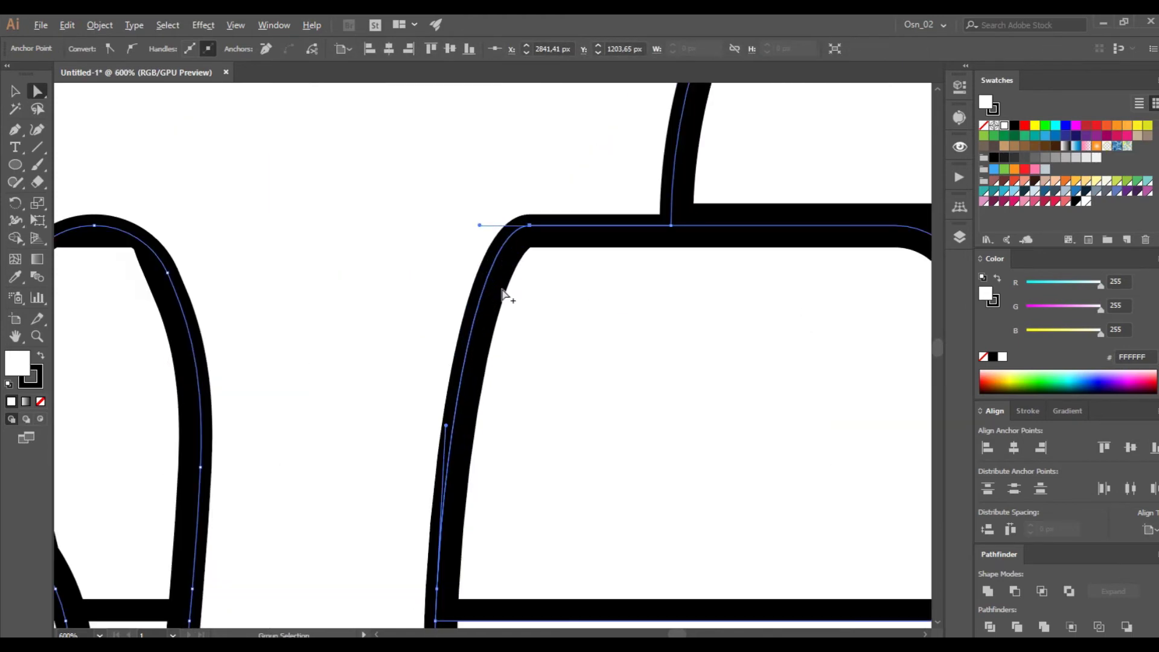
scroll(324, 329, "down", 5)
left_click_drag(331, 295, 293, 329)
left_click(14, 91)
left_click(93, 155)
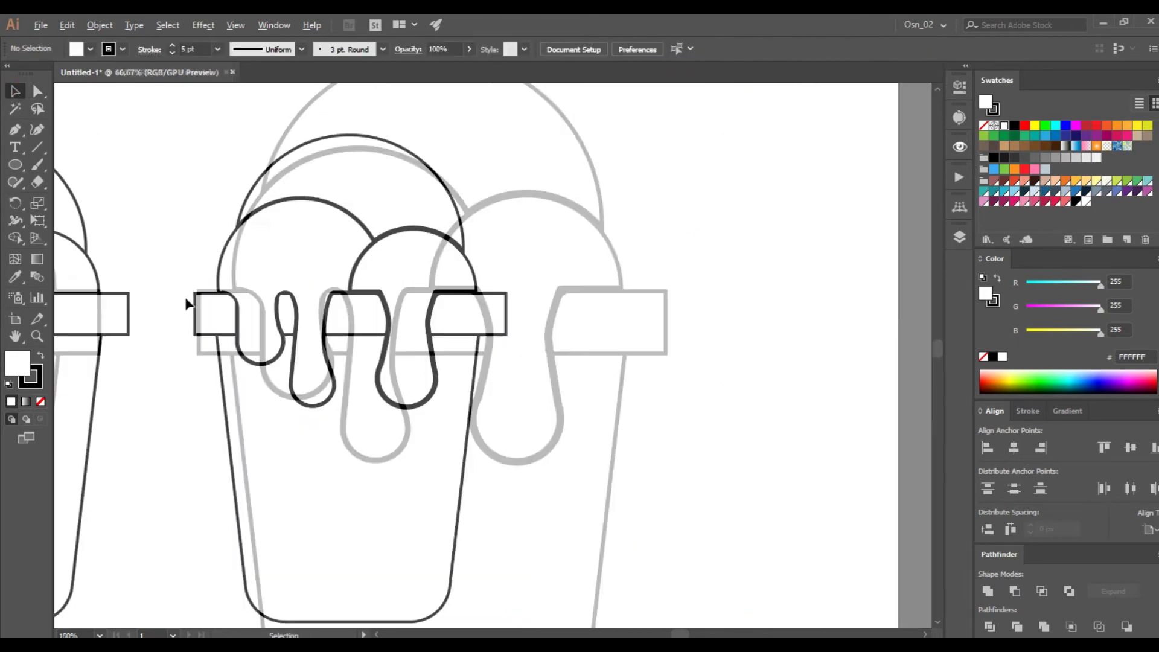
Select the third ice cream cup group
scroll(189, 305, "down", 5)
scroll(314, 330, "left", 2)
scroll(314, 330, "left", 3)
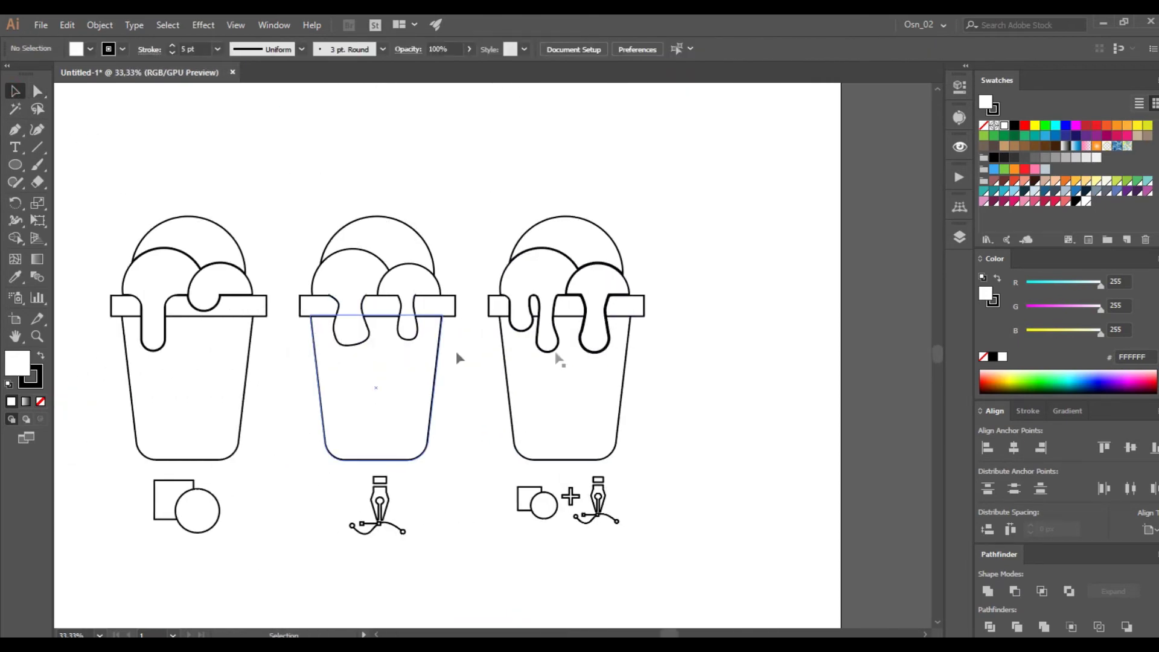
scroll(689, 333, "down", 1)
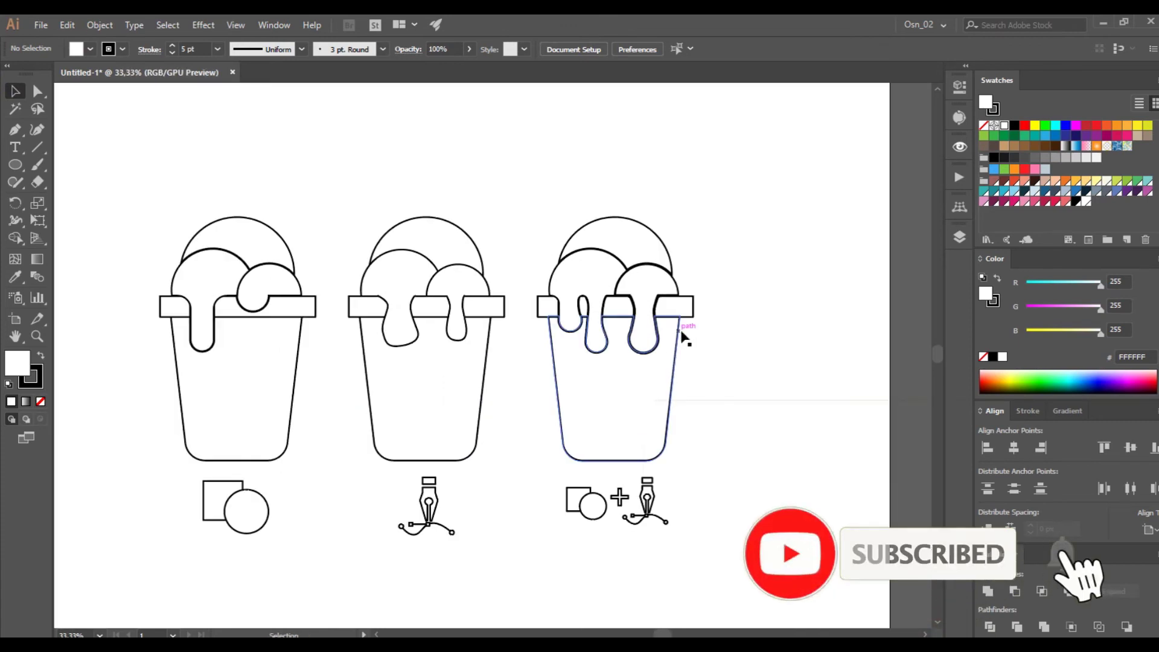
scroll(761, 426, "up", 1)
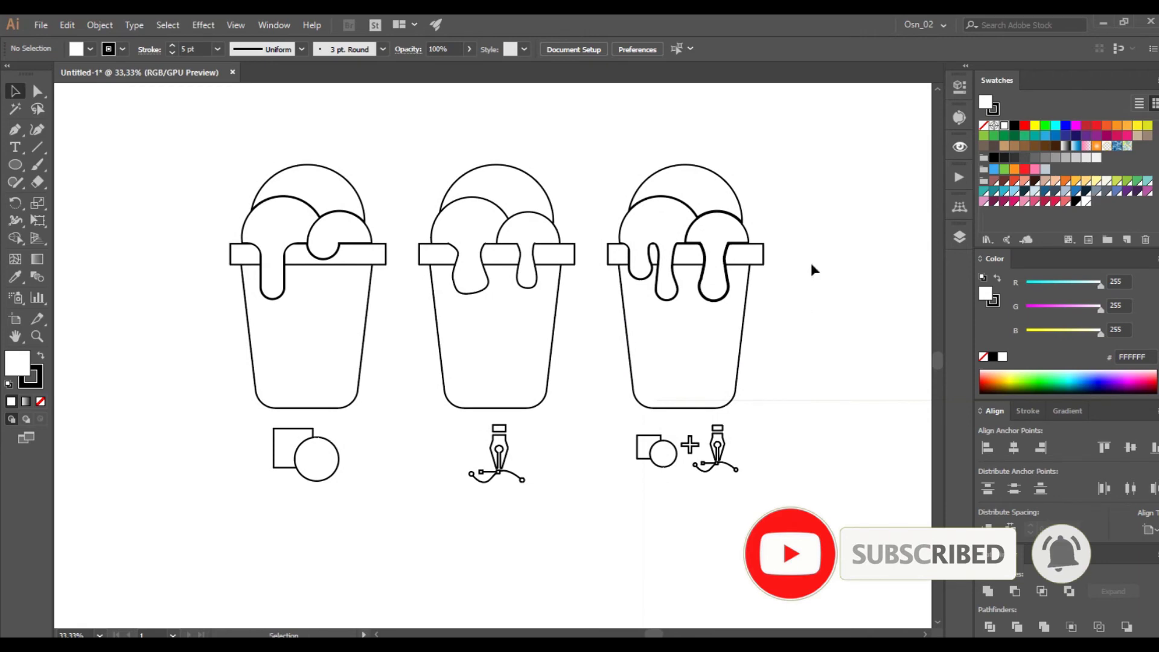
left_click(725, 232)
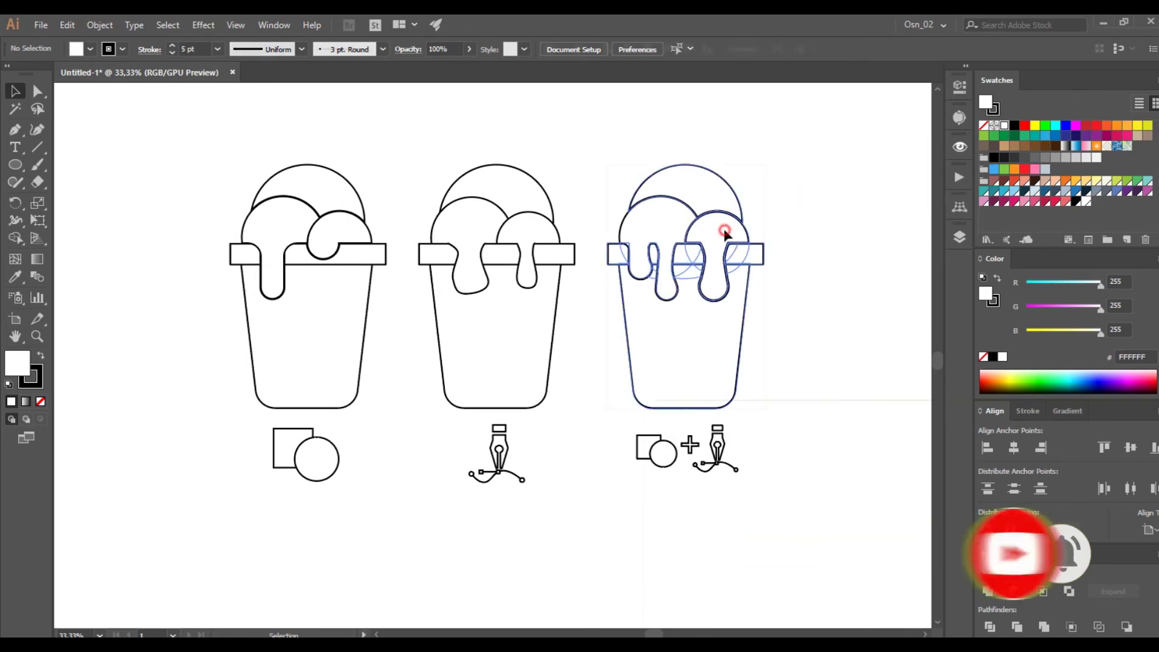
scroll(726, 234, "up", 5)
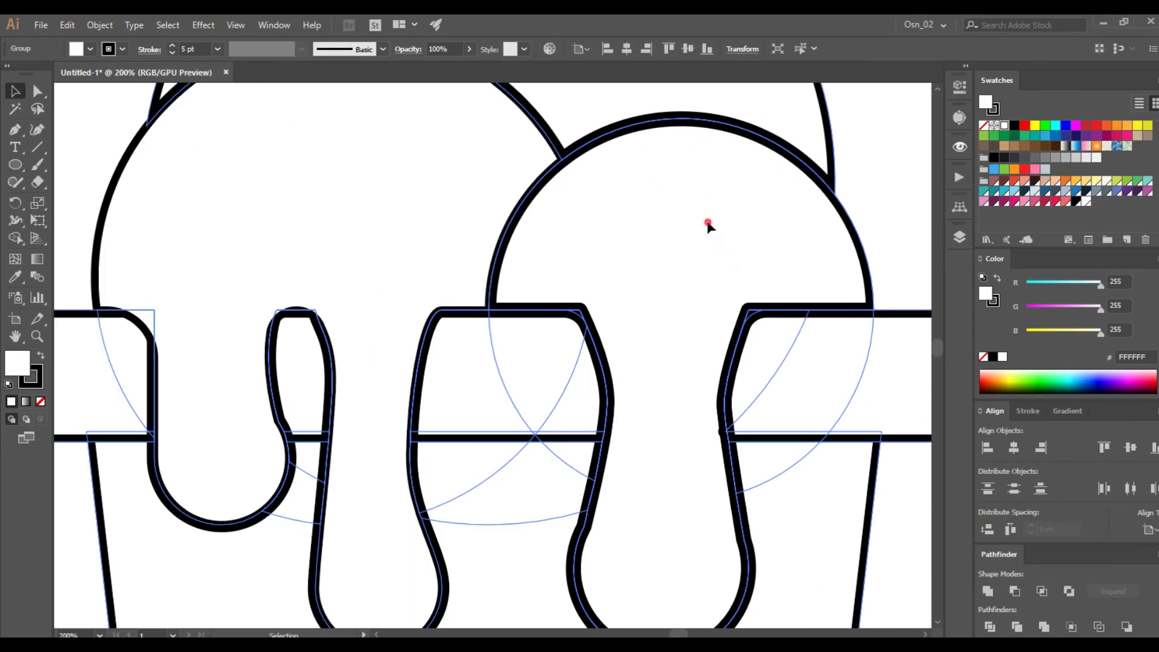
In isolation mode, nudge the third cup's large back dome down with Shift+Down
double_click(700, 211)
scroll(712, 201, "up", 2)
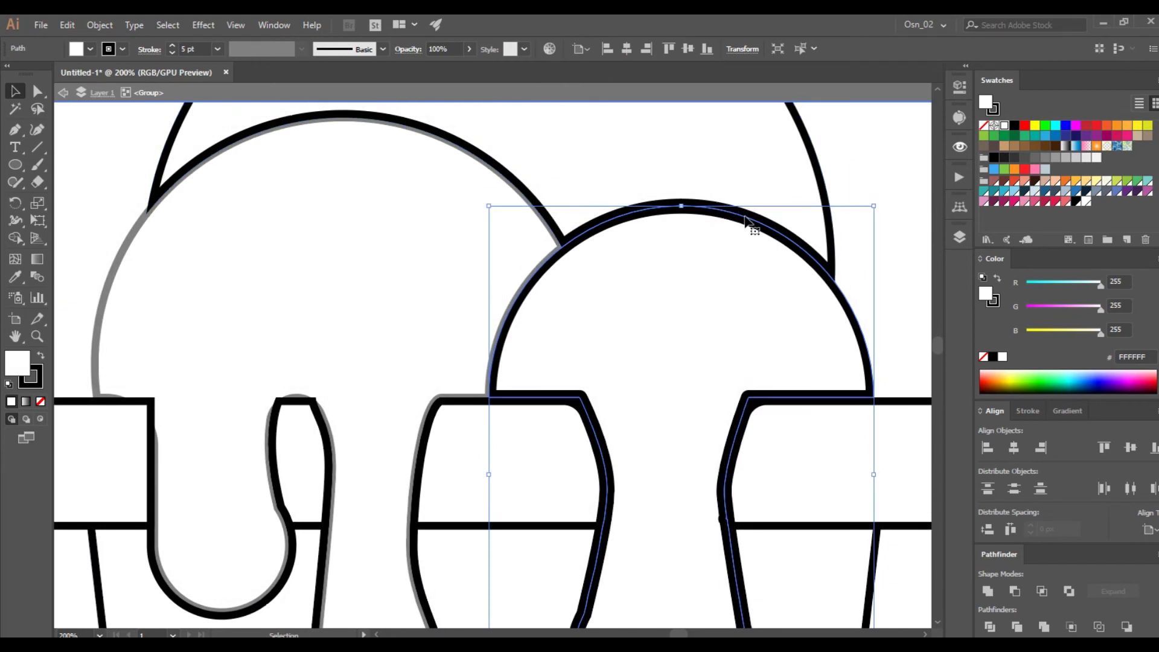
left_click(853, 161)
left_click(783, 164)
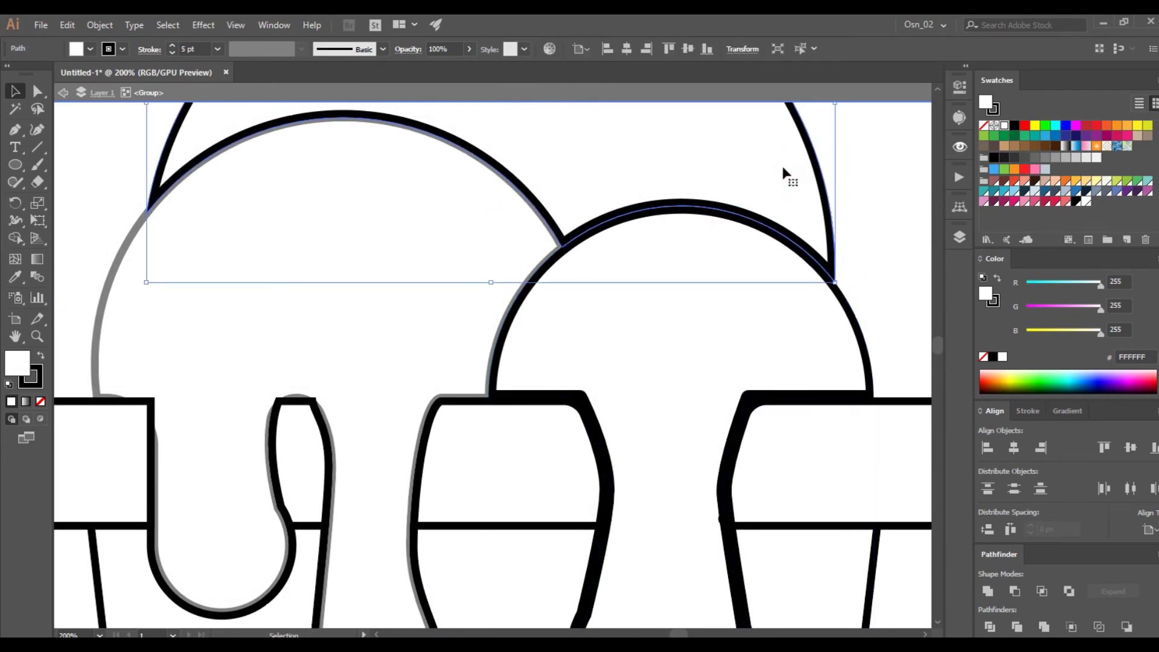
key("shift+Down")
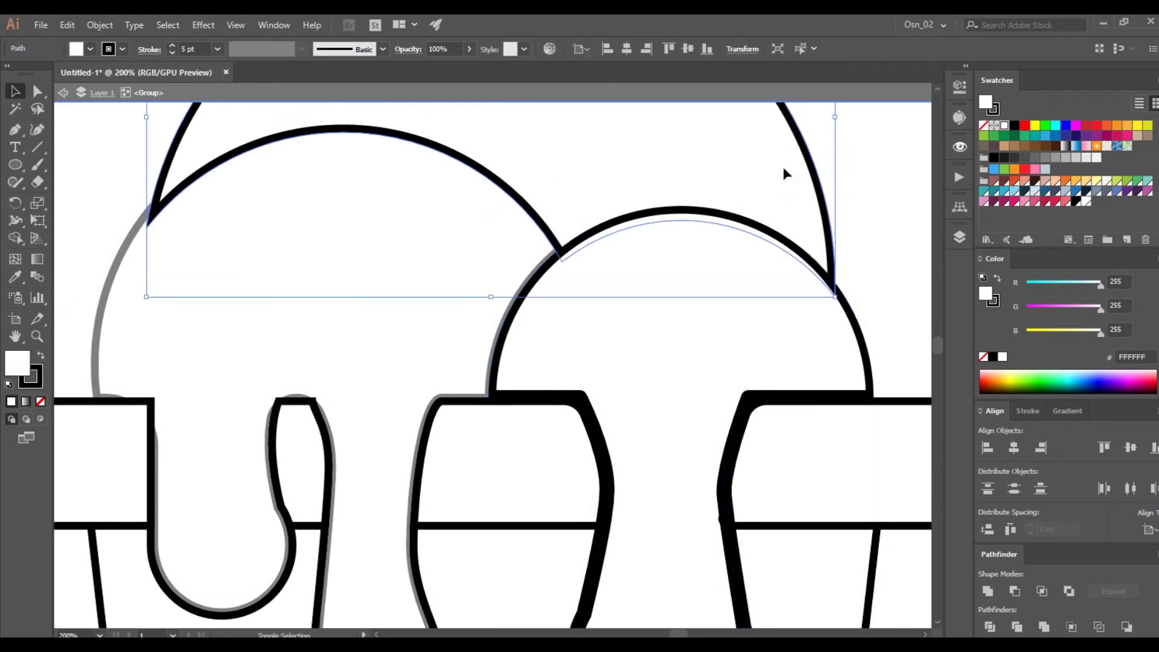
double_click(877, 241)
scroll(860, 255, "down", 4)
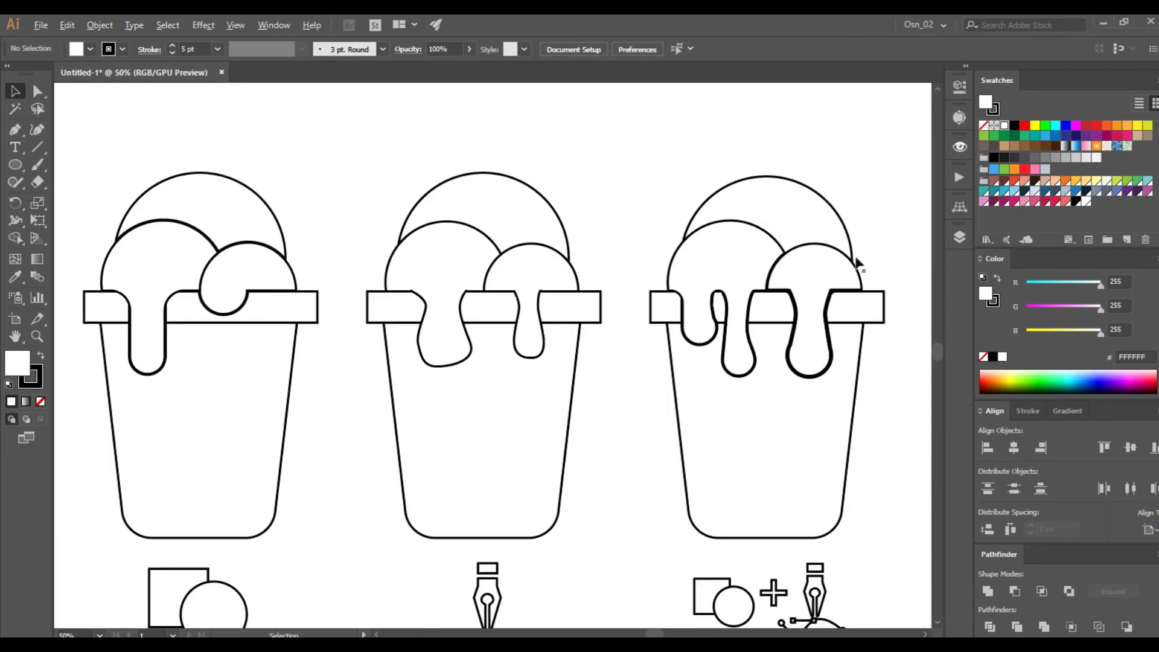
scroll(857, 272, "right", 2)
scroll(841, 276, "down", 2)
scroll(840, 271, "right", 2)
mouse_move(788, 200)
left_mouse_down()
mouse_move(291, 375)
mouse_move(302, 343)
left_mouse_up()
scroll(301, 343, "right", 2)
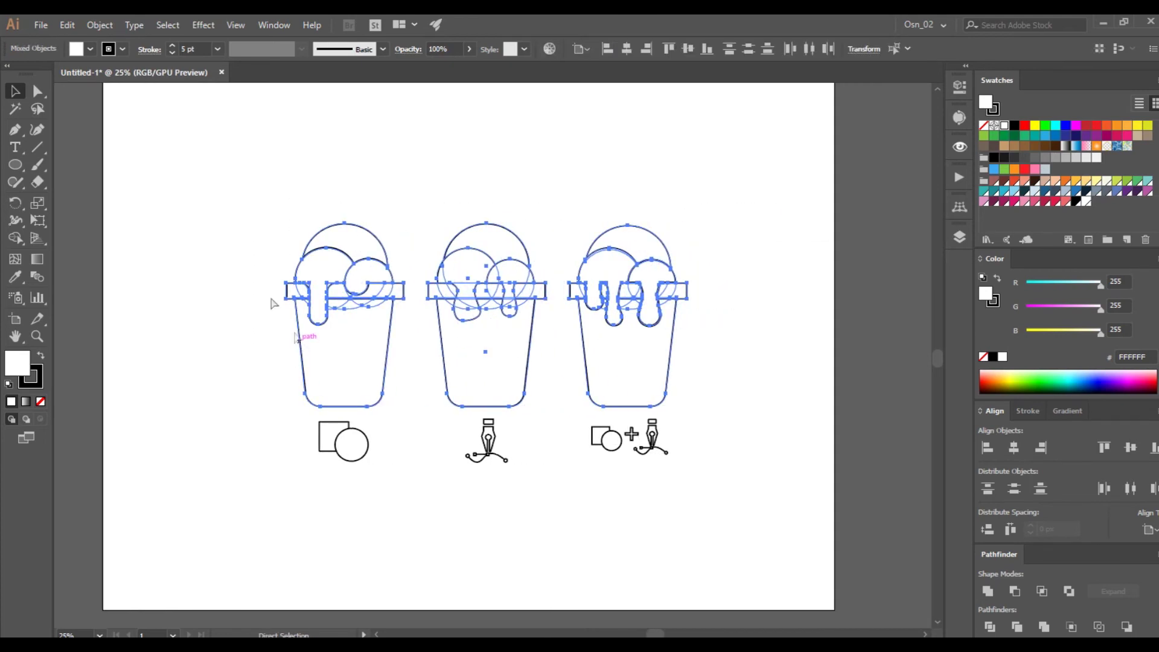
left_click(149, 49)
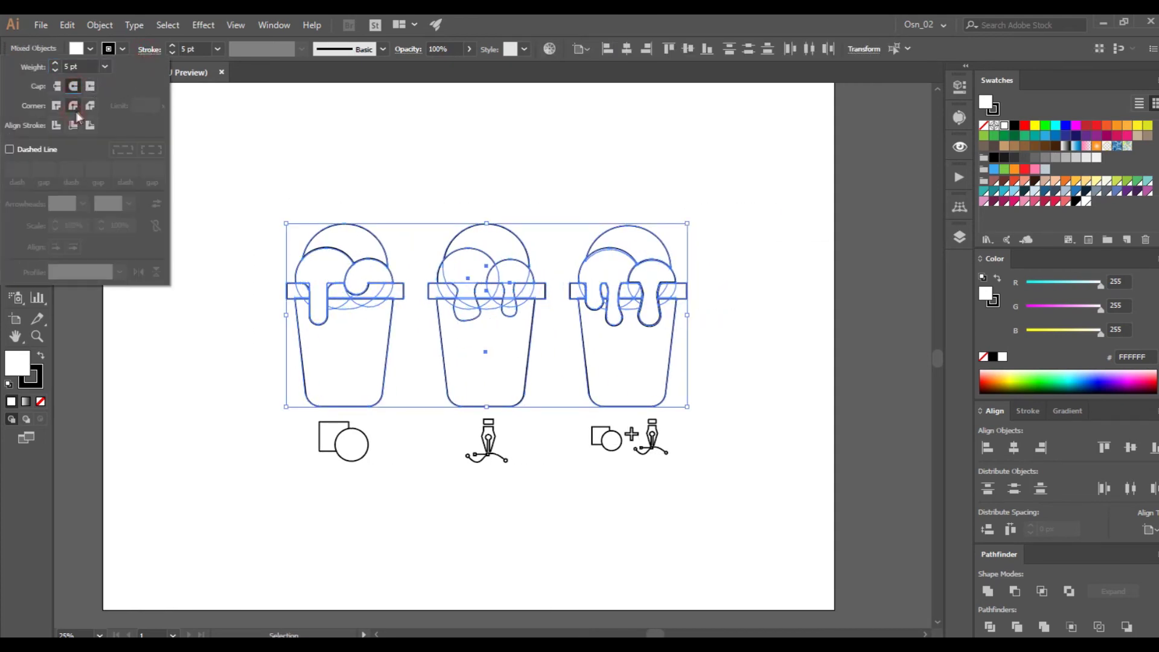
left_click(279, 122)
key("ctrl+equal")
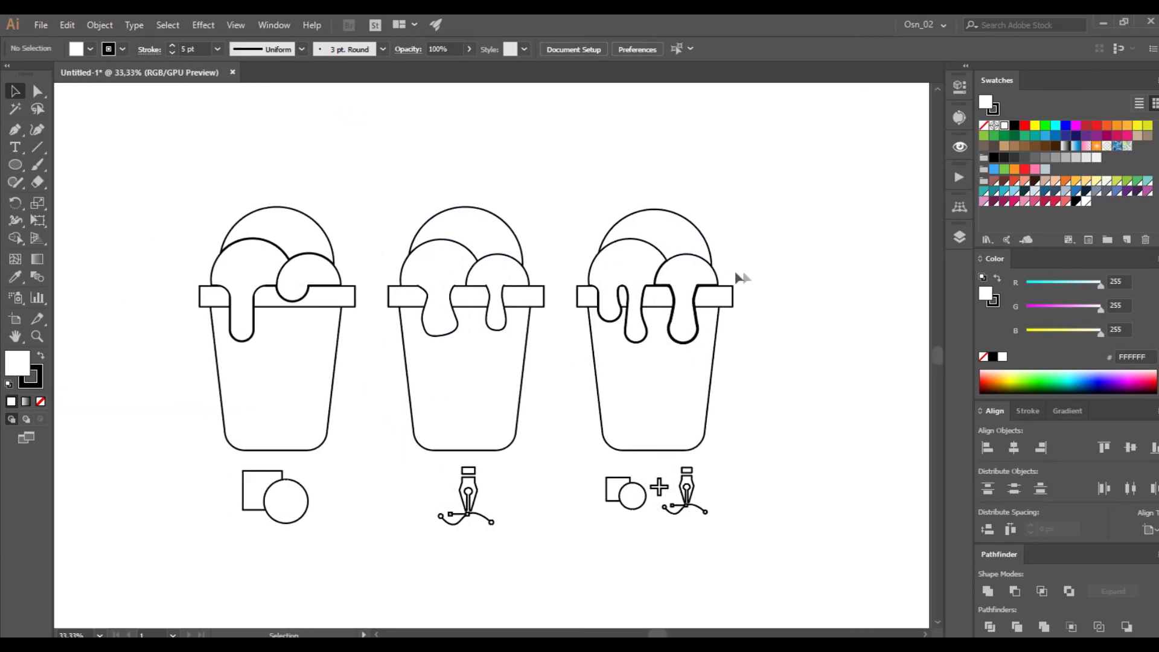
Fill the right scoops of all three cups blue
left_click(694, 259)
left_click(121, 117)
left_click(35, 93)
left_click(680, 266)
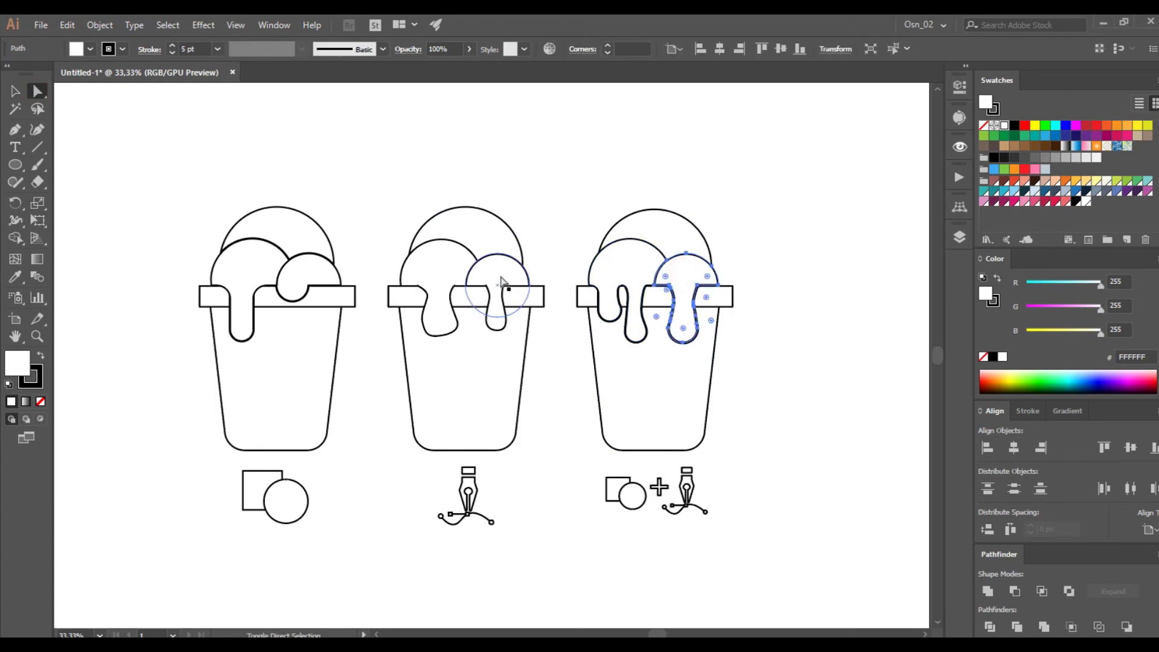
left_click(501, 280, "shift")
left_click(319, 276, "shift")
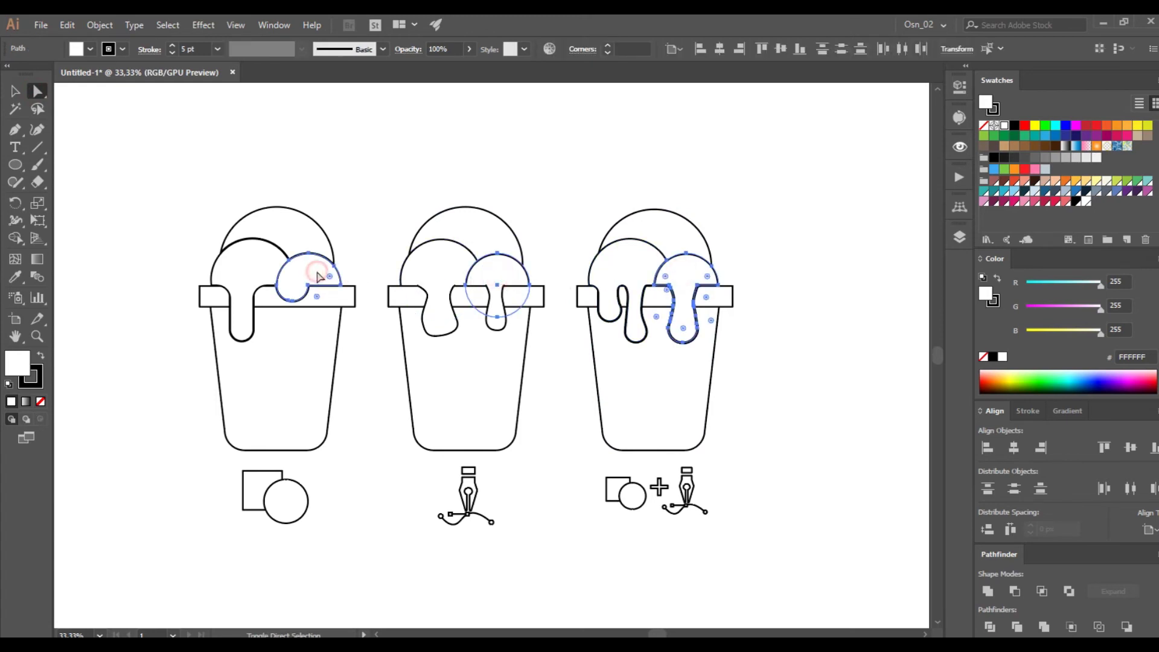
left_click(1005, 193)
Fill the left scoops of all three cups green
left_click(622, 277)
left_click(415, 273, "shift")
left_click(265, 263, "shift")
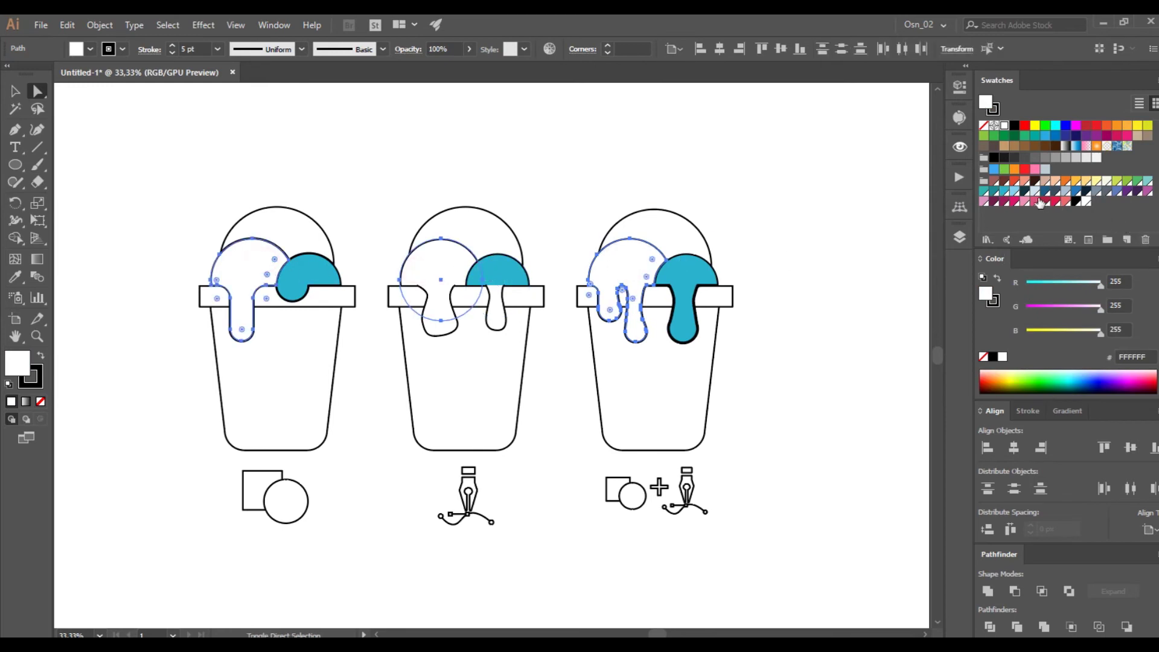
left_click(1129, 184)
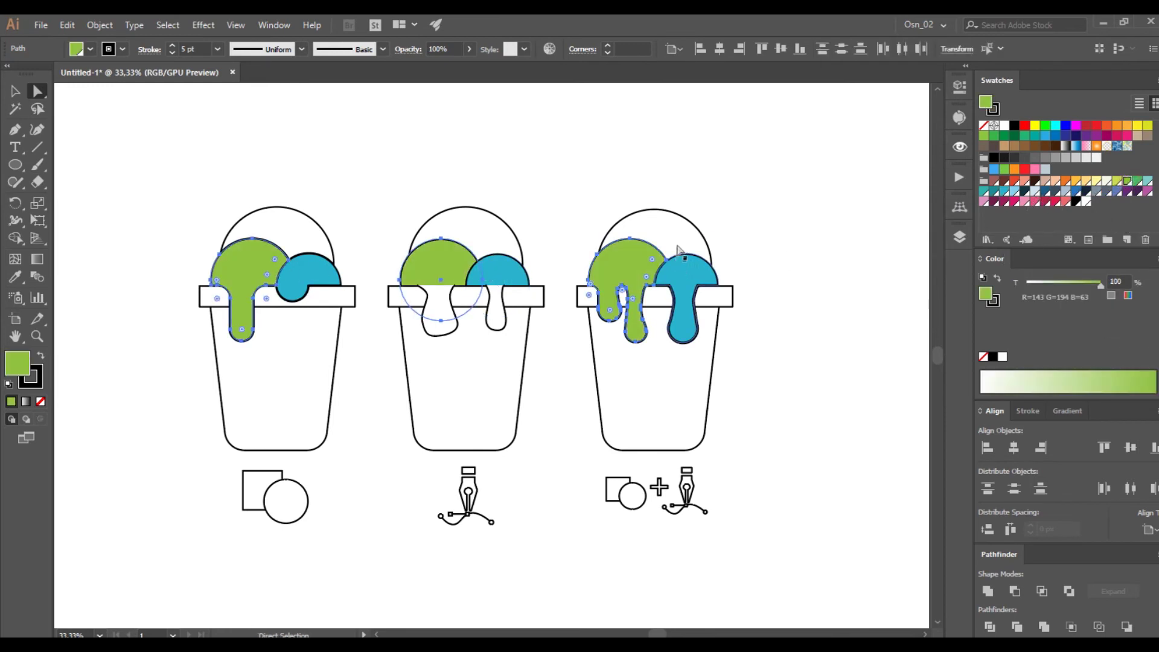
Fill the three large back domes red
left_click(676, 239)
left_click(481, 227, "shift")
left_click(296, 234, "shift")
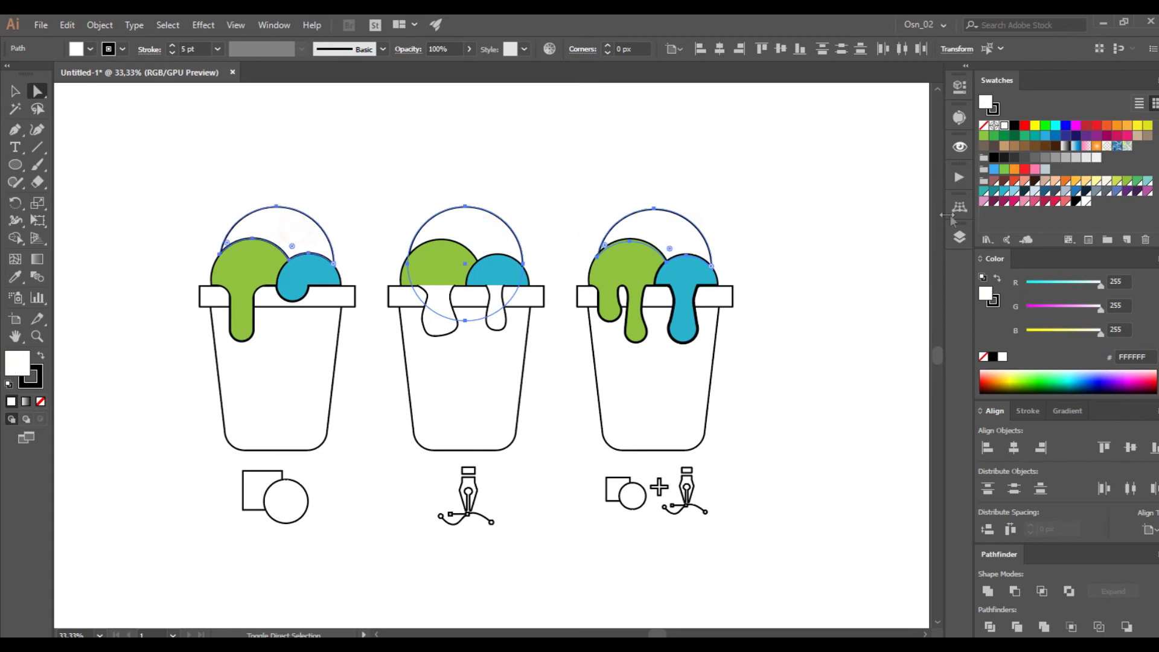
left_click(1057, 204)
Fill the third cup's body magenta
left_click(677, 382)
left_click(490, 392, "shift")
left_click(855, 384)
left_click(632, 394)
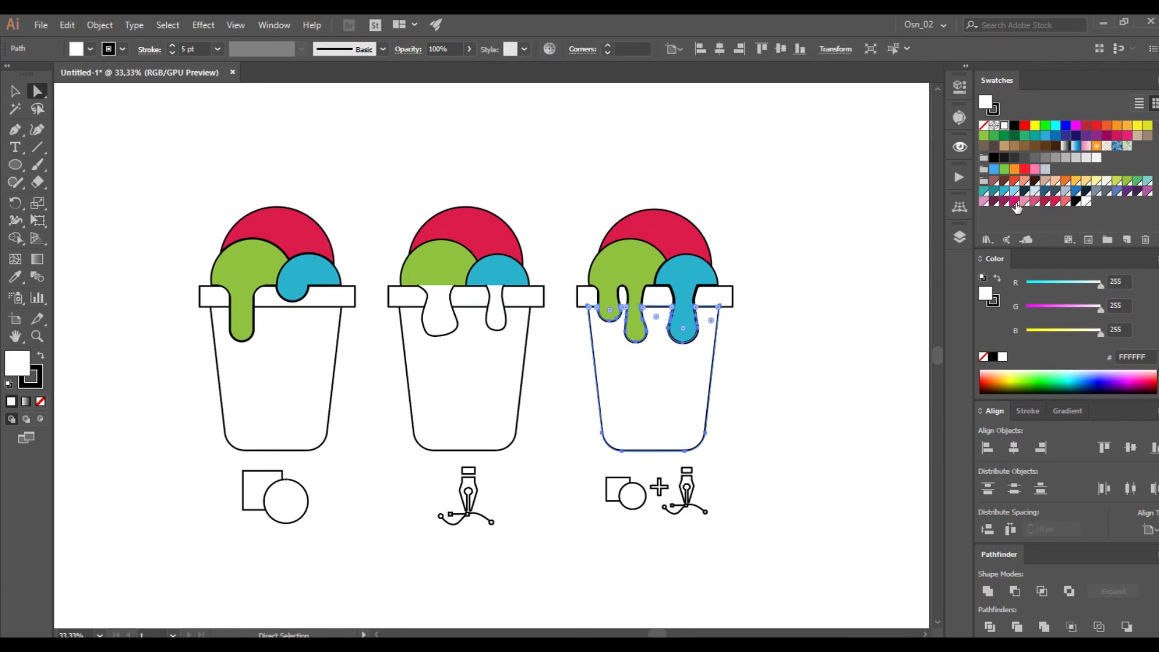
left_click(1017, 204)
Fill the middle cup's body light pink and the first cup's body teal
left_click(452, 372)
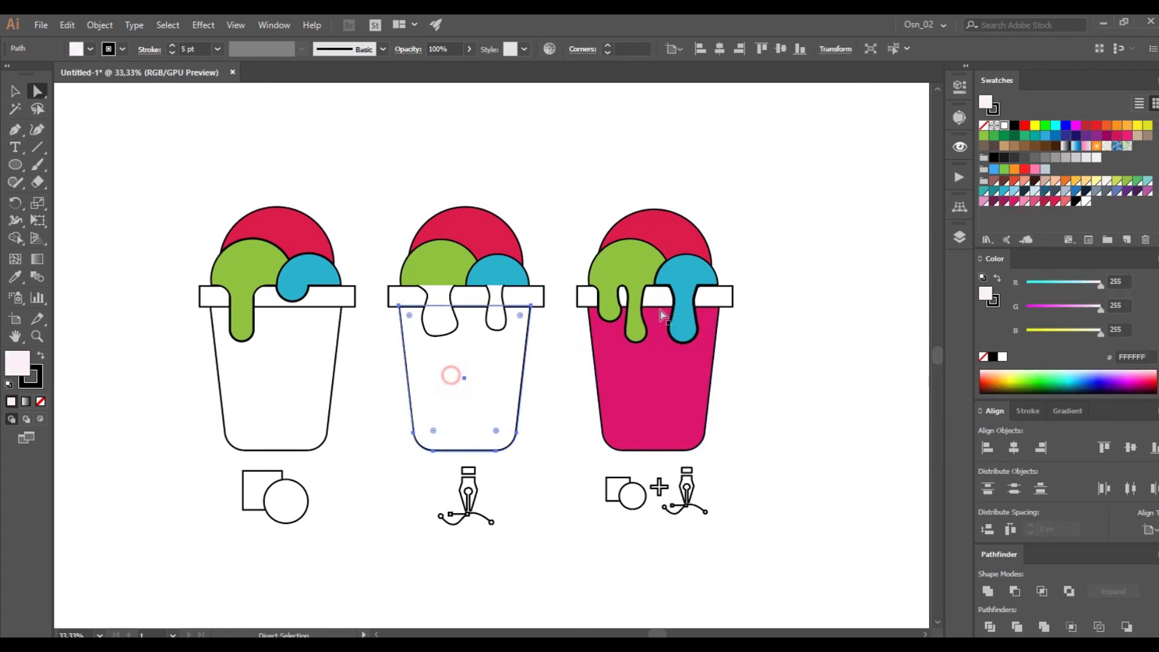
left_click(986, 202)
left_click(291, 388)
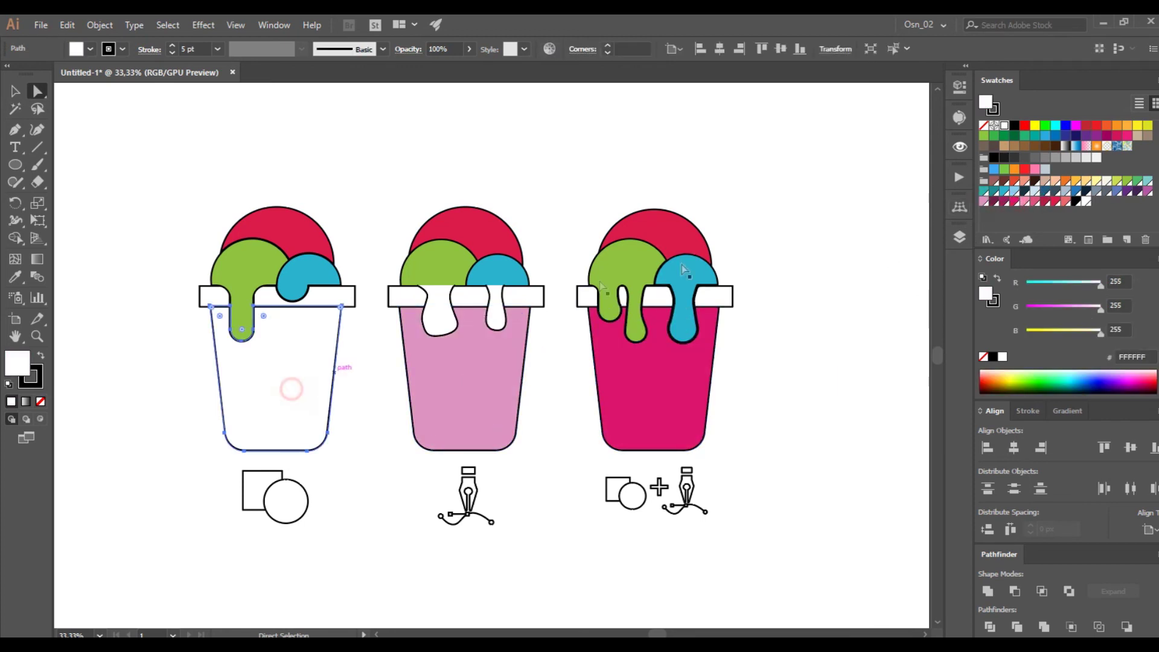
left_click(994, 192)
Select the right rim band pieces across the three cups
left_click(715, 296)
left_click(393, 297, "shift")
left_click(329, 295, "shift")
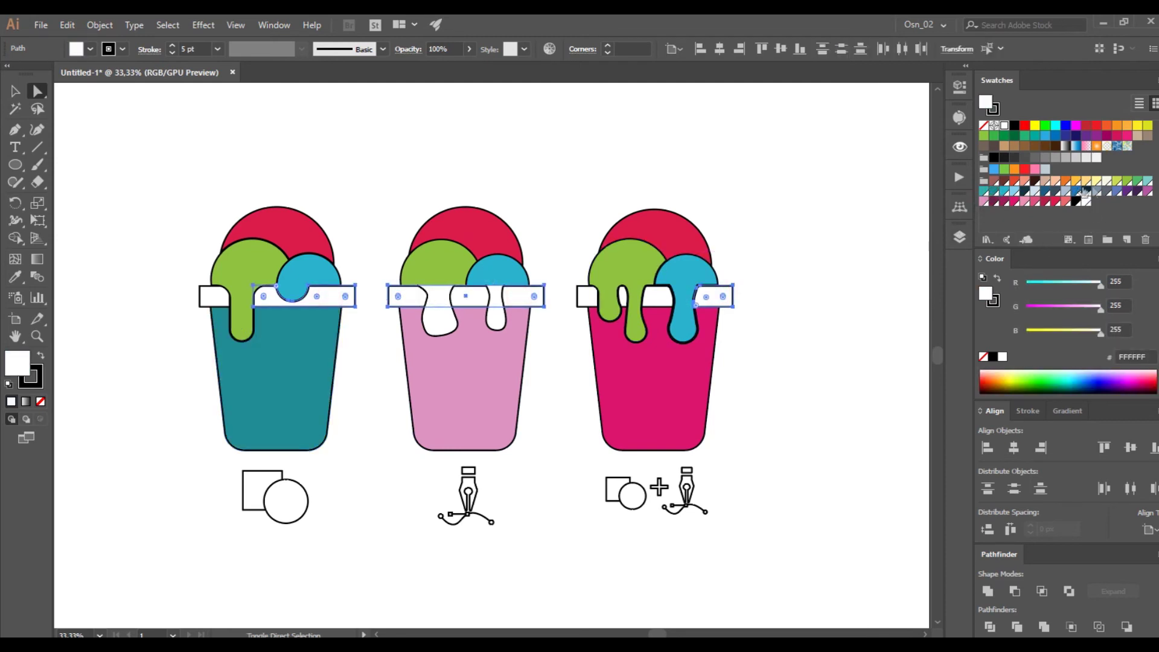
Fill all rim band pieces of the three cups light teal
left_click(1147, 183)
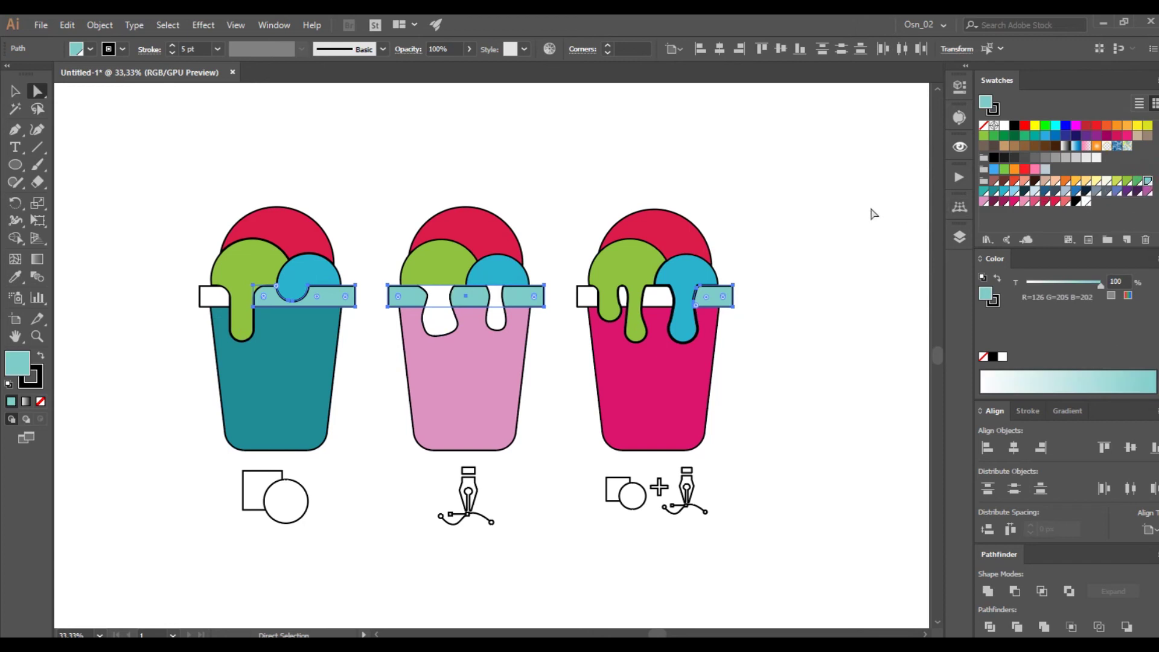
left_click(212, 297)
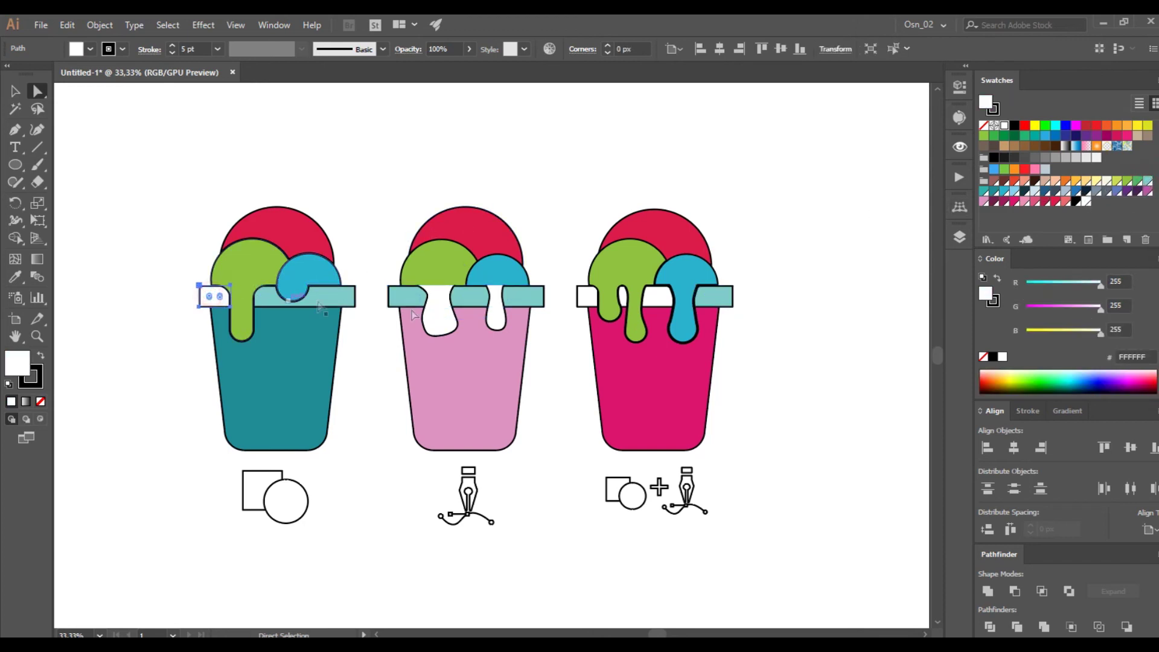
left_click(587, 297, "shift")
left_click(622, 297, "shift")
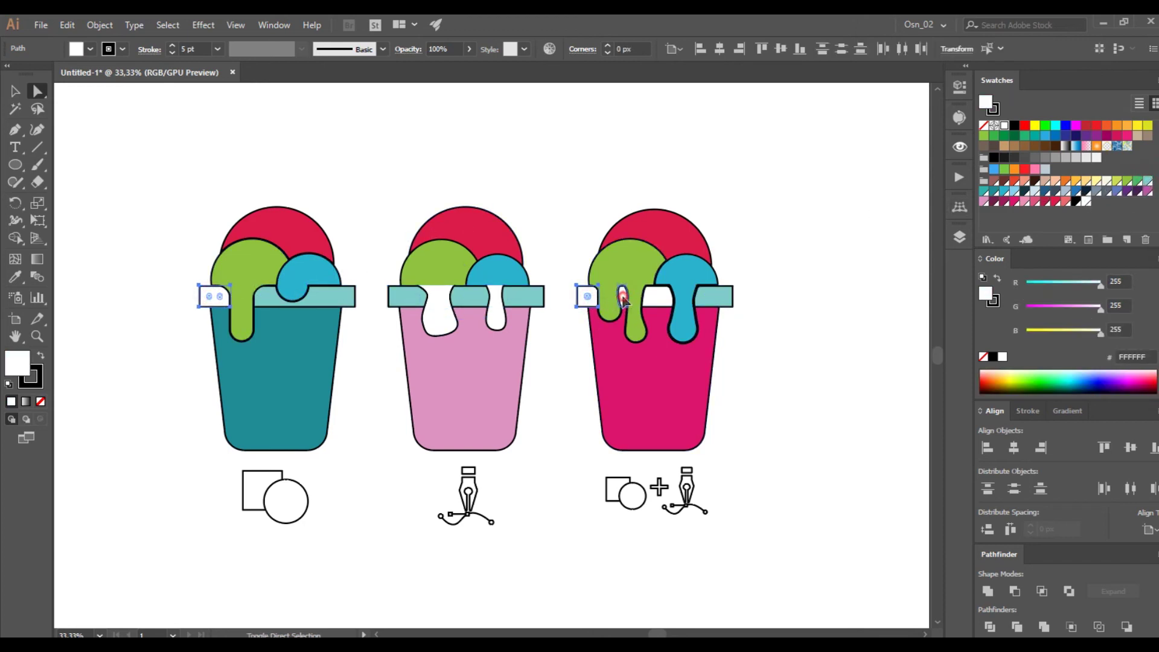
left_click(657, 300, "shift")
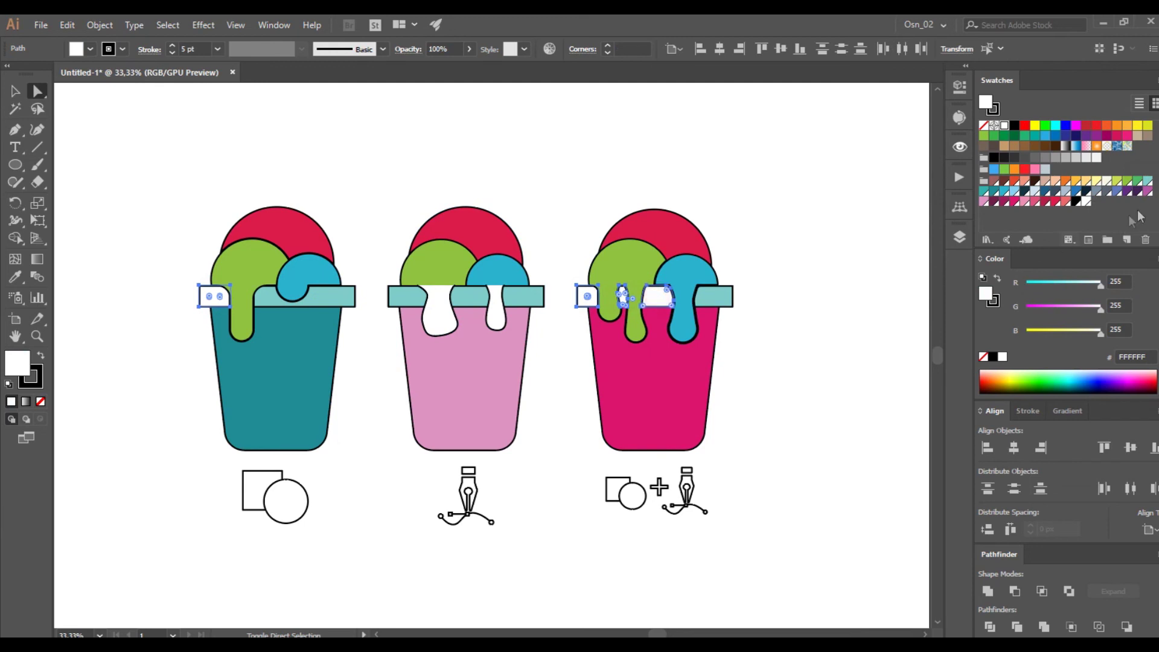
left_click(1147, 180)
left_click(836, 241)
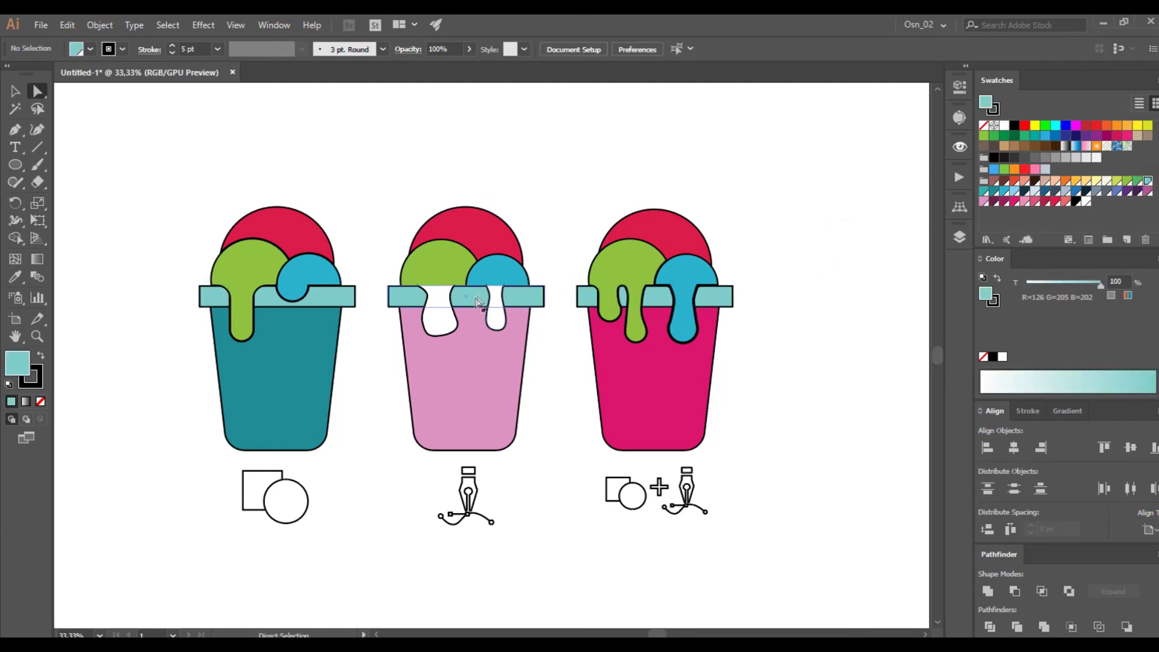
Eyedropper the middle cup's white drips to blue and green from the scoops
left_click(503, 320)
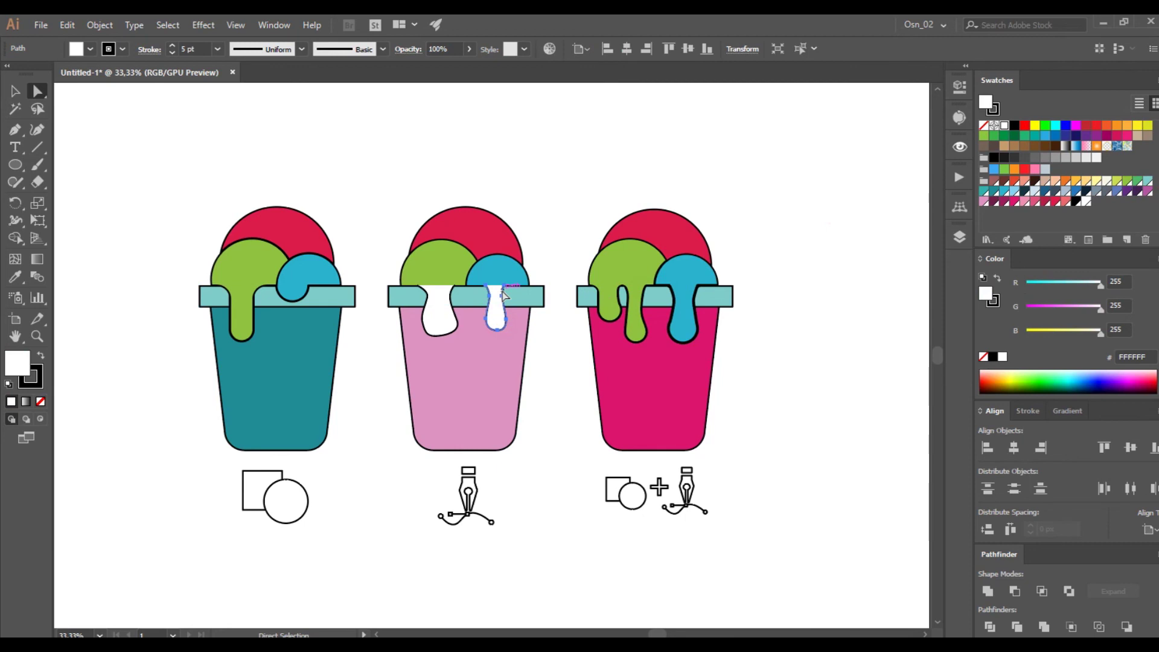
key("i")
left_click(499, 276)
left_click(436, 317)
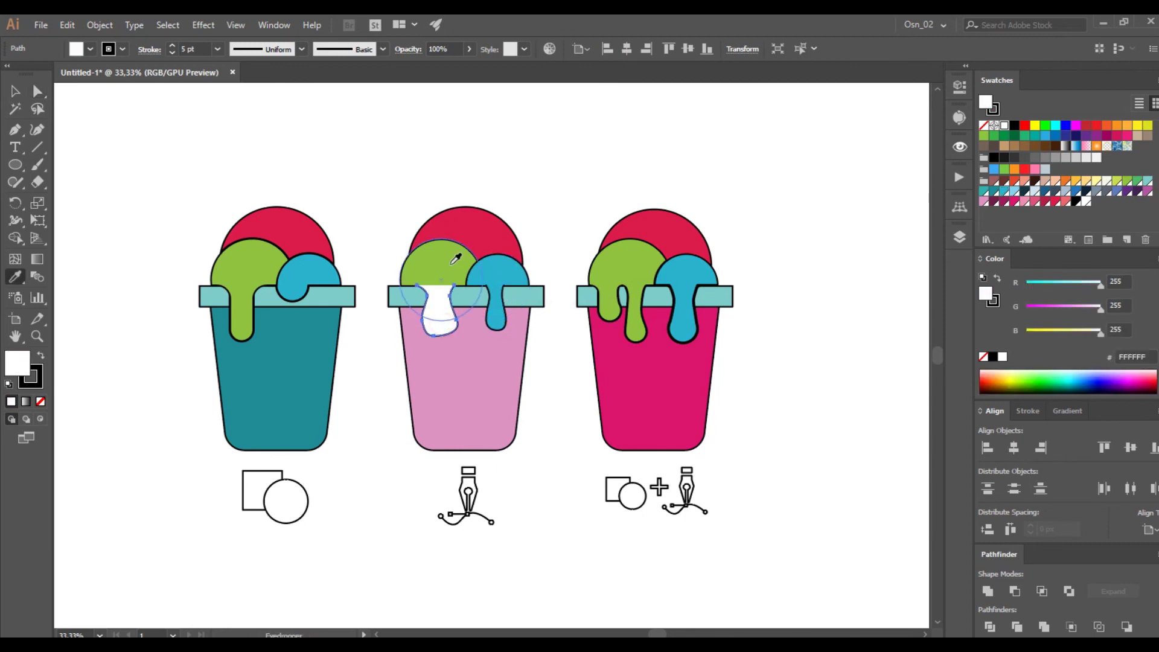
left_click(444, 254)
left_click(15, 93)
left_click(275, 172)
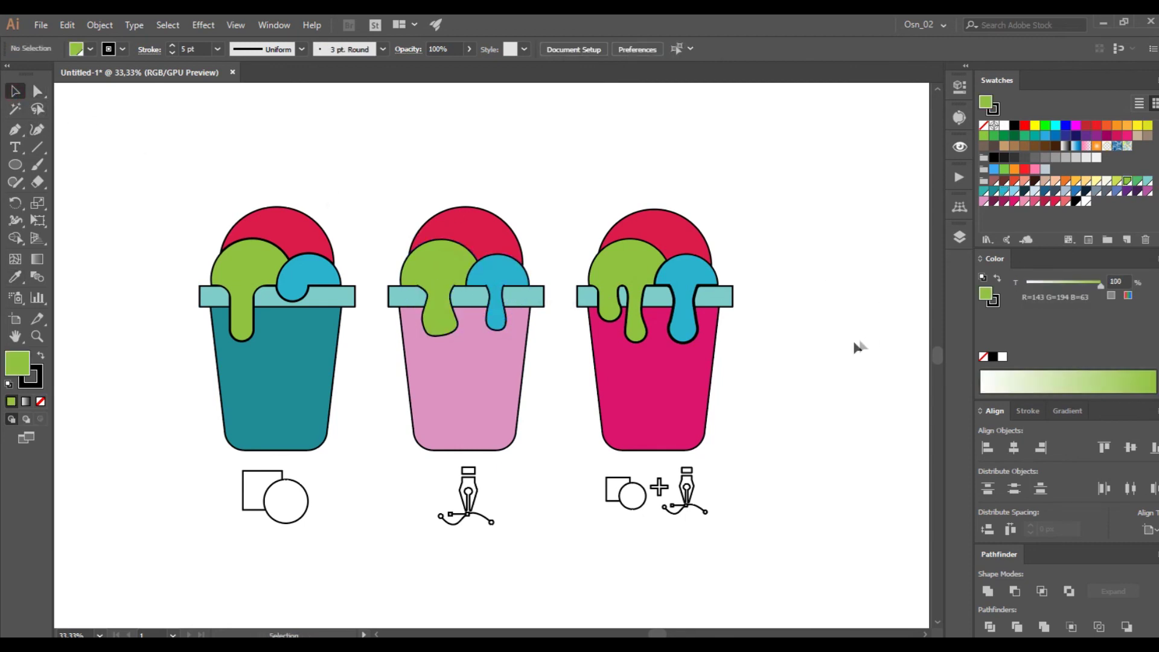